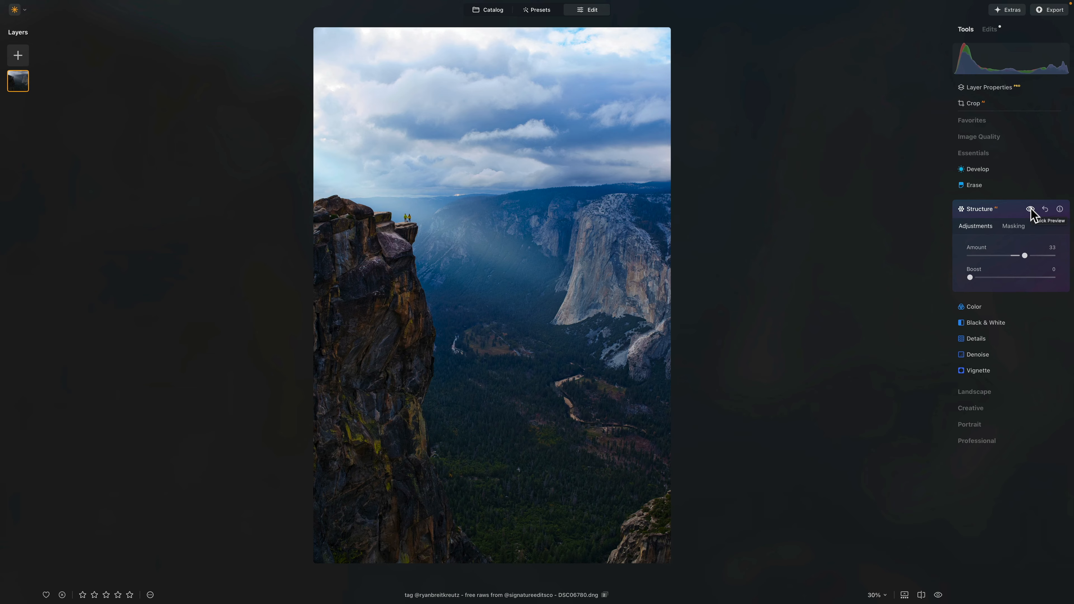
- Compare the photo with and without the Structure adjustment
{"action": "left_click", "coordinate": [1030, 209]}
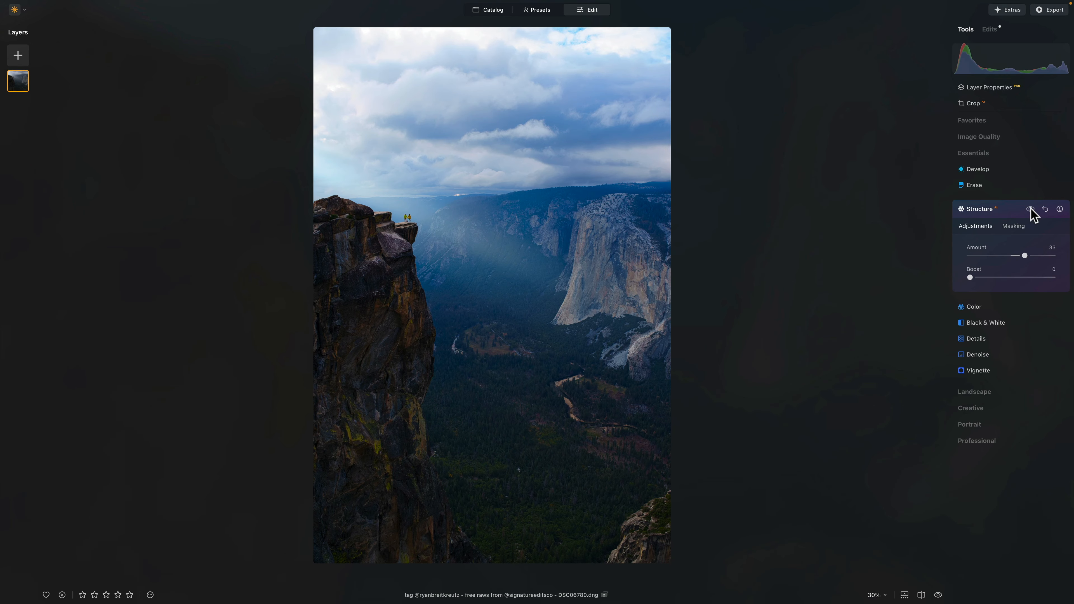
{"action": "left_click", "coordinate": [1031, 209]}
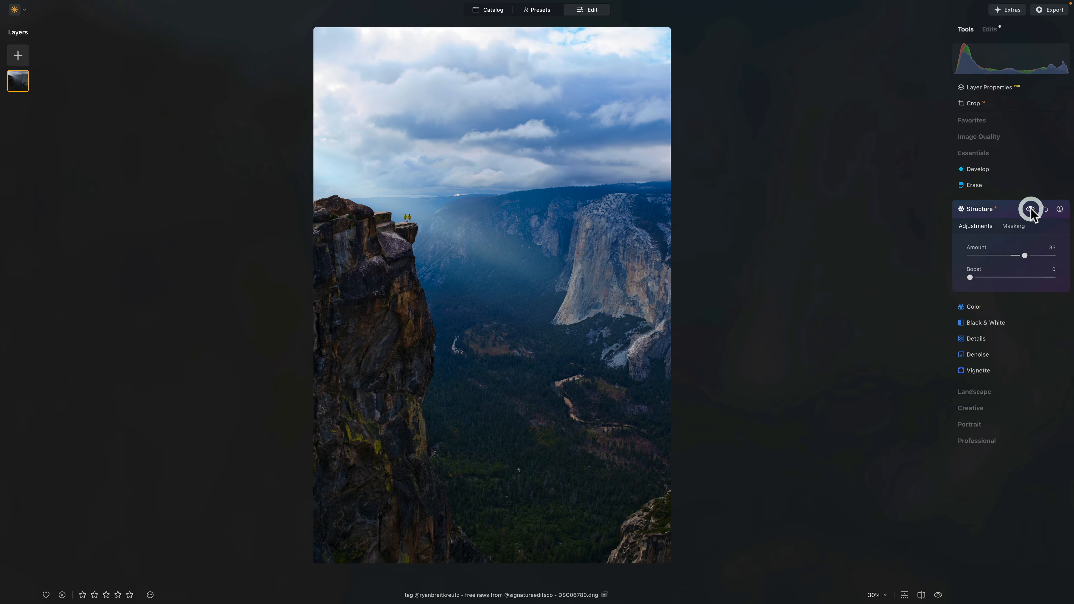
{"action": "left_click", "coordinate": [1030, 209]}
- Mask the Structure adjustment with a linear gradient at the horizon so it covers only the landscape below the sky, and preview the effect
{"action": "left_click", "coordinate": [1013, 226]}
{"action": "left_click", "coordinate": [991, 259]}
{"action": "left_click_drag", "start_coordinate": [487, 231], "coordinate": [486, 185]}
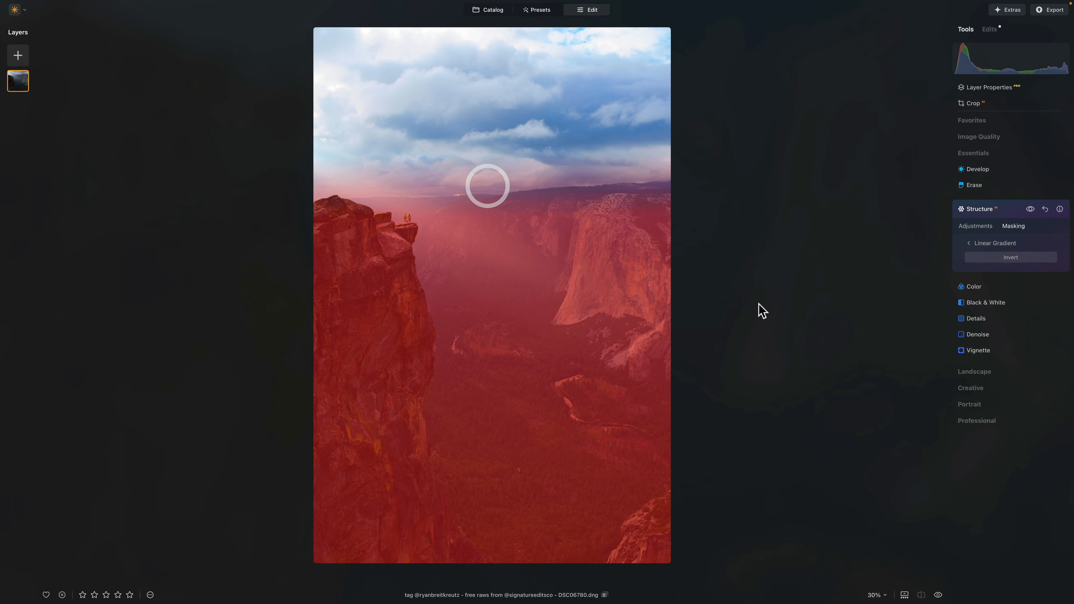
{"action": "left_click", "coordinate": [970, 243]}
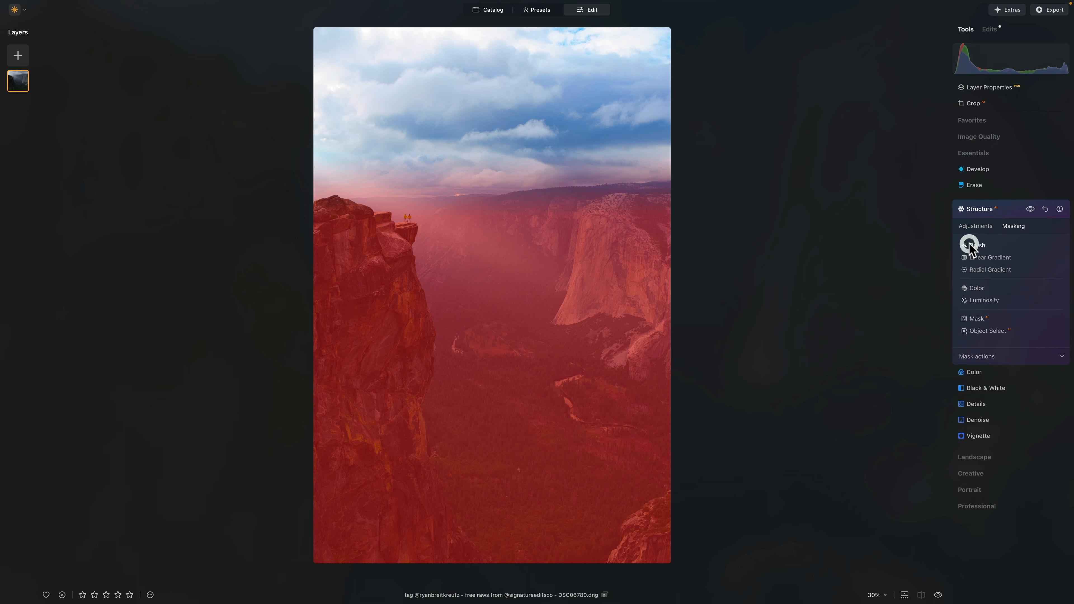
{"action": "left_click", "coordinate": [974, 226]}
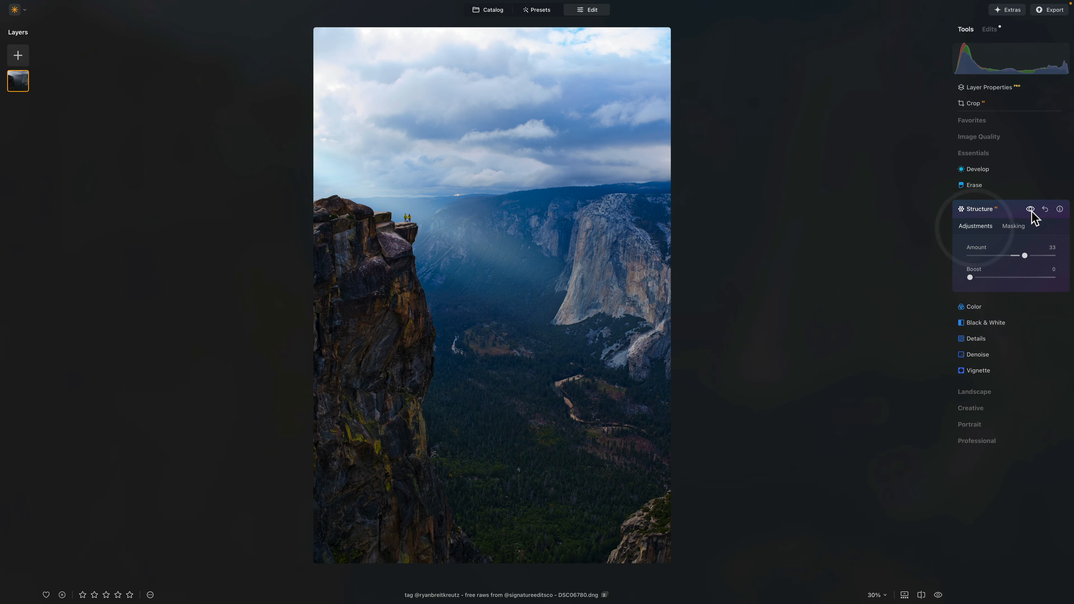
{"action": "left_click", "coordinate": [1030, 210]}
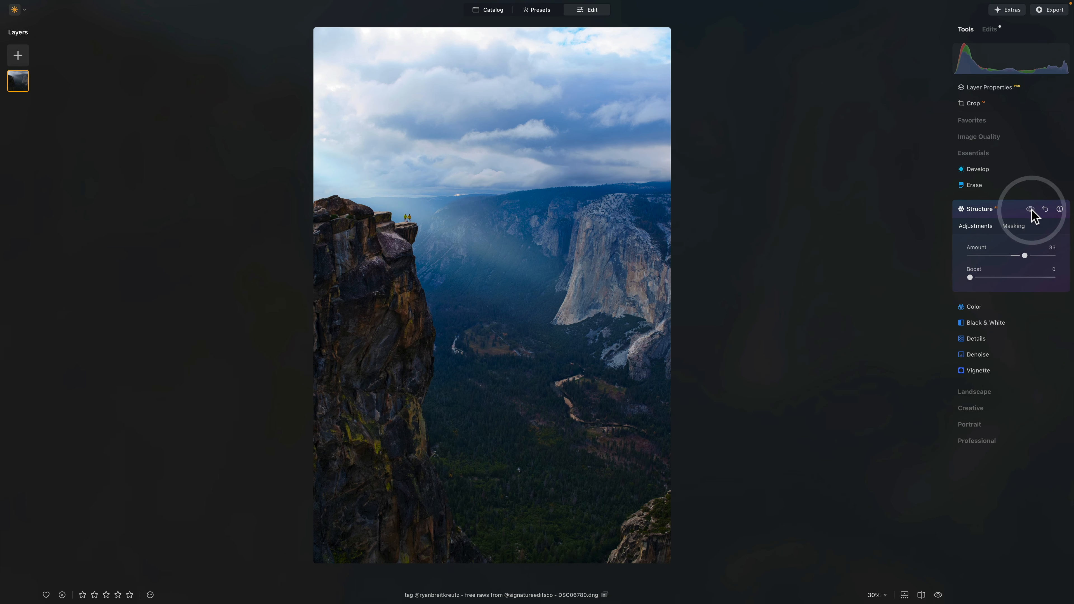
{"action": "left_click", "coordinate": [1030, 209]}
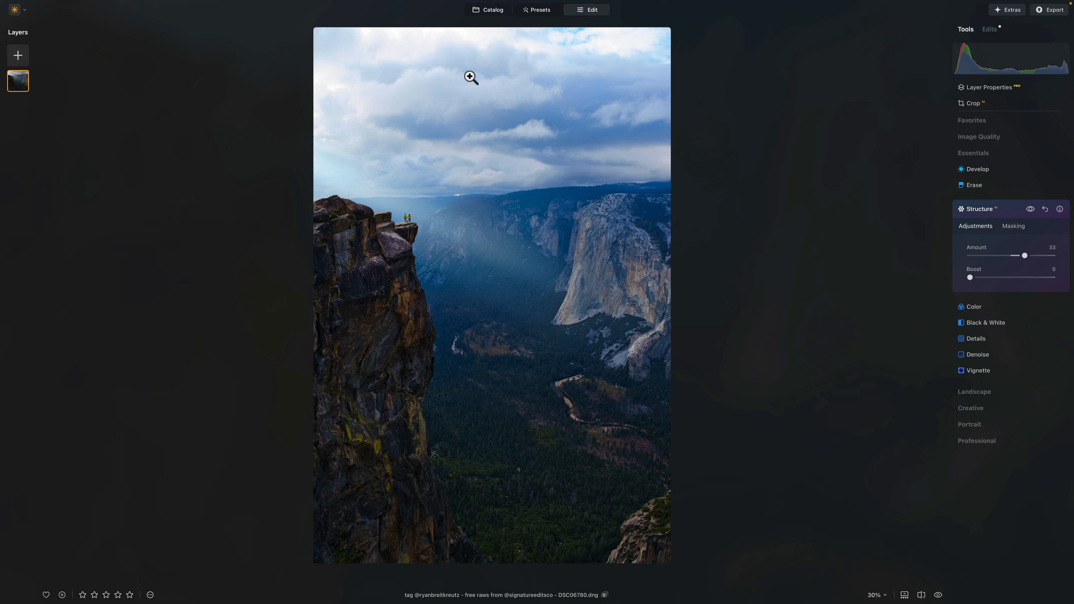
{"action": "left_click", "coordinate": [999, 212]}
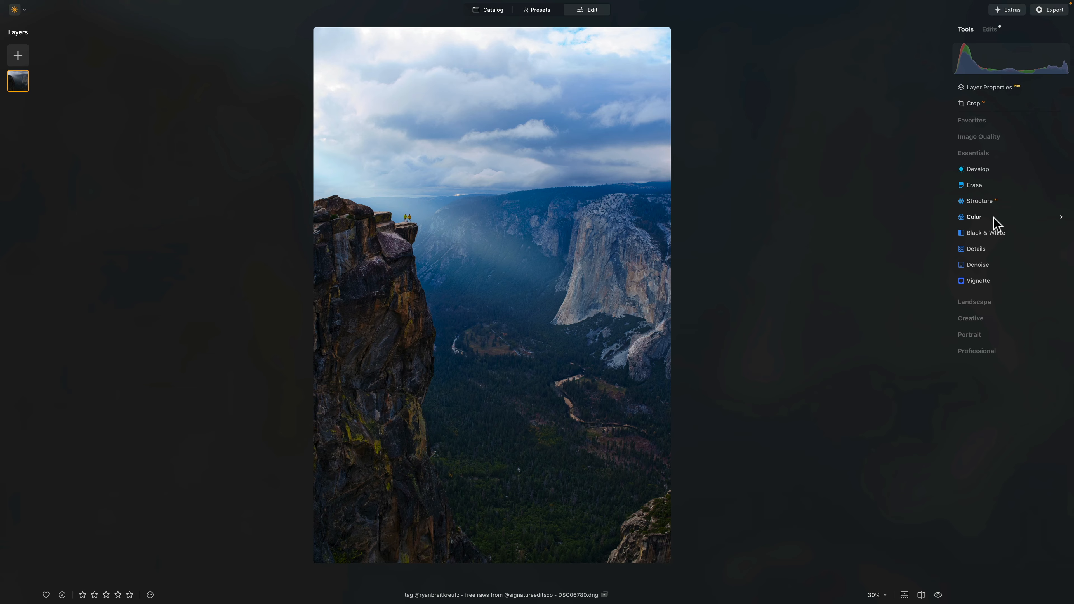
- Shift the HSL hues in the Color tool to Cyan 60, Blue 3 and Purple -52, and preview the change
{"action": "left_click", "coordinate": [979, 218]}
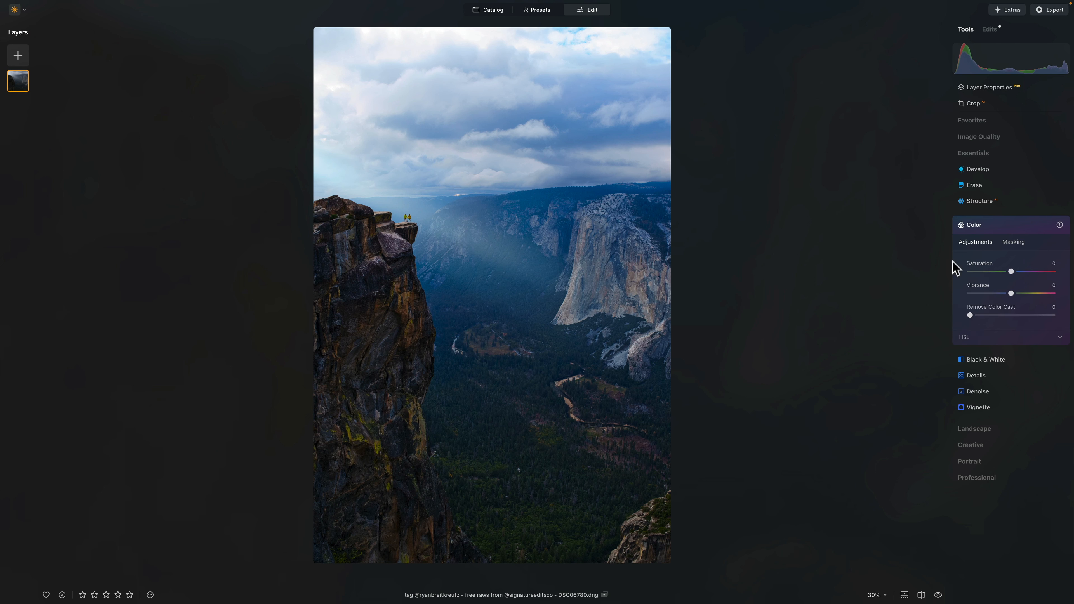
{"action": "left_click", "coordinate": [971, 339]}
{"action": "scroll", "coordinate": [987, 340], "scroll_direction": "down", "scroll_amount": 4}
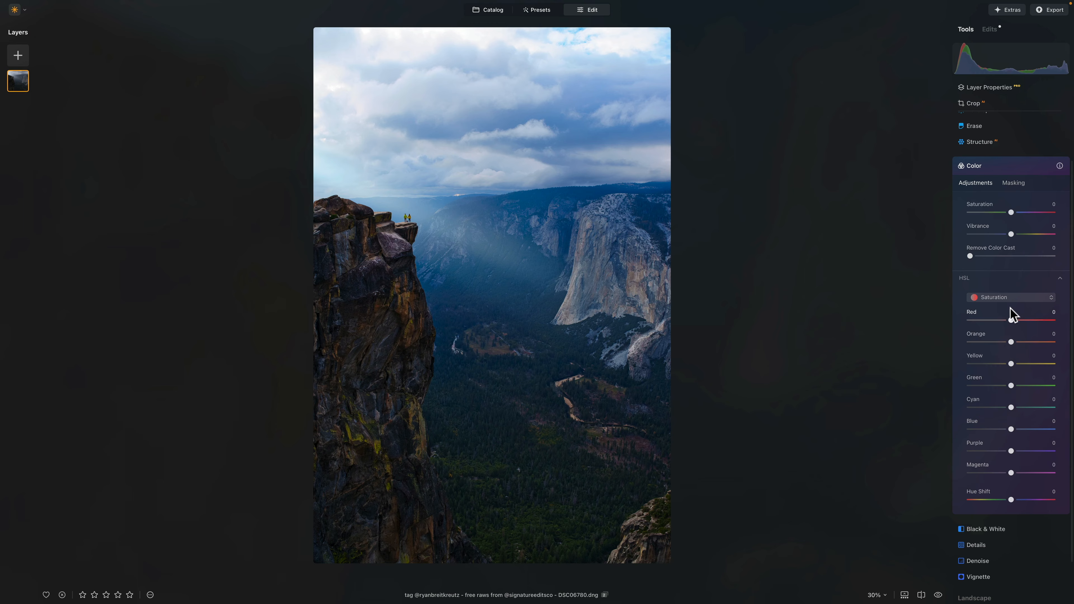
{"action": "left_click", "coordinate": [994, 300]}
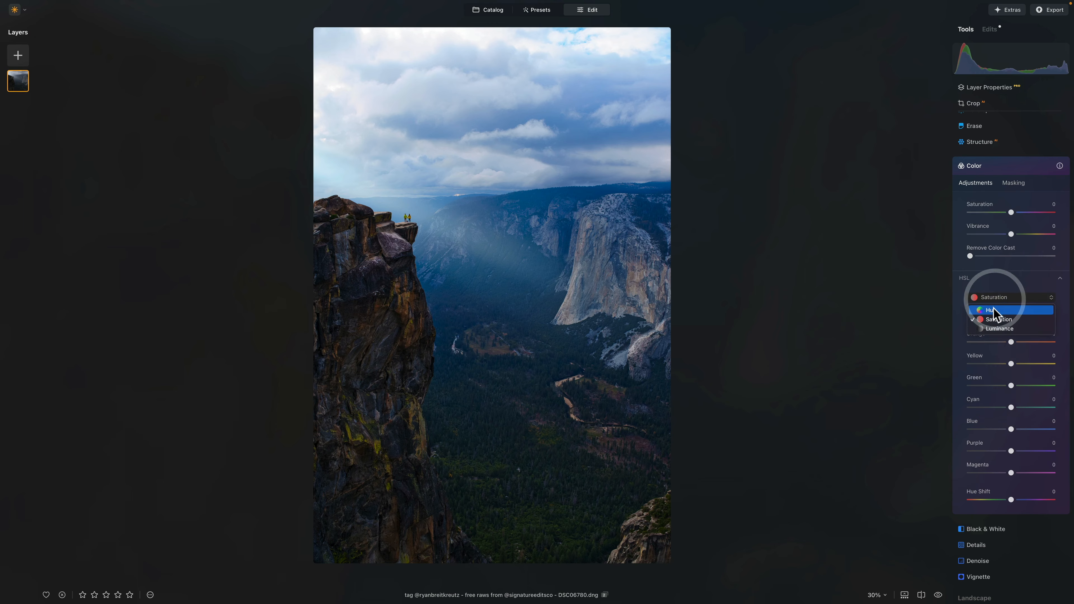
{"action": "left_click", "coordinate": [993, 307]}
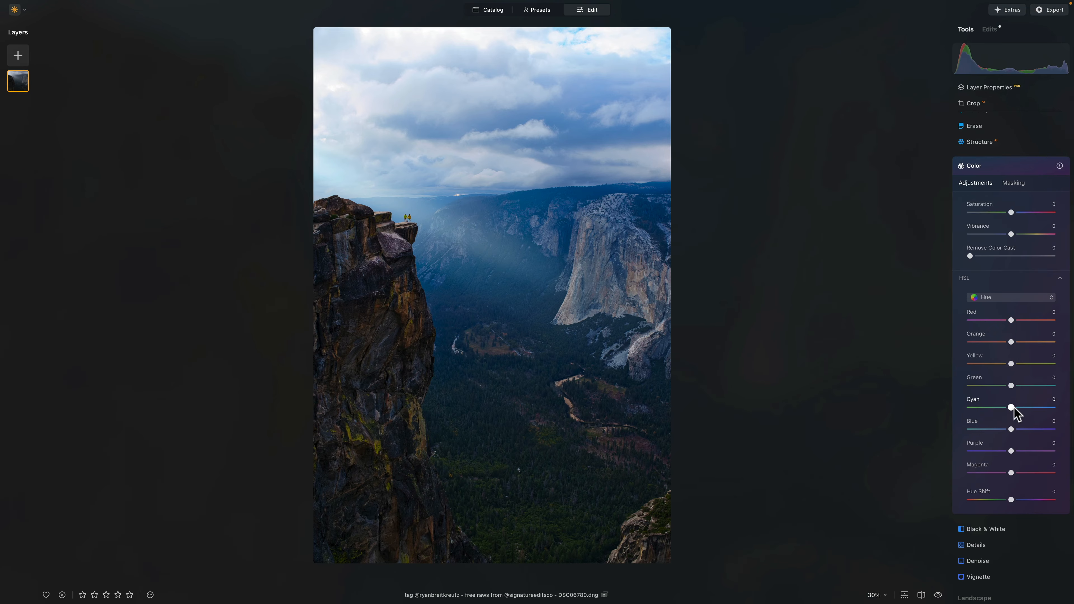
{"action": "left_click_drag", "start_coordinate": [1011, 408], "coordinate": [1042, 411]}
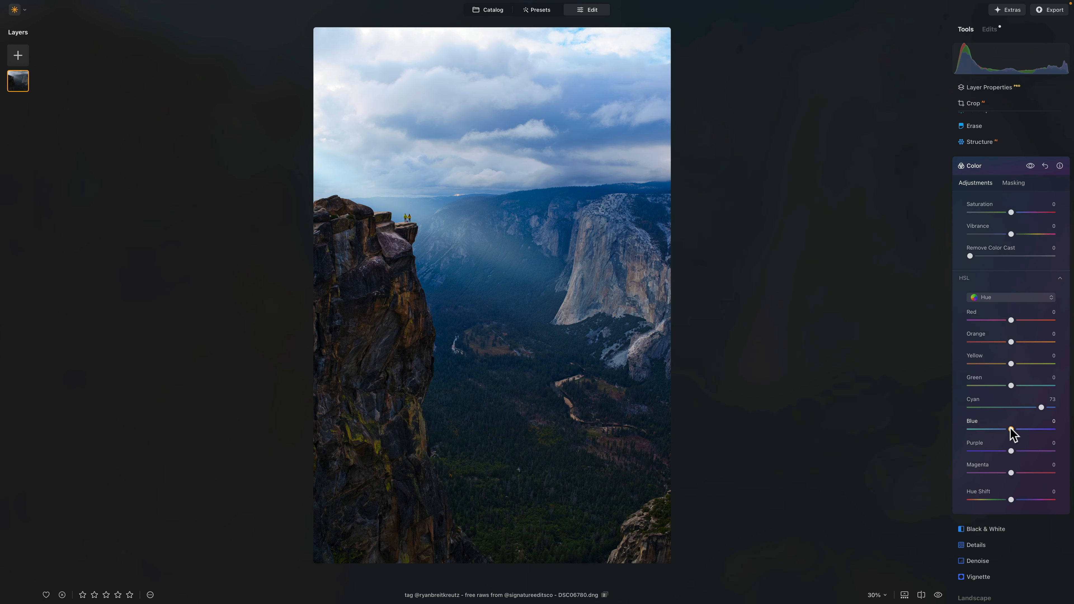
{"action": "left_click_drag", "start_coordinate": [1010, 429], "coordinate": [991, 429]}
{"action": "left_click_drag", "start_coordinate": [990, 429], "coordinate": [1035, 407]}
{"action": "left_click", "coordinate": [1030, 166]}
- Raise the HSL saturation of Blue to 35 and Cyan to 23, and compare with the unadjusted colors
{"action": "left_click", "coordinate": [996, 301]}
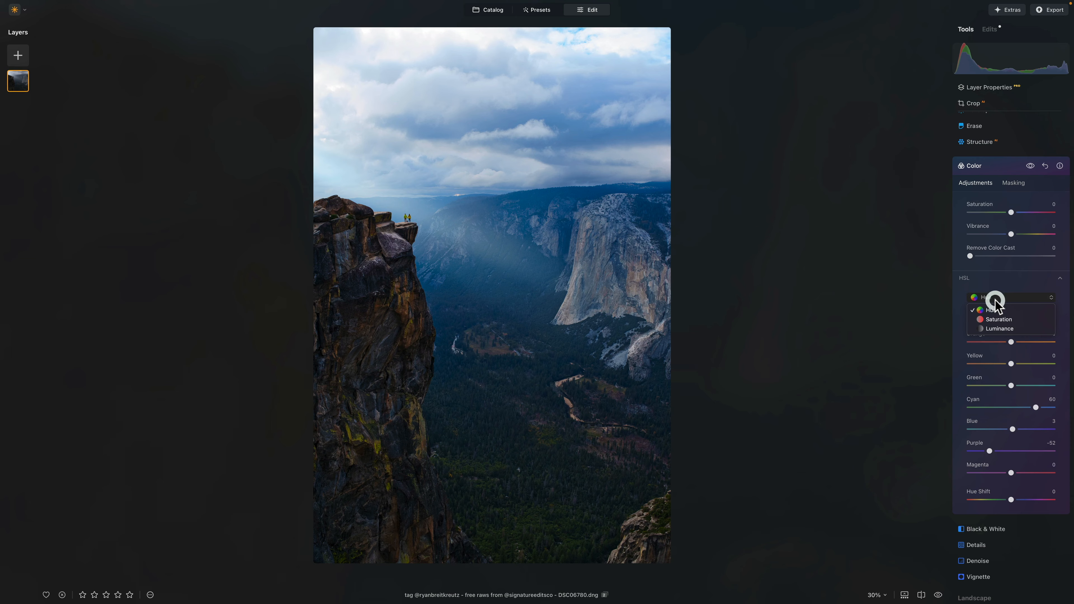
{"action": "left_click", "coordinate": [999, 319]}
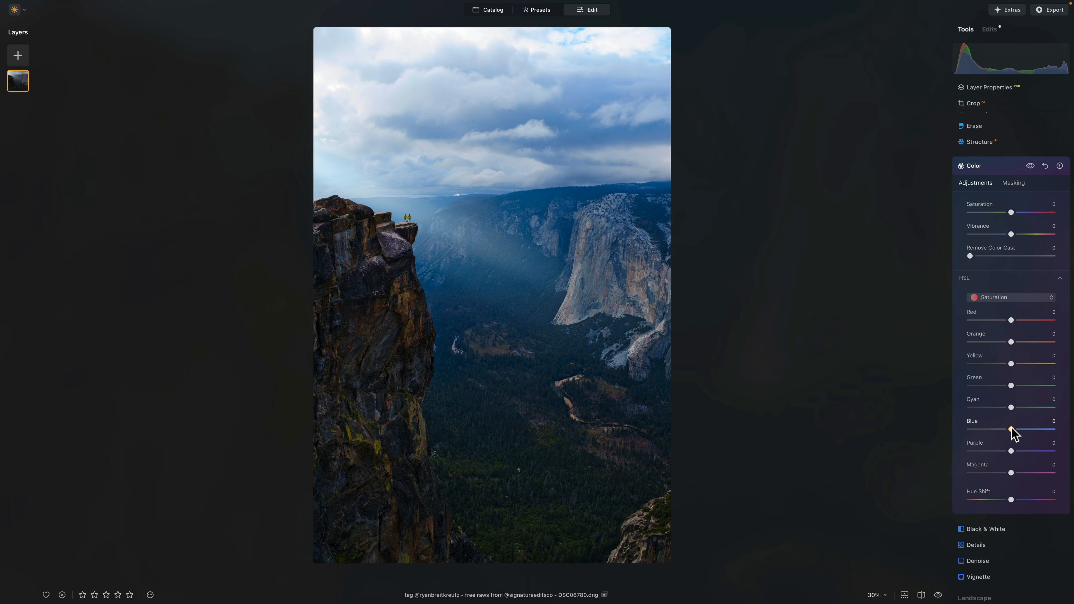
{"action": "left_click_drag", "start_coordinate": [1010, 429], "coordinate": [1021, 408]}
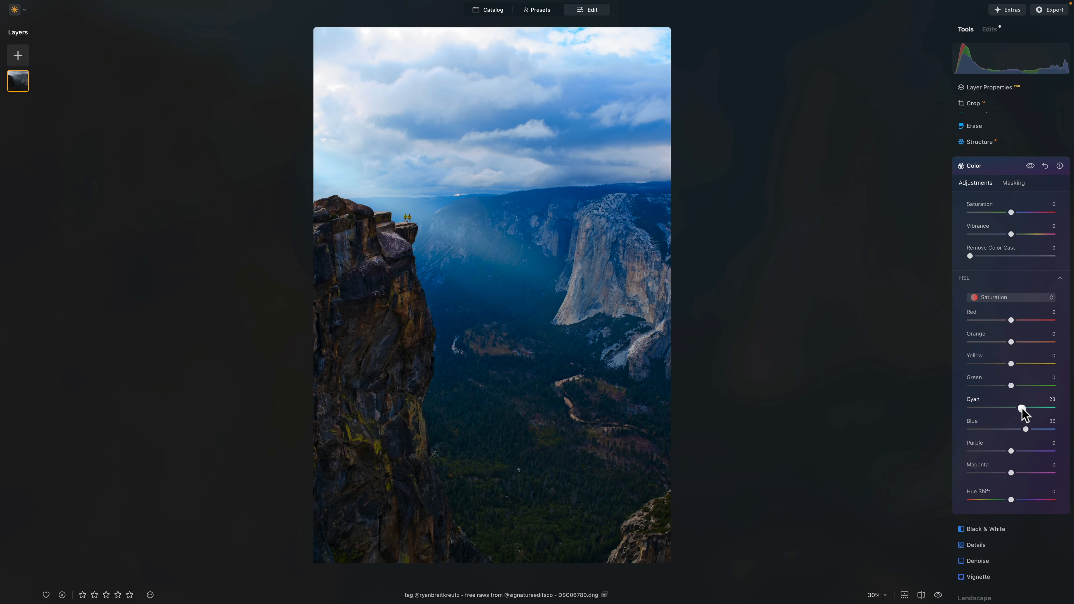
{"action": "left_click", "coordinate": [1030, 165]}
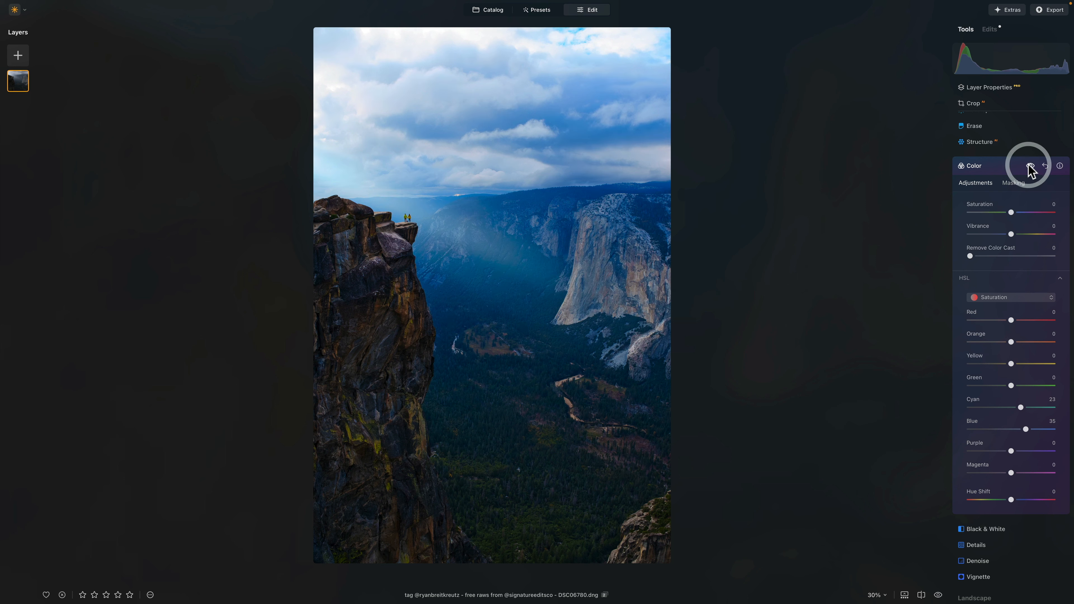
{"action": "left_click", "coordinate": [1028, 165]}
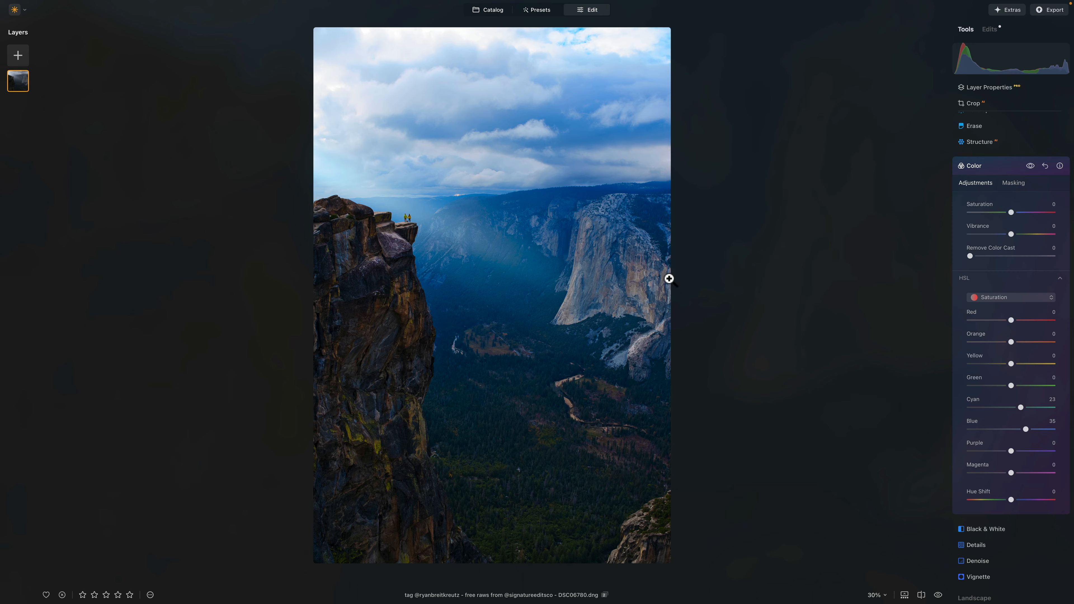
- Shift the warm HSL hues to Red 18, Orange -33 and Yellow -16
{"action": "left_click", "coordinate": [989, 298]}
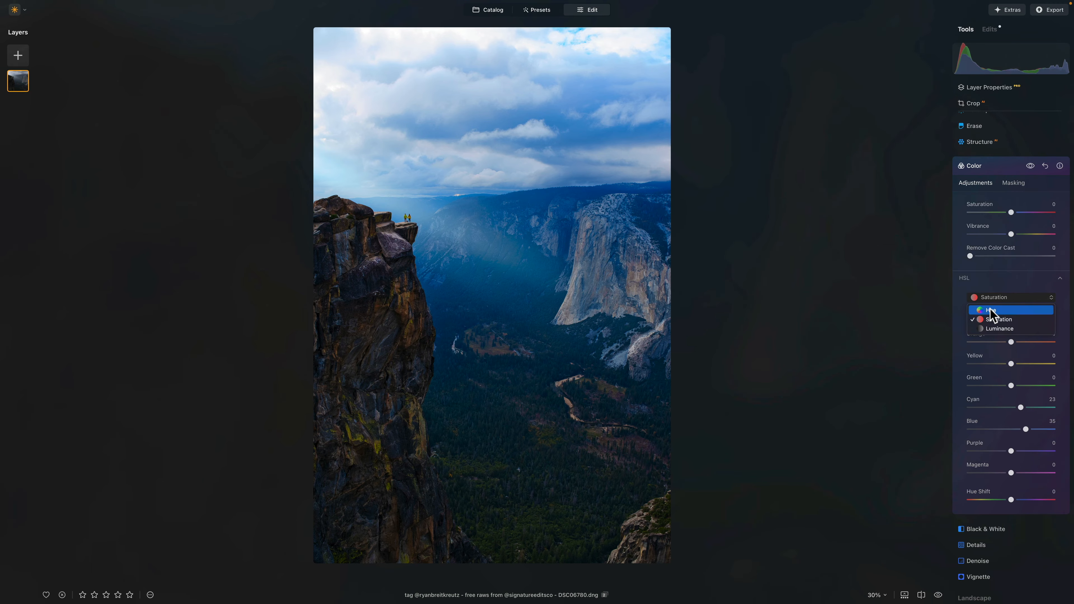
{"action": "left_click", "coordinate": [1008, 313]}
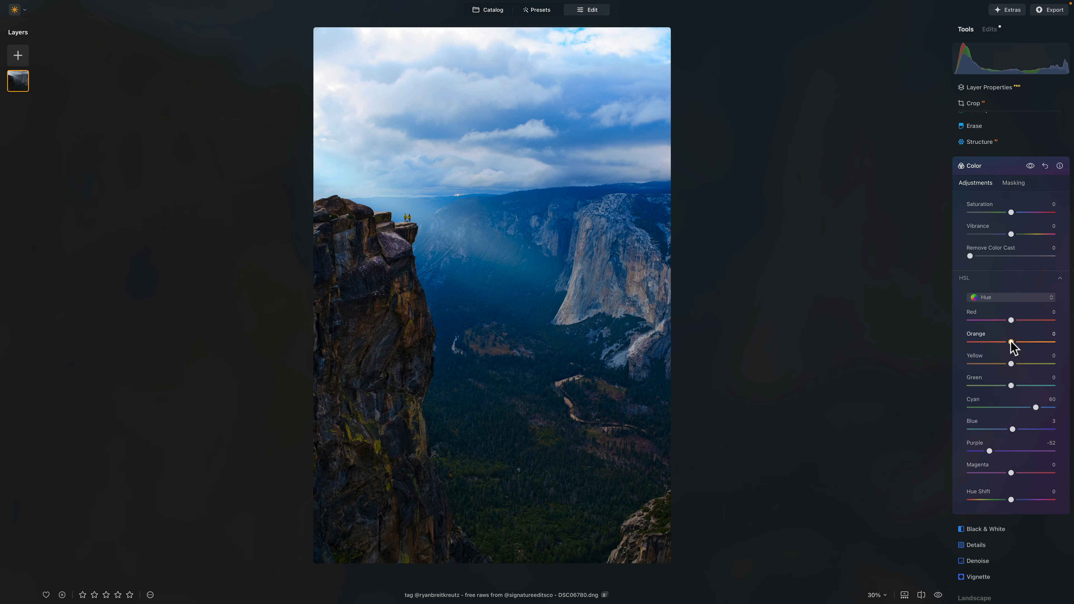
{"action": "left_click_drag", "start_coordinate": [1011, 342], "coordinate": [1019, 321]}
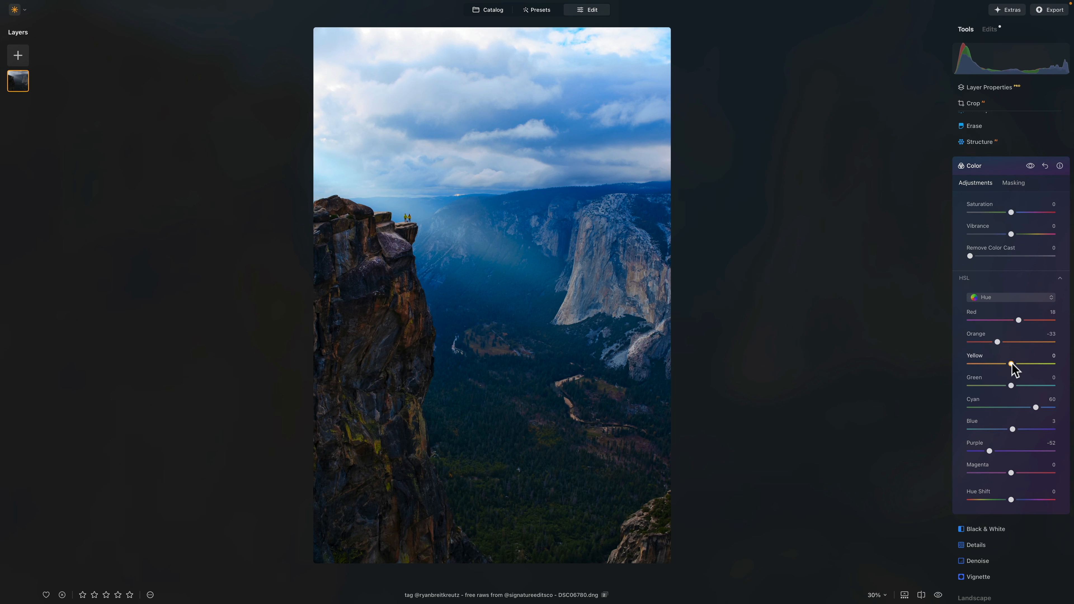
{"action": "left_click_drag", "start_coordinate": [1011, 364], "coordinate": [1005, 364]}
- Set the HSL saturation of Red to 15 and Orange to 40, lower Yellow's saturation, and review the hue values
{"action": "left_click", "coordinate": [1008, 298]}
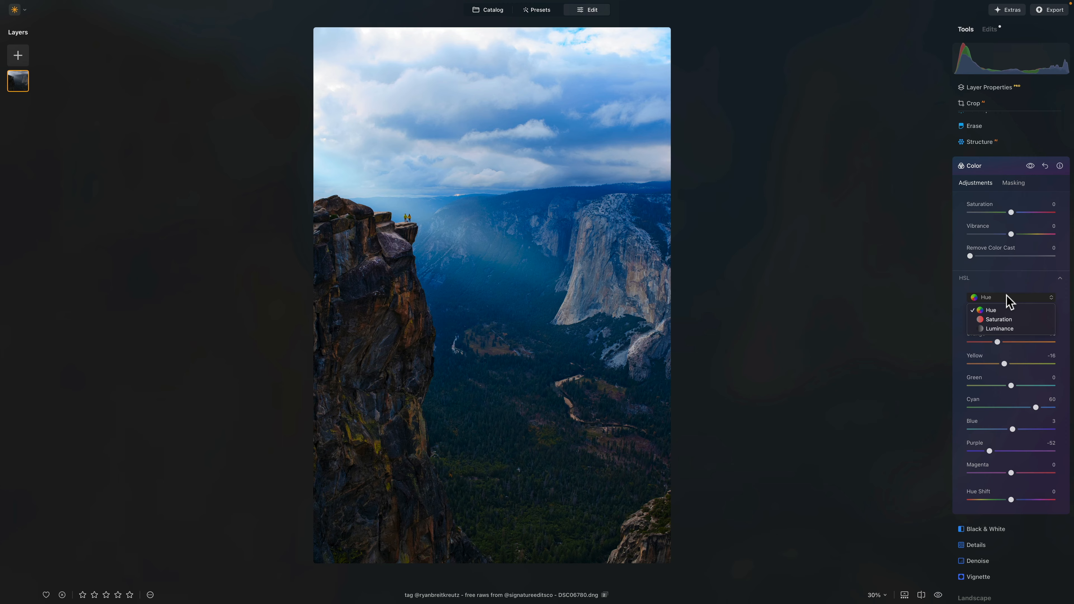
{"action": "left_click", "coordinate": [1003, 320]}
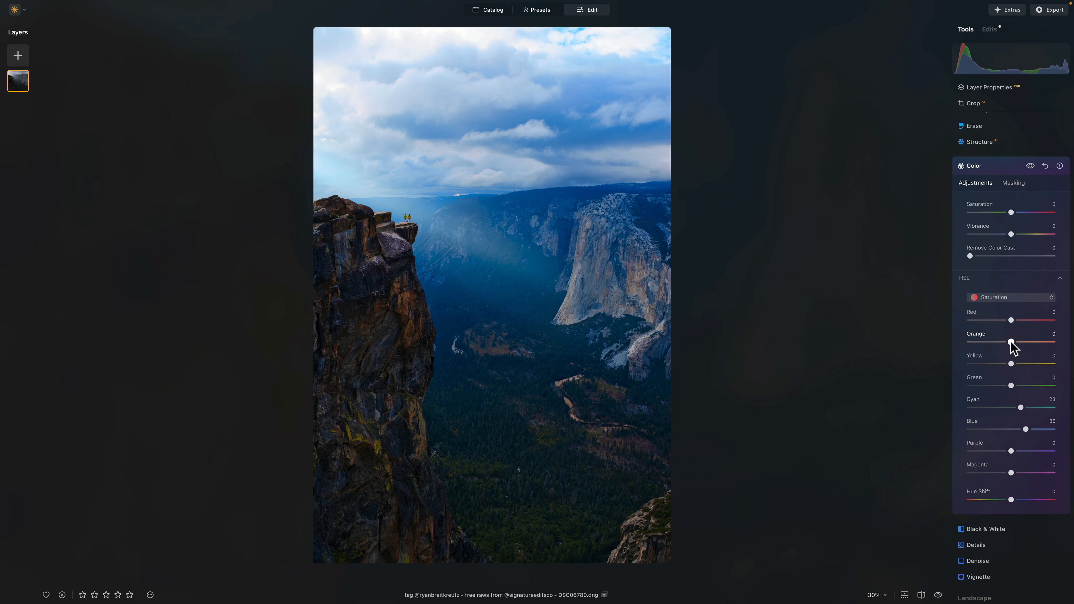
{"action": "left_click_drag", "start_coordinate": [1013, 342], "coordinate": [1027, 342]}
{"action": "left_click_drag", "start_coordinate": [1012, 321], "coordinate": [1017, 320]}
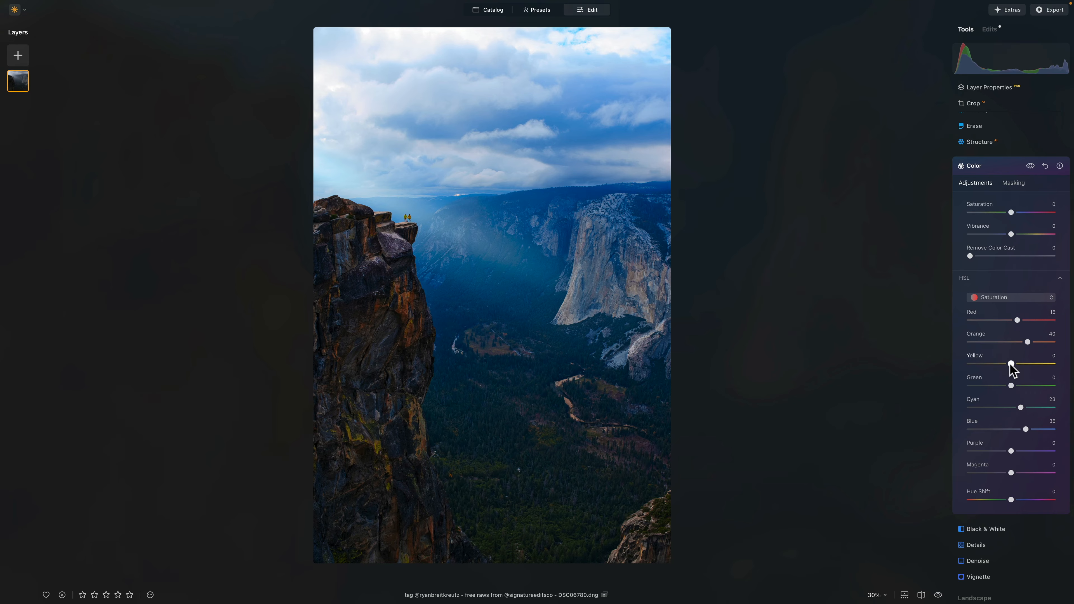
{"action": "mouse_move", "coordinate": [1010, 365]}
{"action": "left_mouse_down"}
{"action": "mouse_move", "coordinate": [969, 365]}
{"action": "mouse_move", "coordinate": [1013, 364]}
{"action": "mouse_move", "coordinate": [998, 365]}
{"action": "left_mouse_up"}
{"action": "left_click", "coordinate": [995, 298]}
{"action": "left_click", "coordinate": [990, 310]}
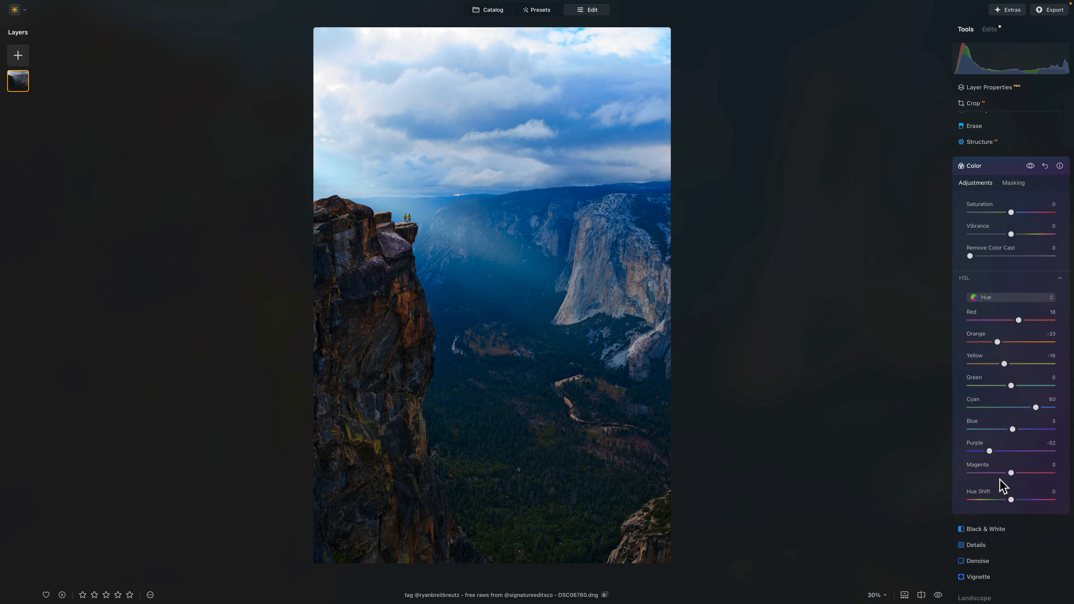
- Set the HSL luminance to Red 33, Orange 32, Yellow 17, Green 15, Cyan -26, Blue -28 and Purple -16, and preview the Color adjustments
{"action": "left_click", "coordinate": [1009, 298]}
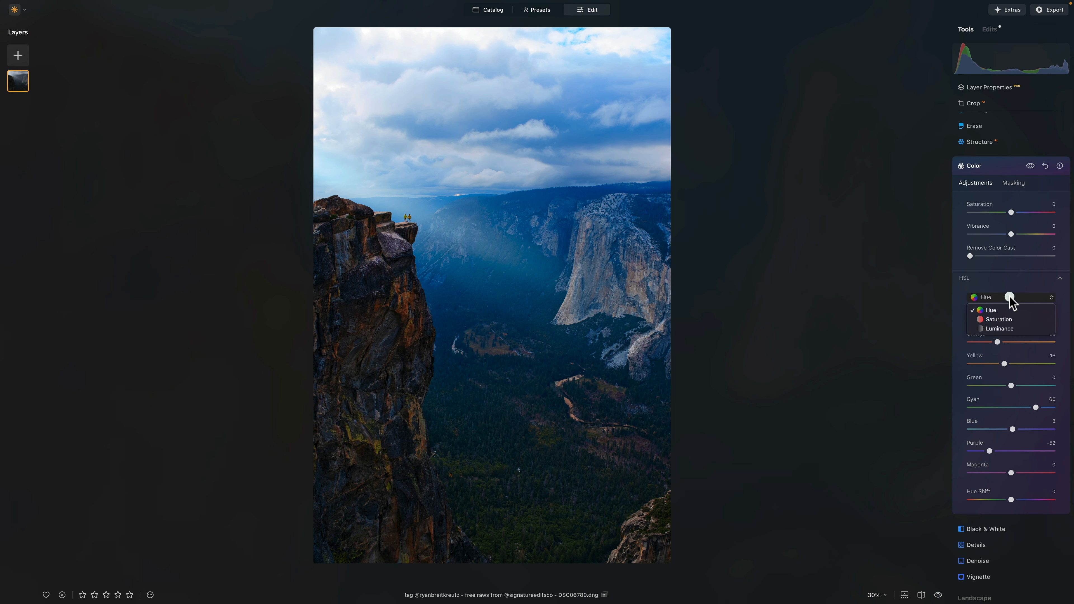
{"action": "left_click", "coordinate": [999, 329]}
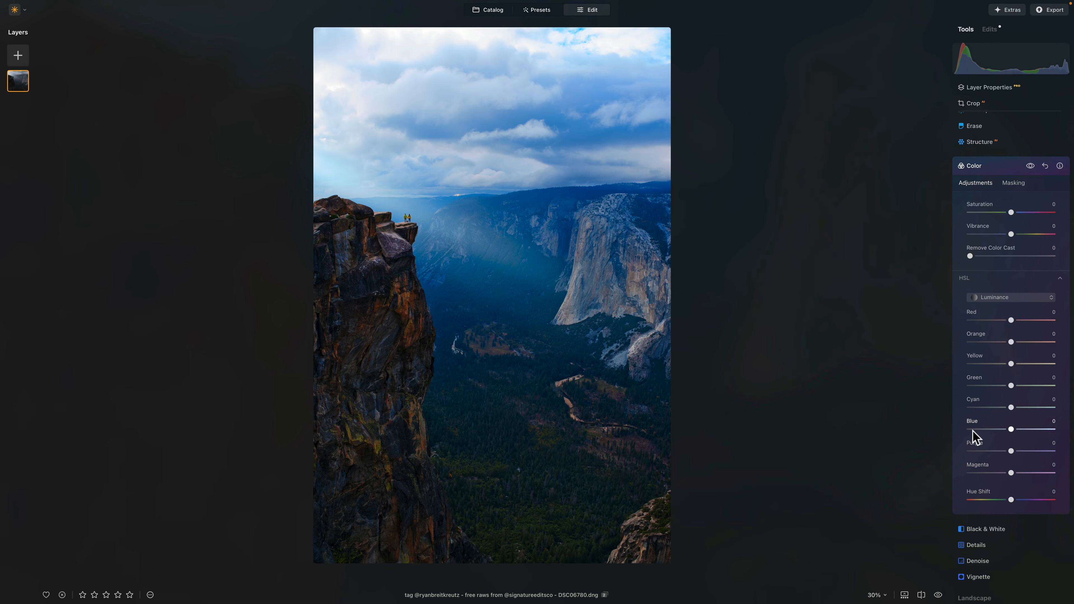
{"action": "left_click_drag", "start_coordinate": [1011, 429], "coordinate": [1003, 407]}
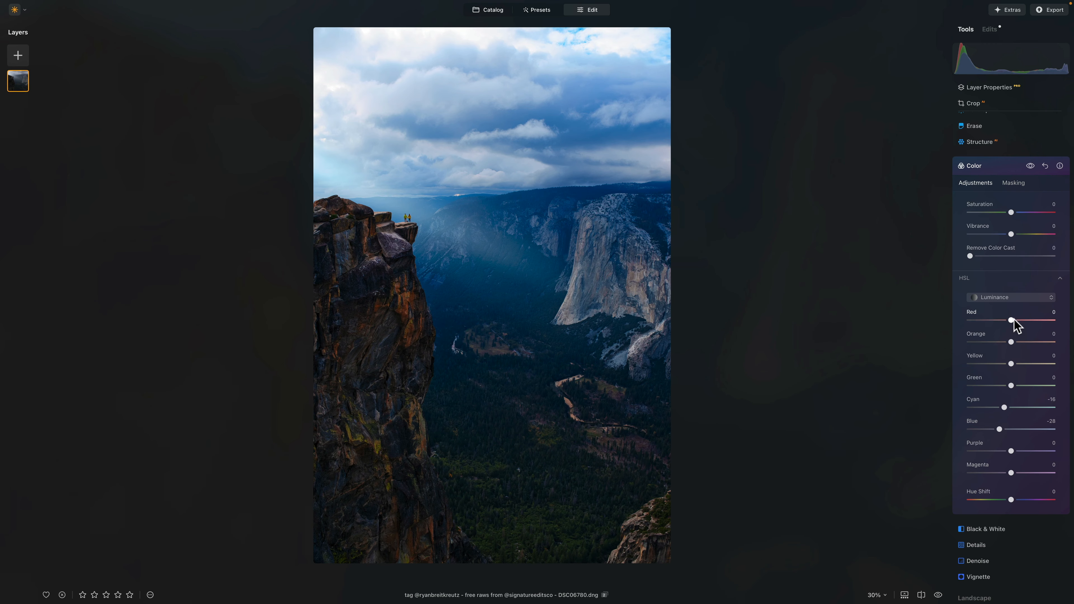
{"action": "left_click_drag", "start_coordinate": [1011, 320], "coordinate": [1025, 342]}
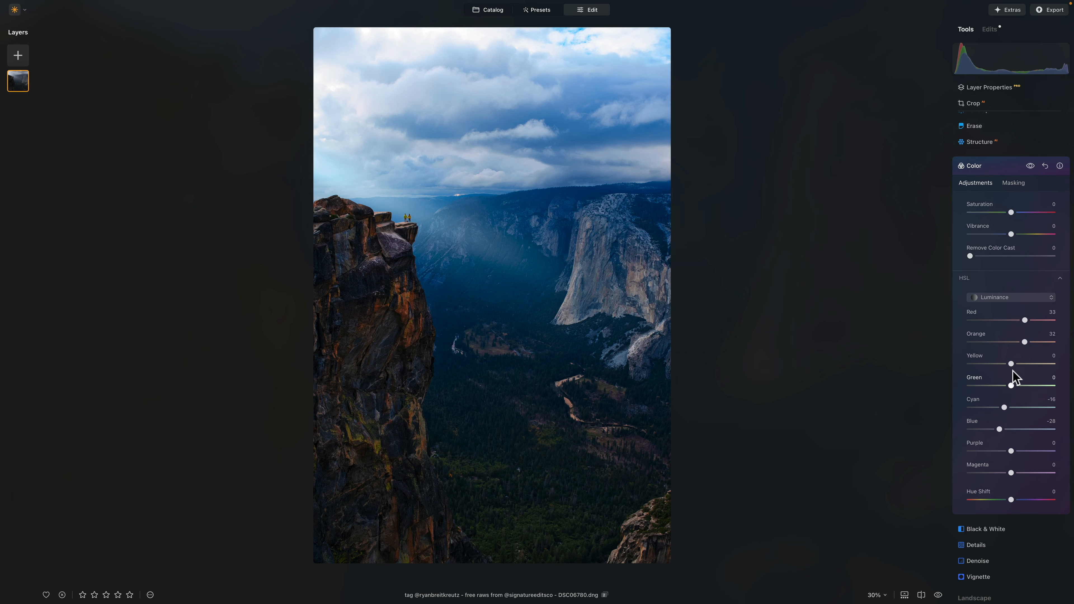
{"action": "left_click_drag", "start_coordinate": [1011, 364], "coordinate": [1017, 386]}
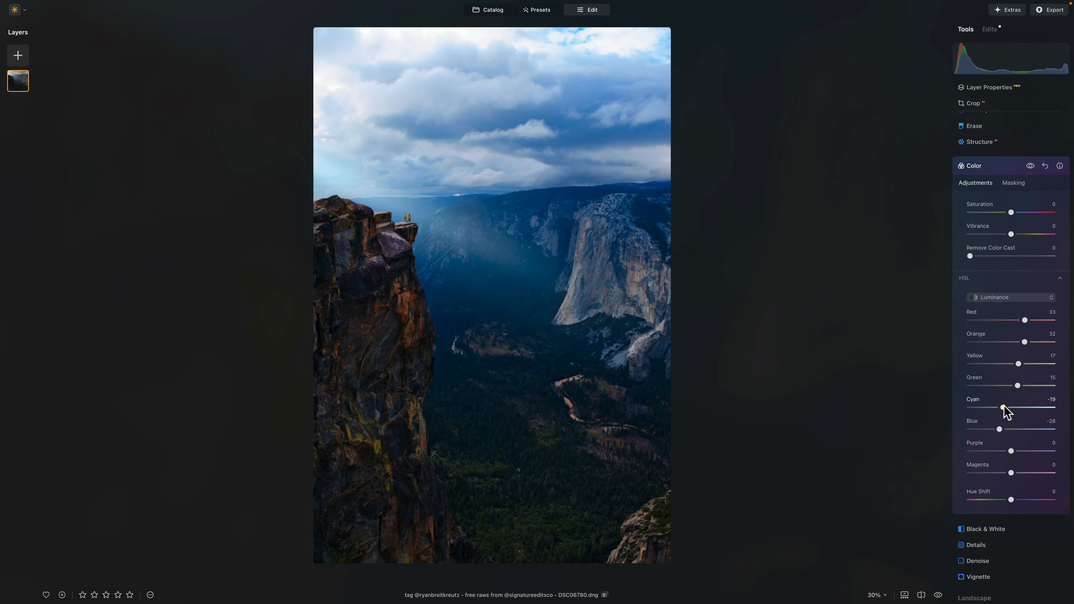
{"action": "left_click_drag", "start_coordinate": [1000, 407], "coordinate": [1000, 407]}
{"action": "left_click_drag", "start_coordinate": [1005, 450], "coordinate": [1003, 448]}
{"action": "left_click", "coordinate": [1030, 167]}
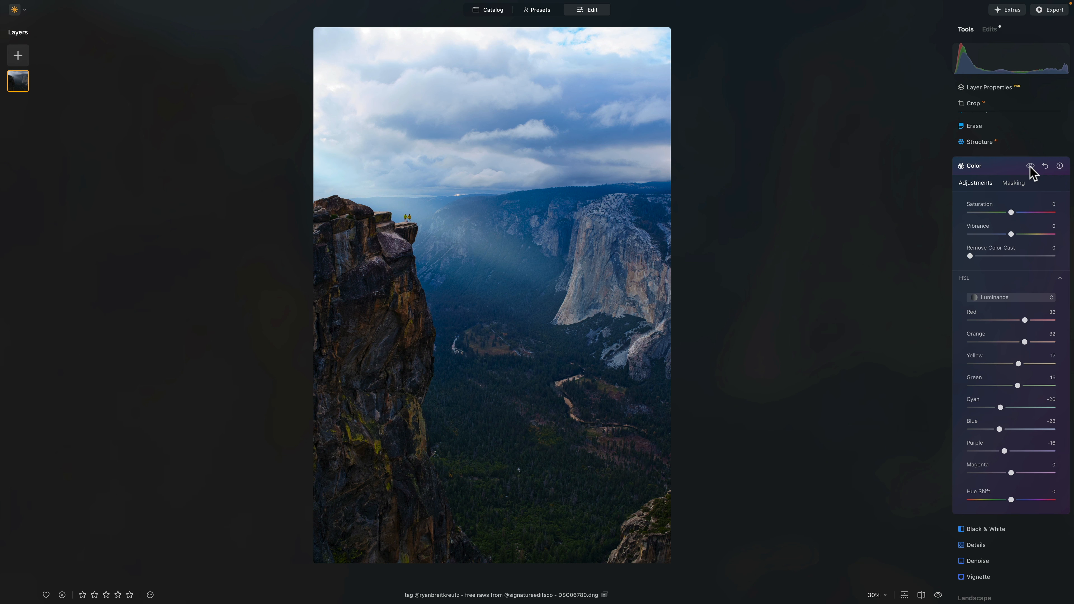
{"action": "left_click", "coordinate": [1030, 166]}
{"action": "left_click", "coordinate": [1030, 166]}
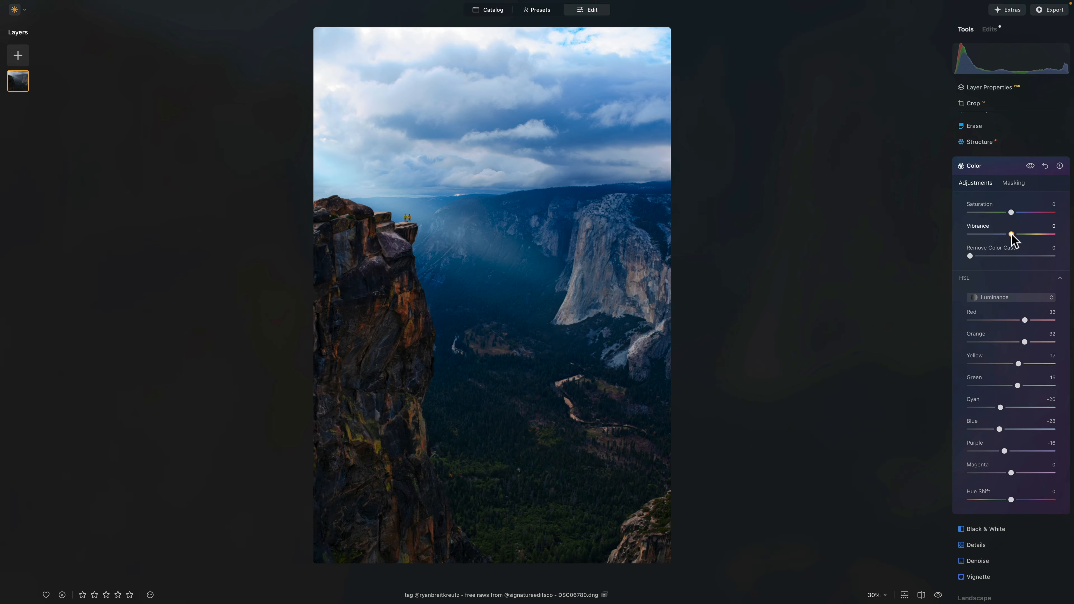
- Set the Color tool's Vibrance to 28 and compare the photo with and without the color adjustments
{"action": "left_click_drag", "start_coordinate": [1014, 235], "coordinate": [1017, 233]}
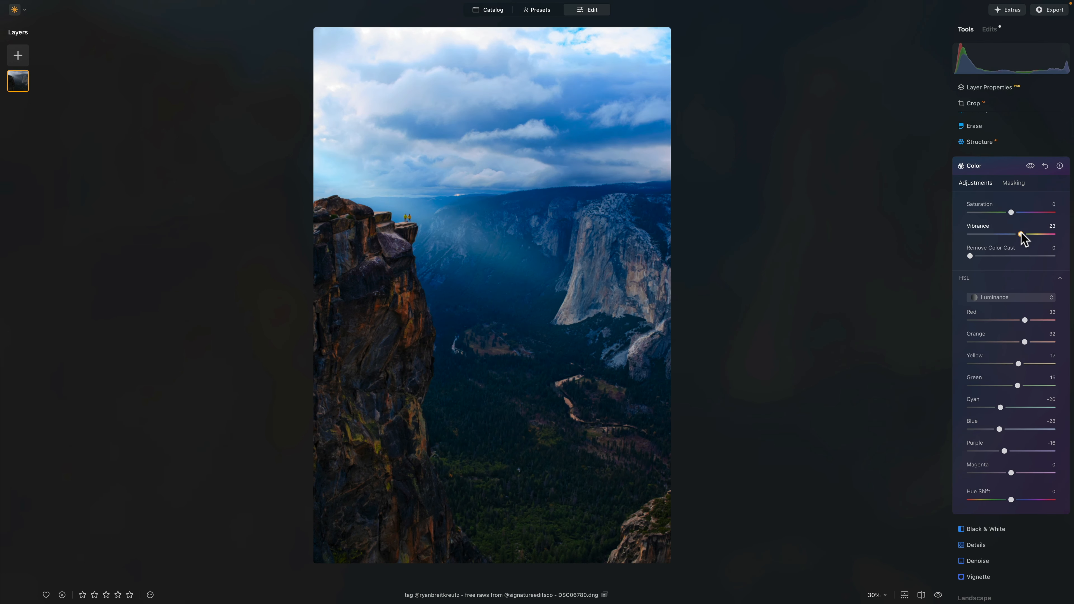
{"action": "left_click_drag", "start_coordinate": [1022, 233], "coordinate": [1023, 233]}
{"action": "left_click", "coordinate": [1029, 166]}
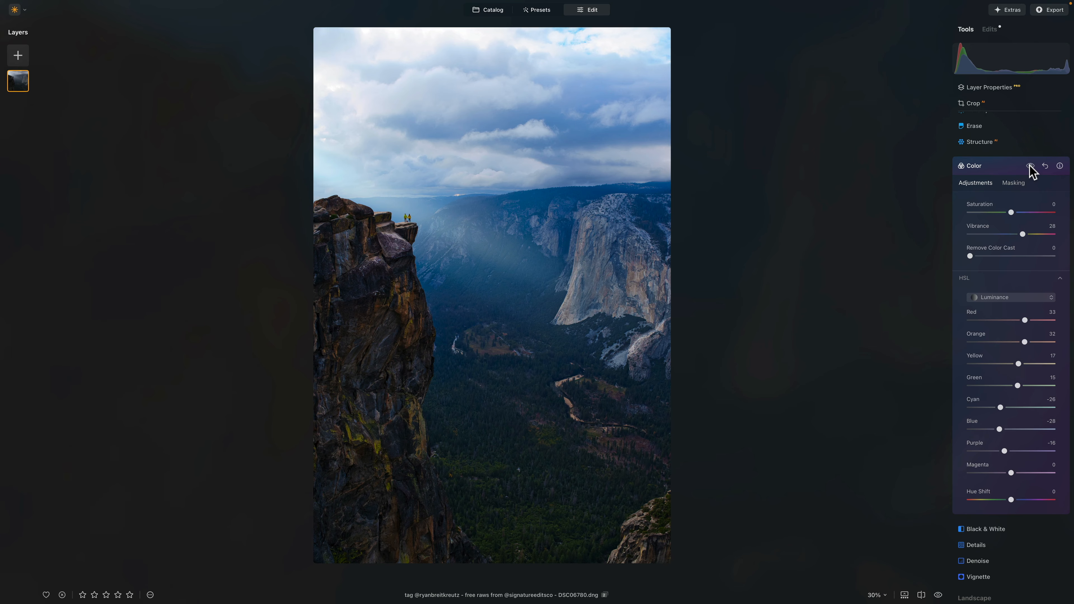
{"action": "left_click", "coordinate": [1029, 166]}
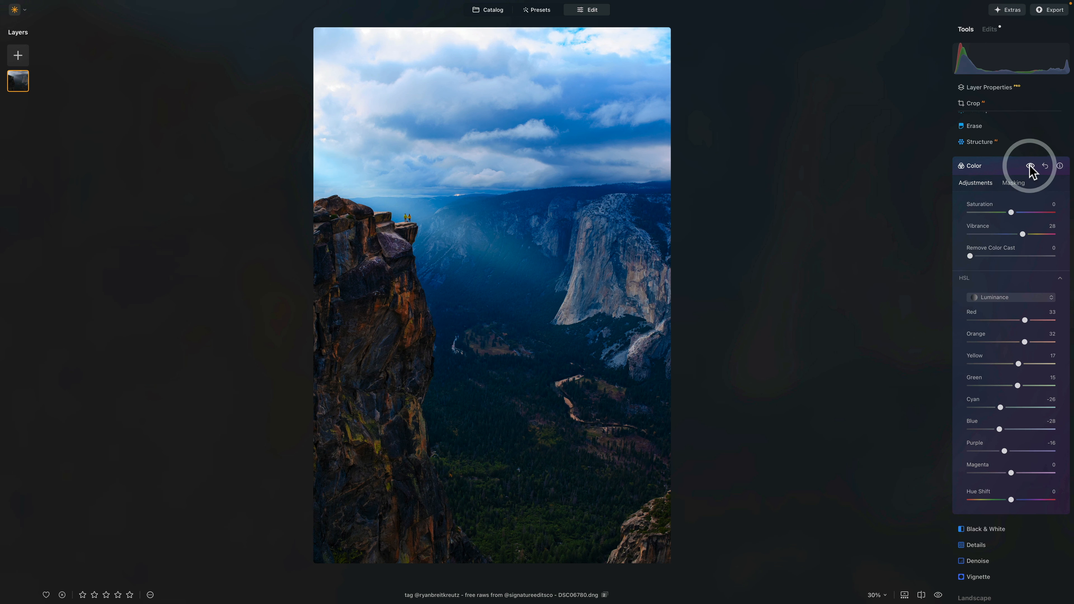
- Close the Color tool and compare the edited photo with the original
{"action": "left_click", "coordinate": [999, 167]}
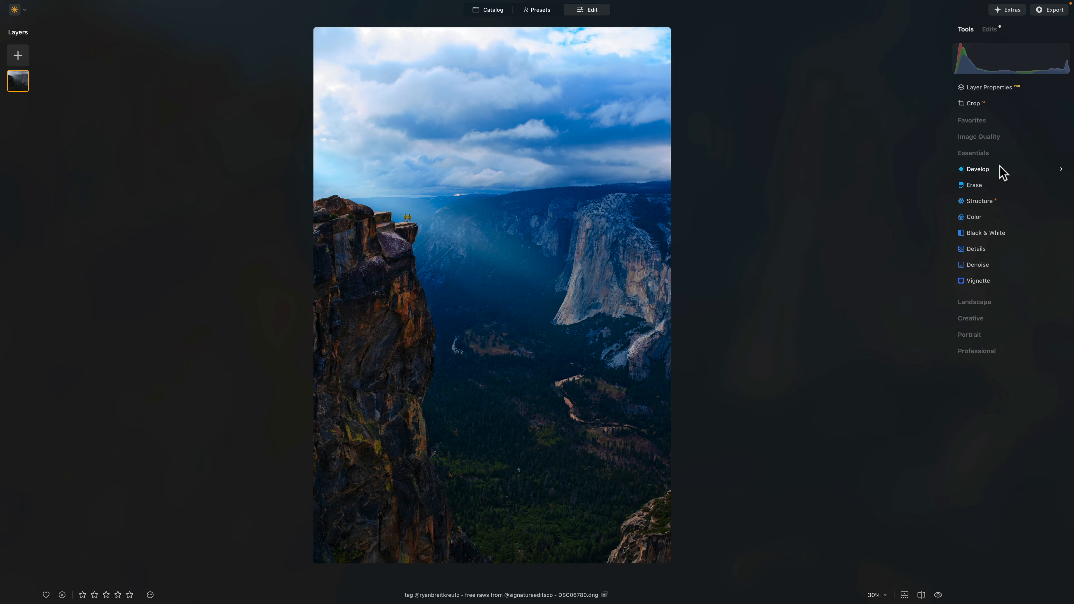
{"action": "key", "text": "backslash"}
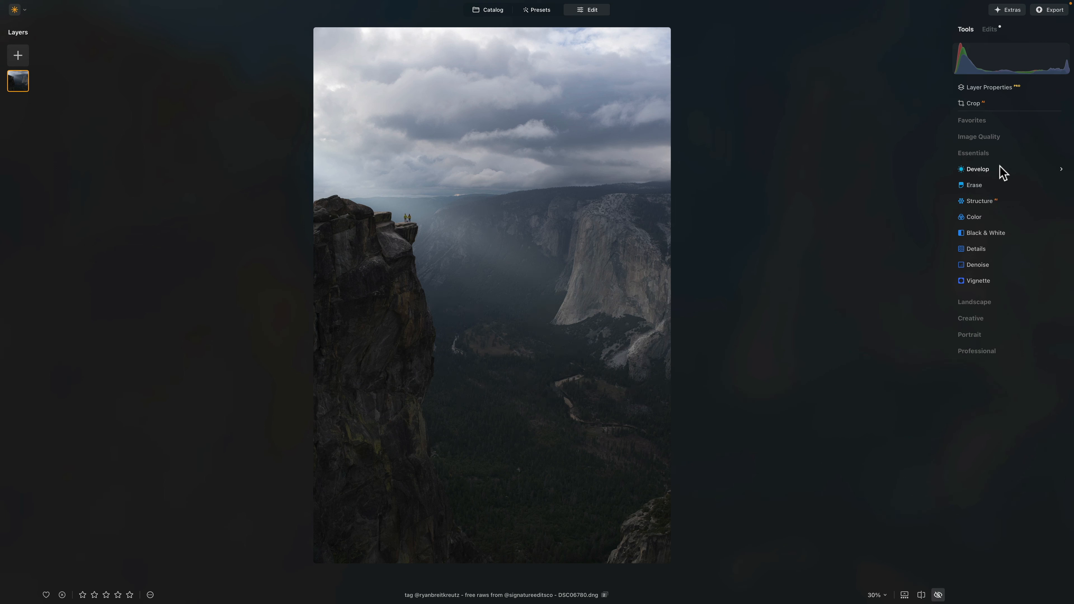
{"action": "key", "text": "backslash"}
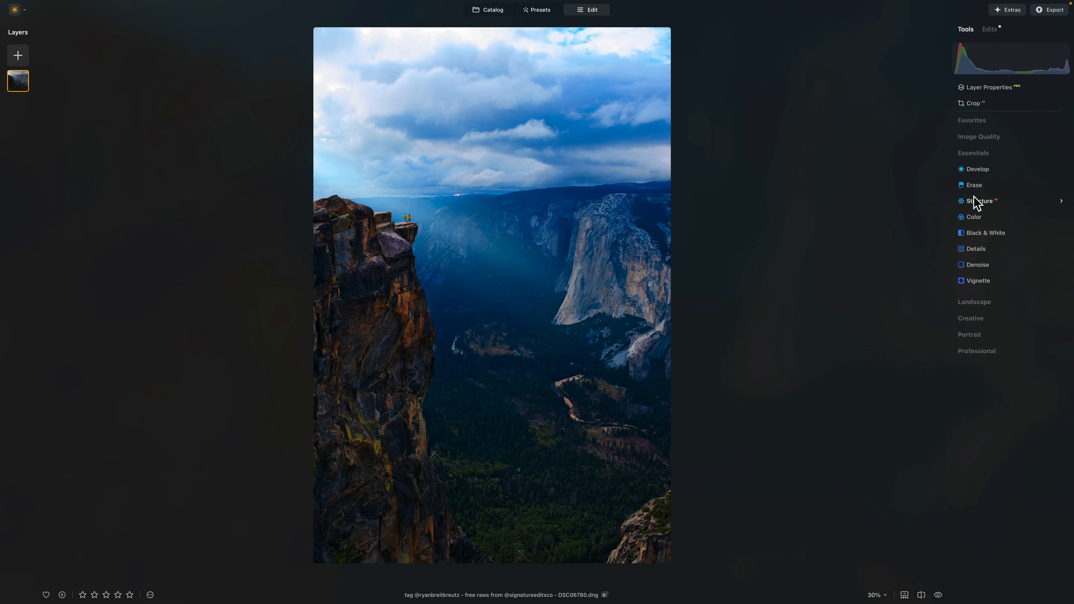
- Lower the Develop tool's Exposure to -1.17 to darken the photo
{"action": "left_click", "coordinate": [979, 169]}
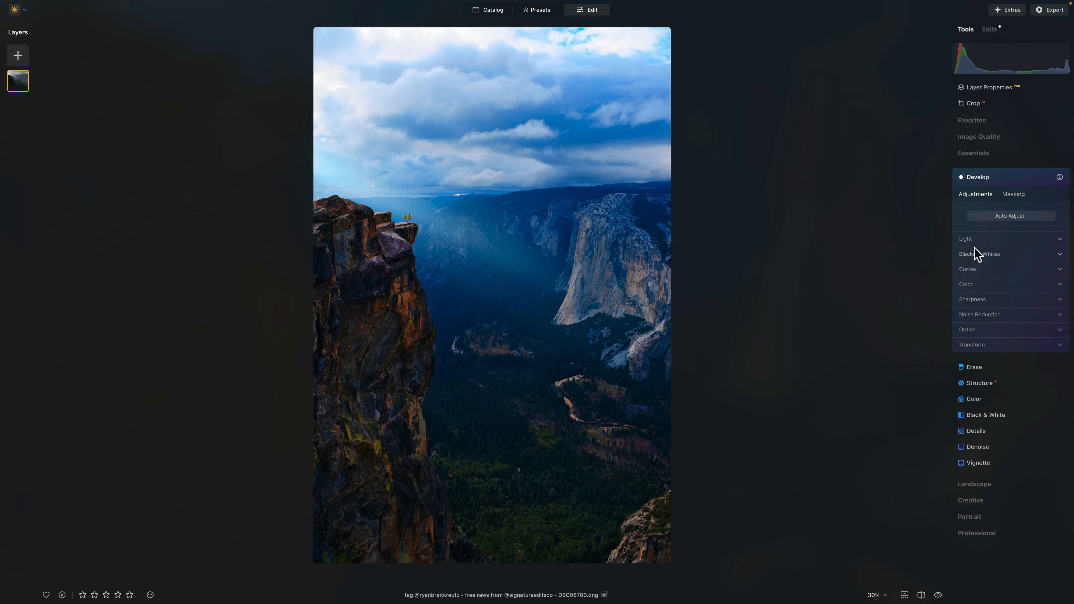
{"action": "left_click", "coordinate": [975, 238]}
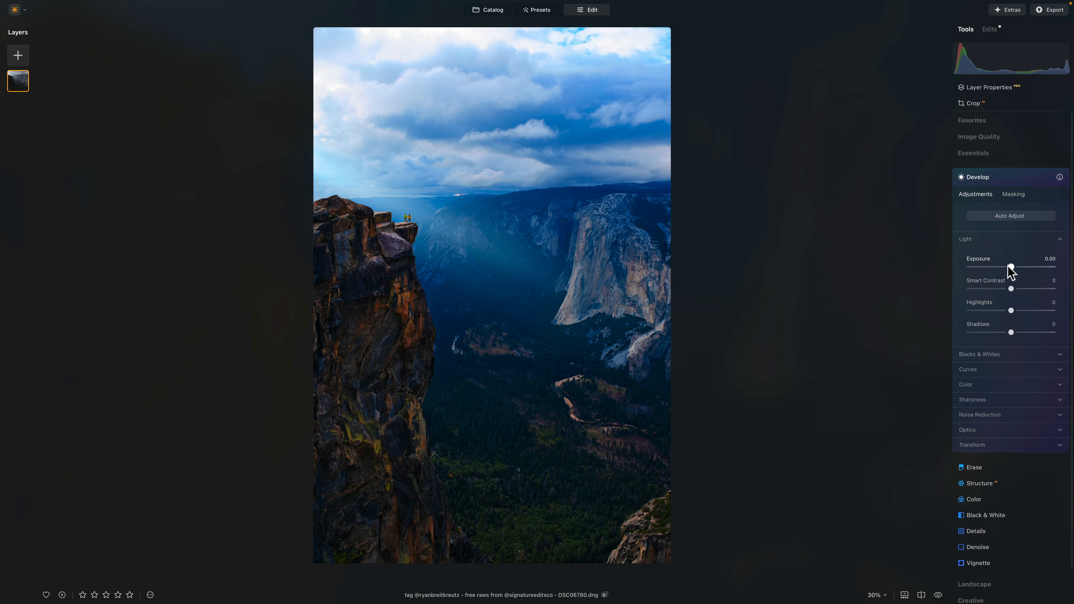
{"action": "left_click_drag", "start_coordinate": [1009, 266], "coordinate": [1004, 267]}
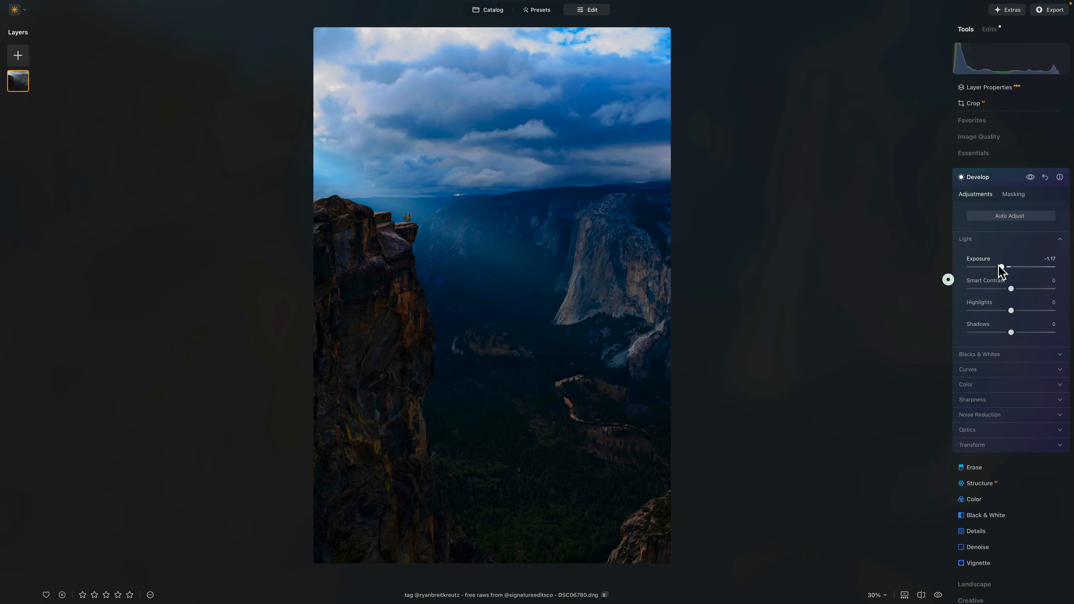
- Limit the Develop darkening to the near cliff's lower corner with a diagonal Linear Gradient mask, and close the tool
{"action": "left_click", "coordinate": [1020, 195]}
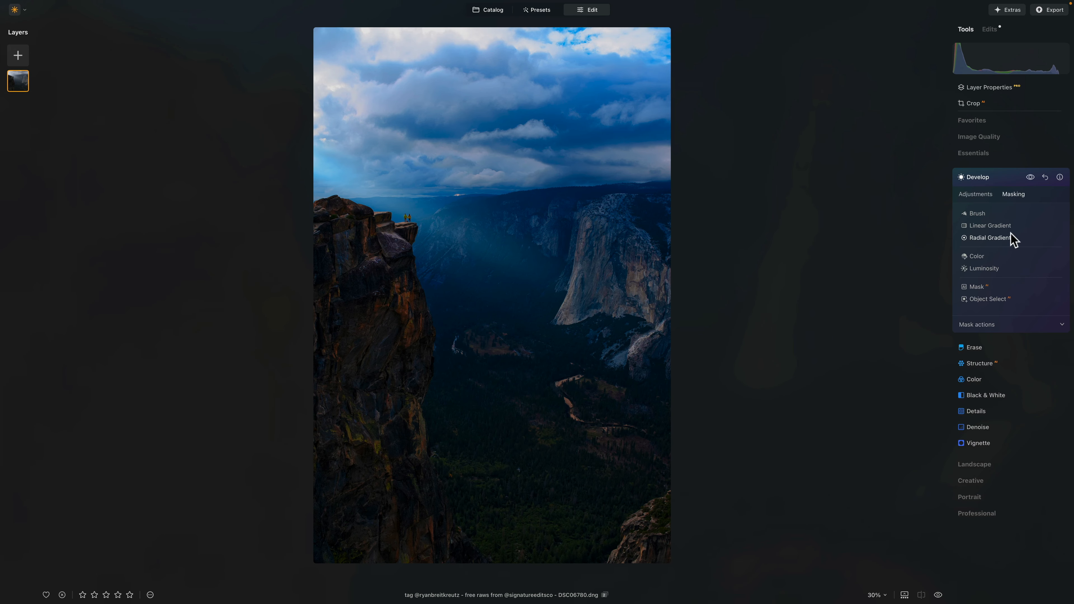
{"action": "left_click", "coordinate": [1005, 226]}
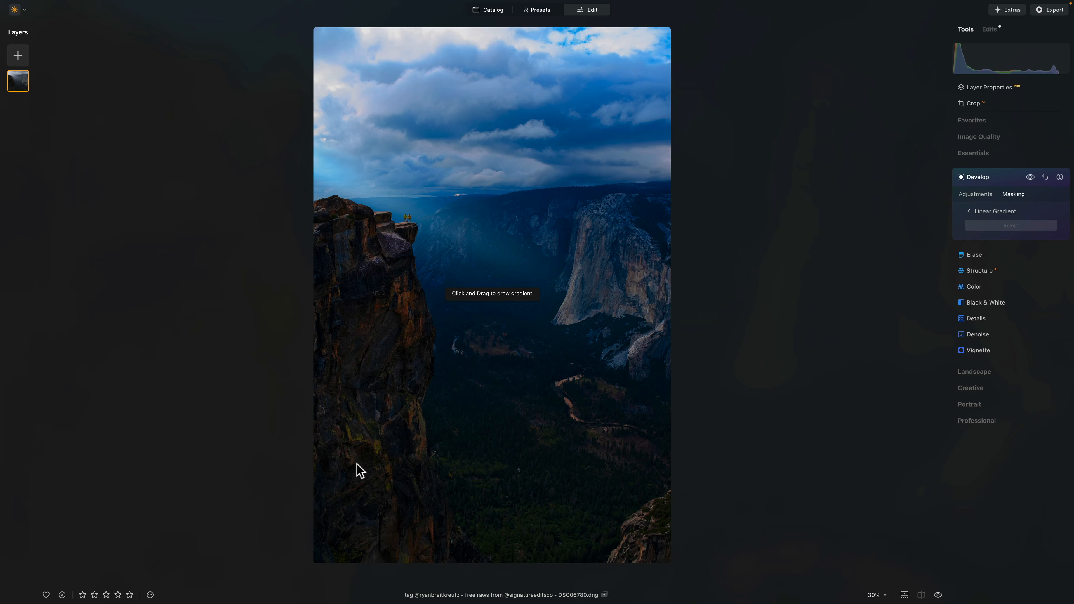
{"action": "left_click_drag", "start_coordinate": [384, 473], "coordinate": [463, 375]}
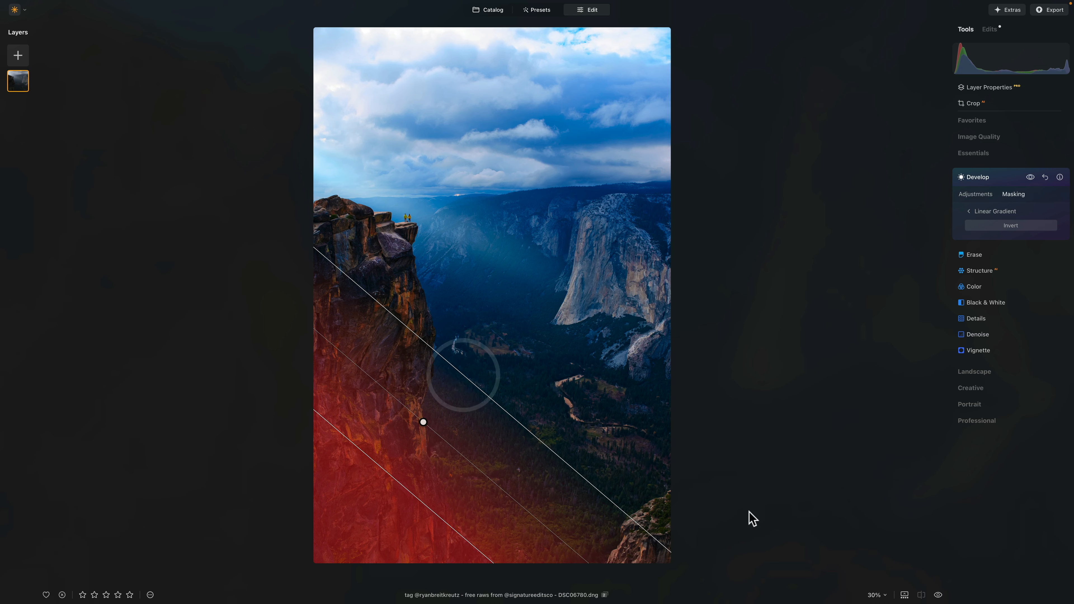
{"action": "left_click", "coordinate": [969, 211]}
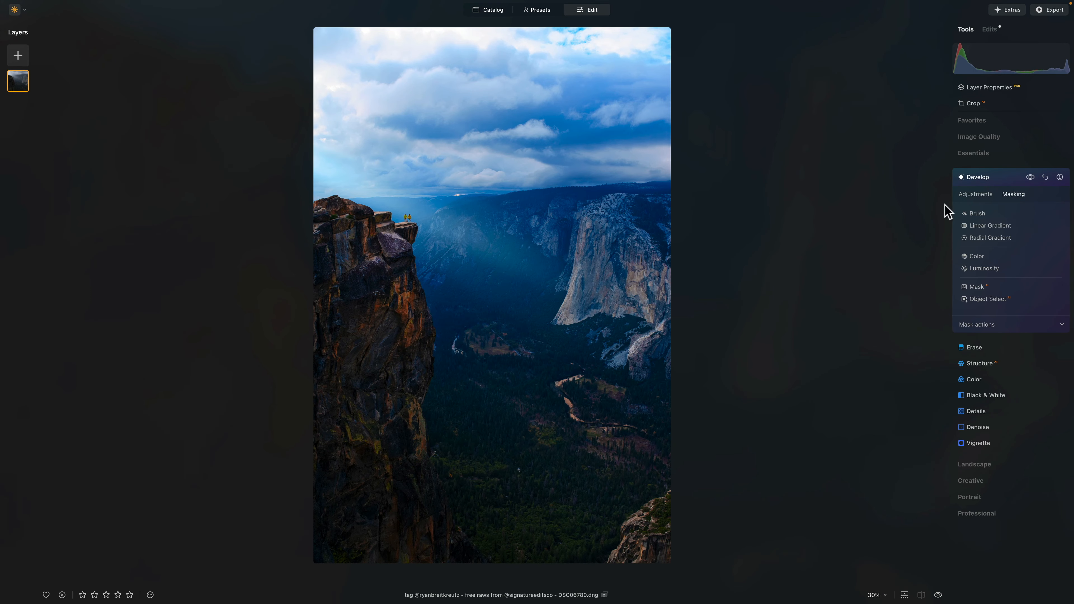
{"action": "left_click", "coordinate": [991, 175]}
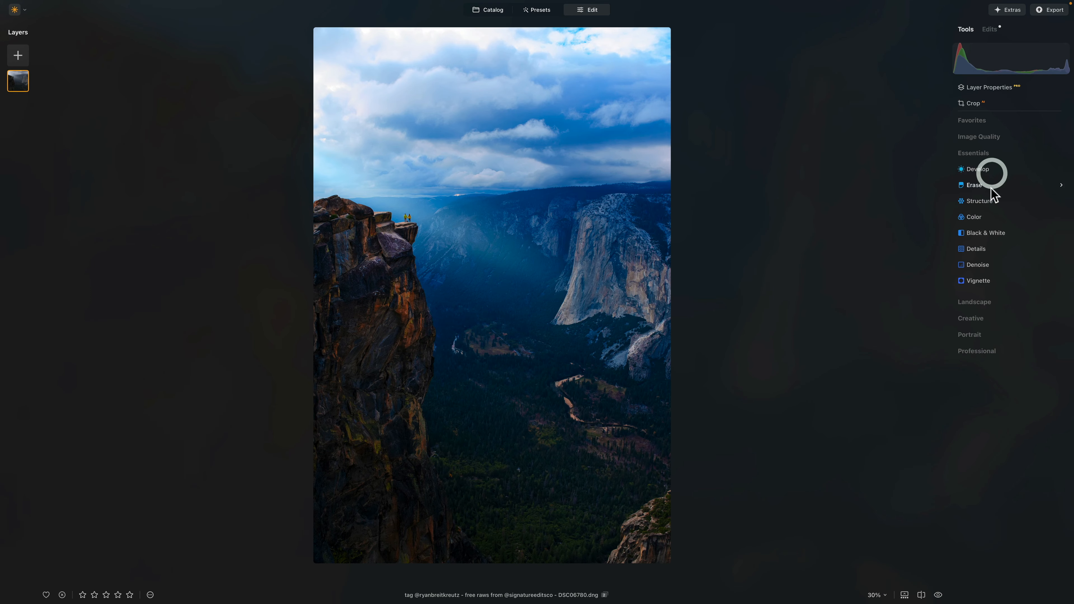
- Set Exposure to -0.40 in a new Develop adjustment and place a flattened Radial Gradient mask over the top of the distant granite peak
{"action": "left_click", "coordinate": [984, 170]}
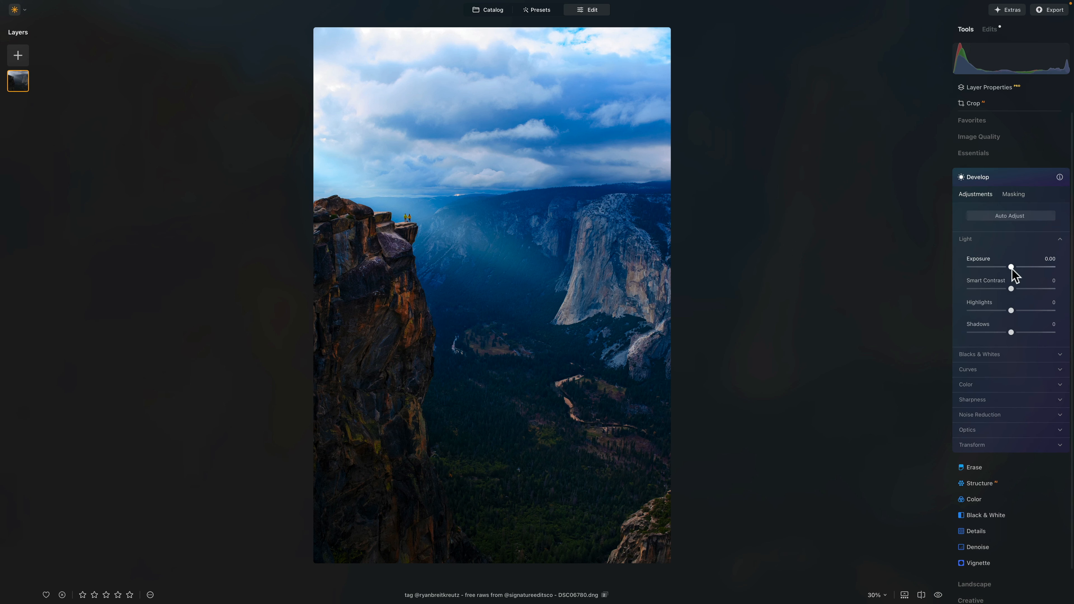
{"action": "left_click_drag", "start_coordinate": [1011, 269], "coordinate": [1010, 268]}
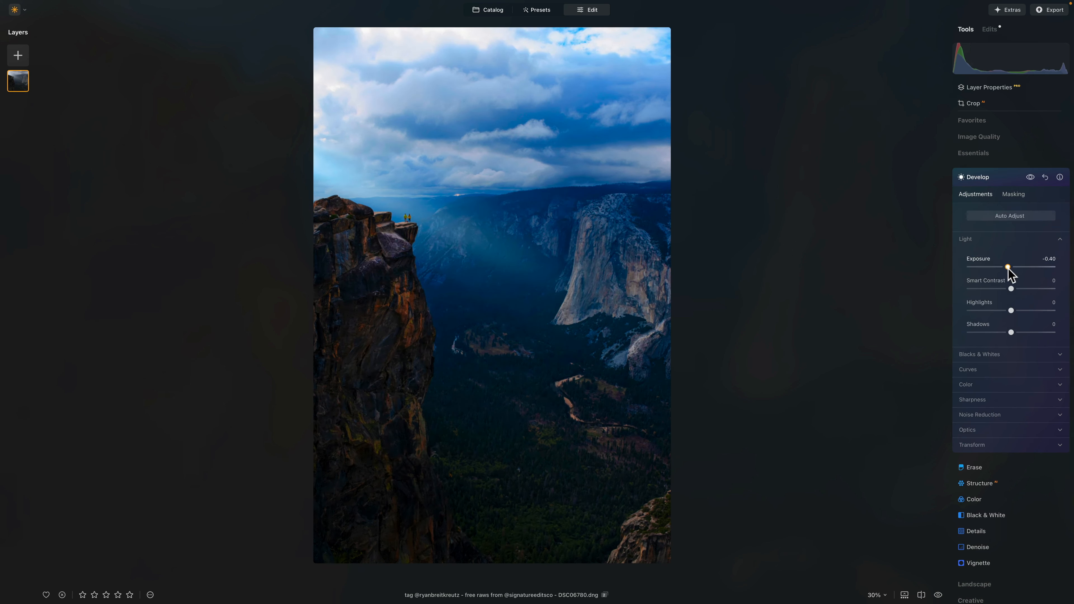
{"action": "left_click", "coordinate": [1013, 194]}
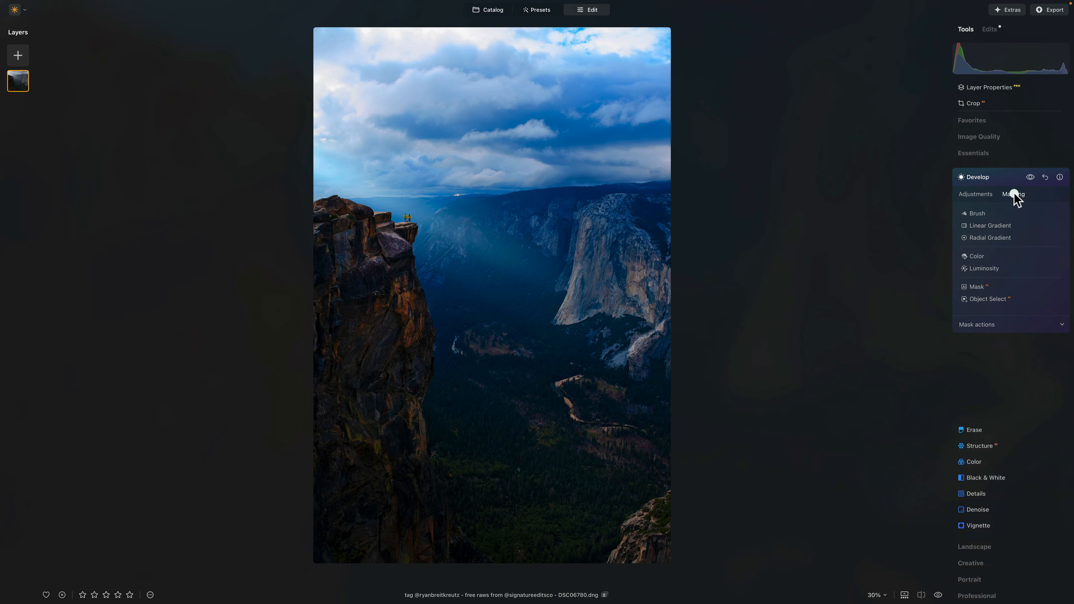
{"action": "left_click", "coordinate": [985, 238]}
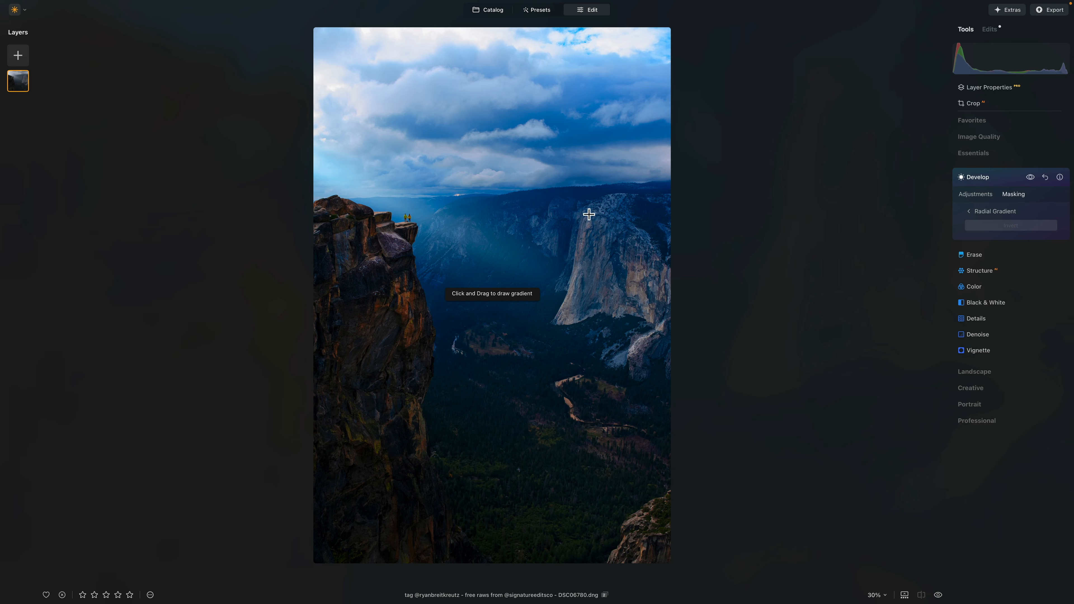
{"action": "left_click", "coordinate": [567, 210]}
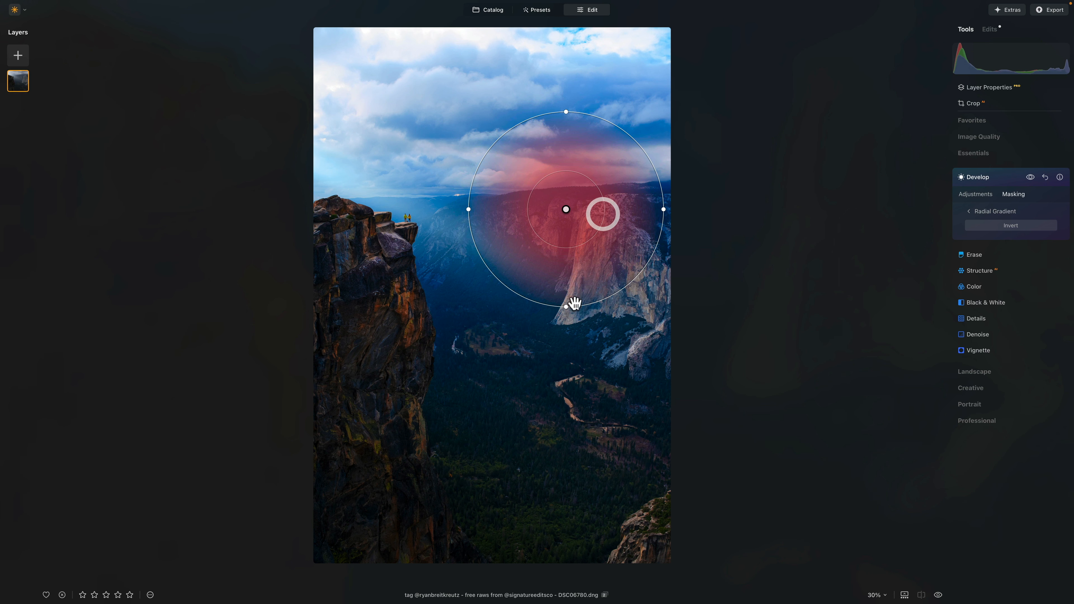
{"action": "left_click_drag", "start_coordinate": [568, 307], "coordinate": [593, 207]}
{"action": "left_click_drag", "start_coordinate": [636, 235], "coordinate": [611, 213]}
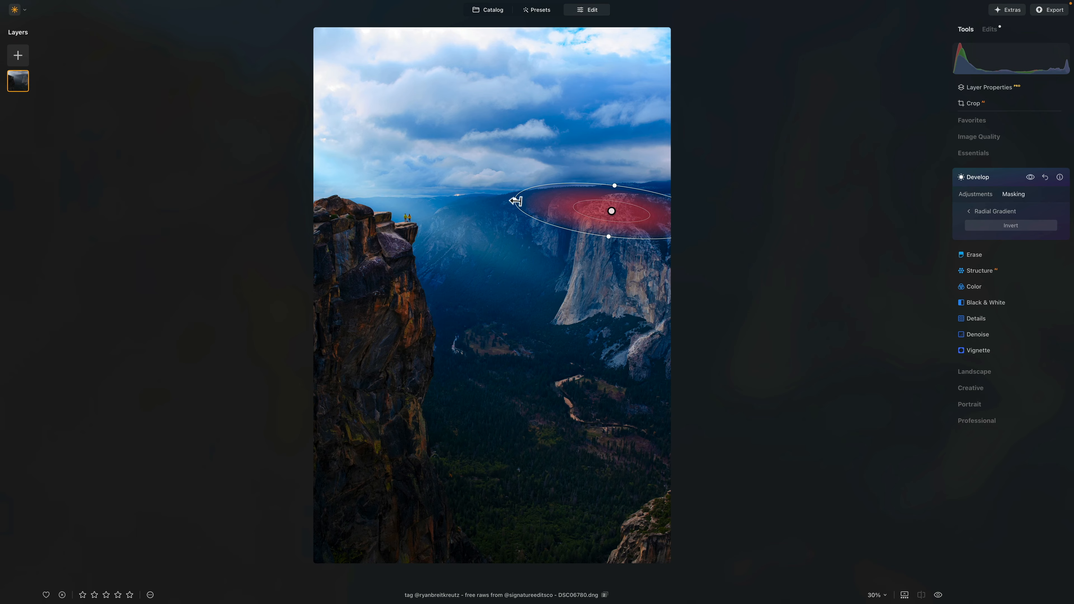
- Level, widen and flatten the radial mask so it follows the distant ridge line, and finish the mask
{"action": "left_click_drag", "start_coordinate": [516, 202], "coordinate": [511, 202]}
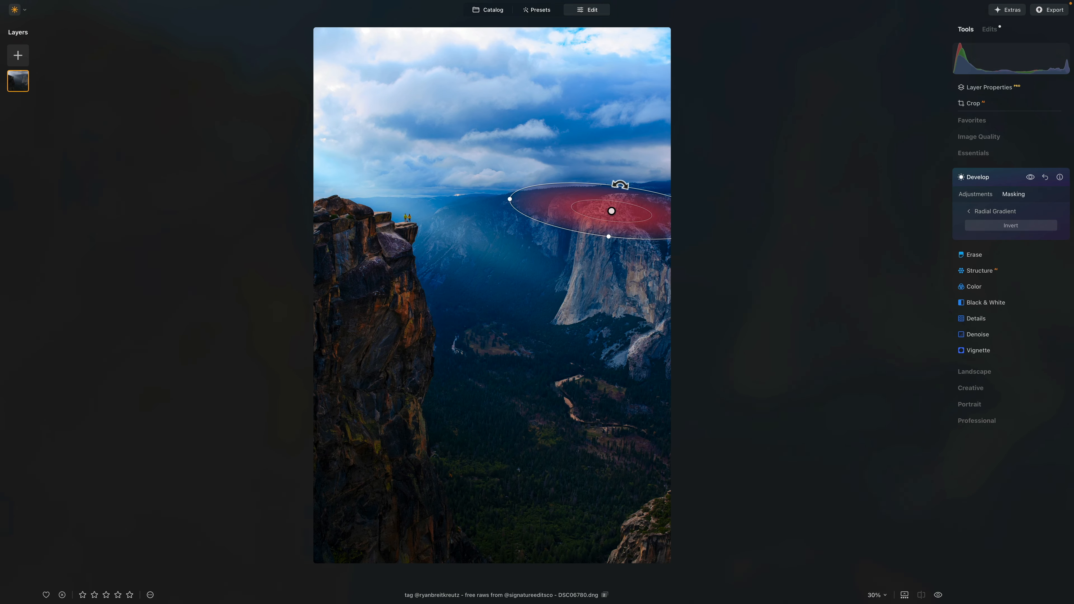
{"action": "mouse_move", "coordinate": [612, 212]}
{"action": "left_mouse_down"}
{"action": "mouse_move", "coordinate": [606, 175]}
{"action": "mouse_move", "coordinate": [615, 209]}
{"action": "left_mouse_up"}
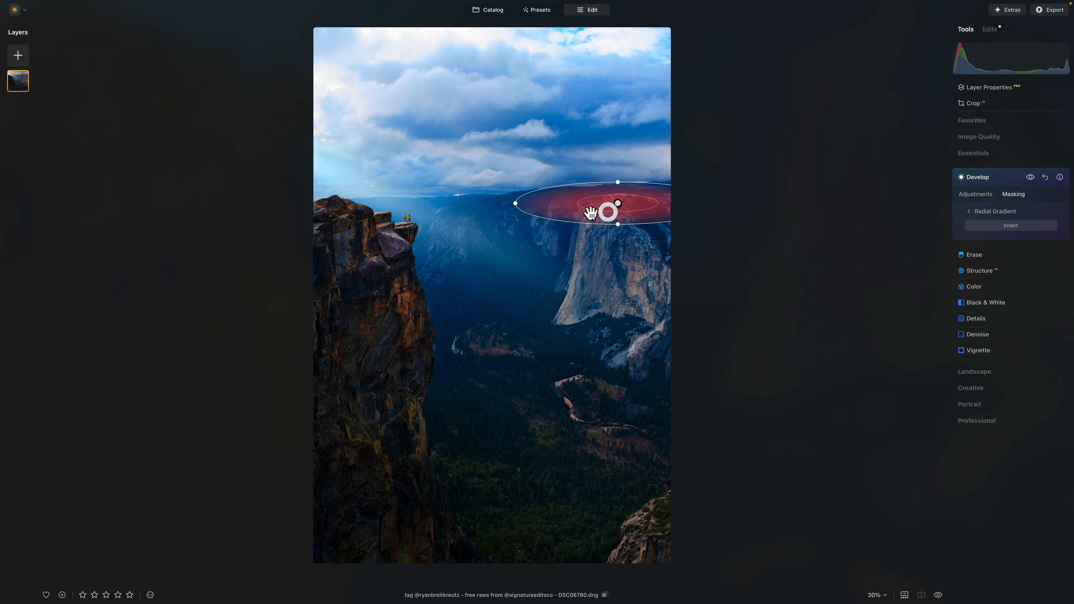
{"action": "left_click_drag", "start_coordinate": [584, 208], "coordinate": [576, 209]}
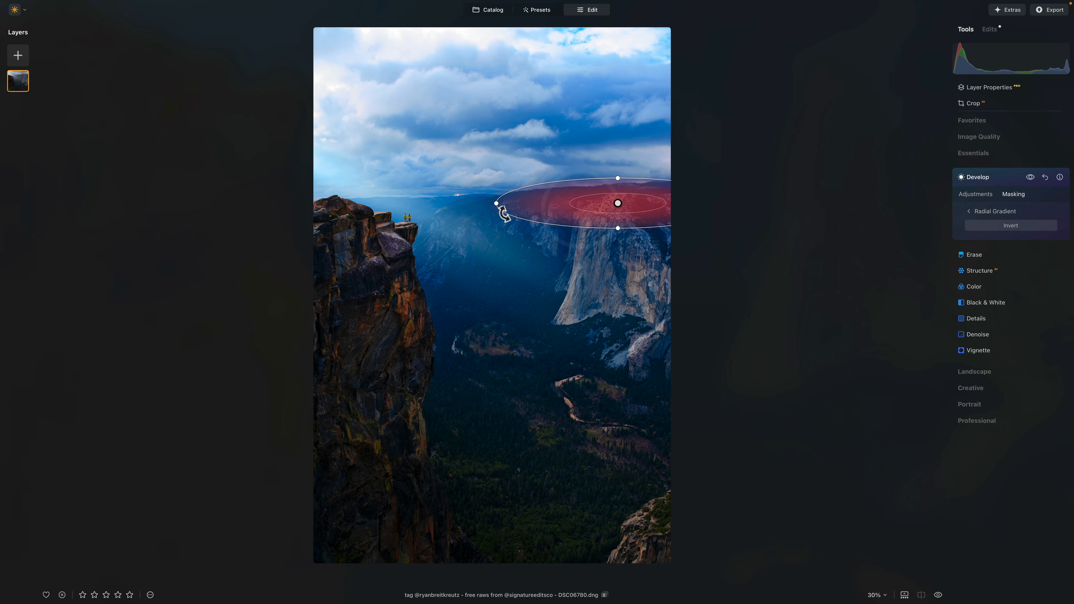
{"action": "left_click_drag", "start_coordinate": [506, 213], "coordinate": [514, 213]}
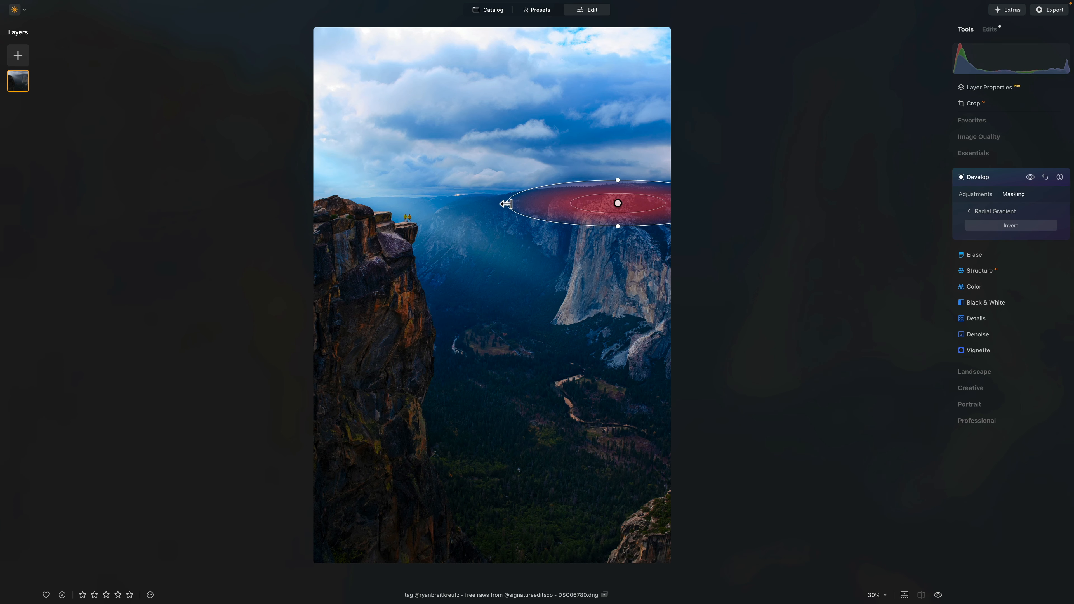
{"action": "left_click_drag", "start_coordinate": [506, 204], "coordinate": [476, 204]}
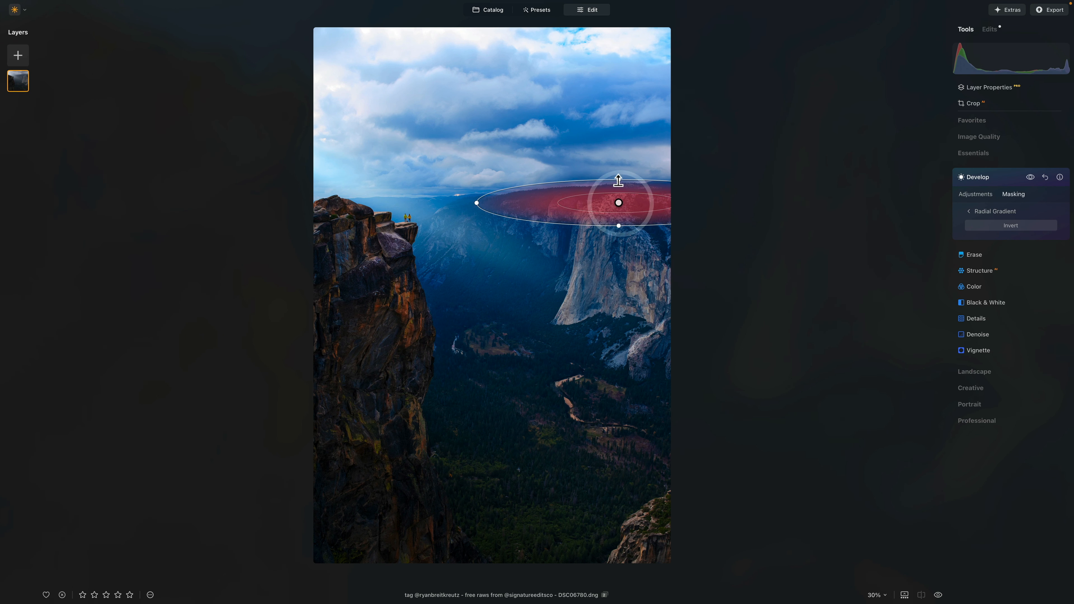
{"action": "left_click_drag", "start_coordinate": [618, 181], "coordinate": [618, 186]}
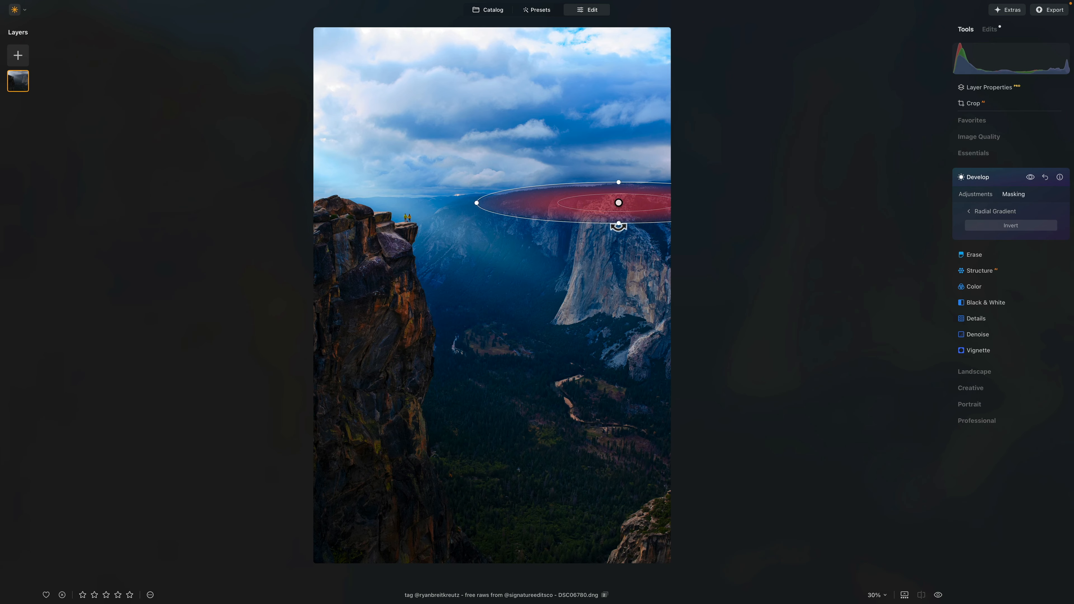
{"action": "left_click", "coordinate": [969, 211]}
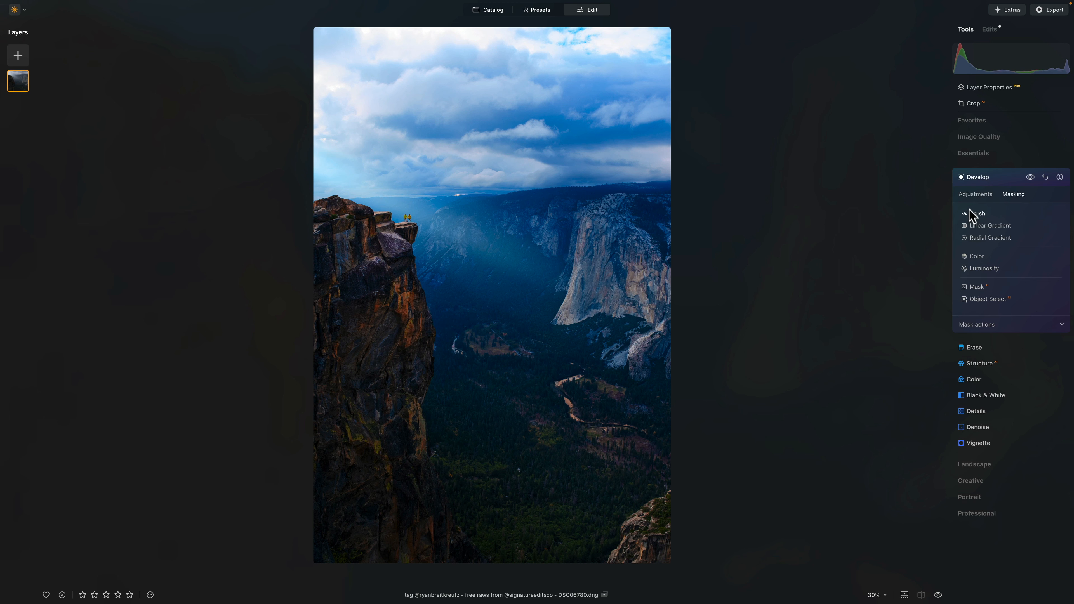
- Lower the ridge-masked Develop Exposure to -0.89 and close the tool
{"action": "left_click", "coordinate": [975, 195]}
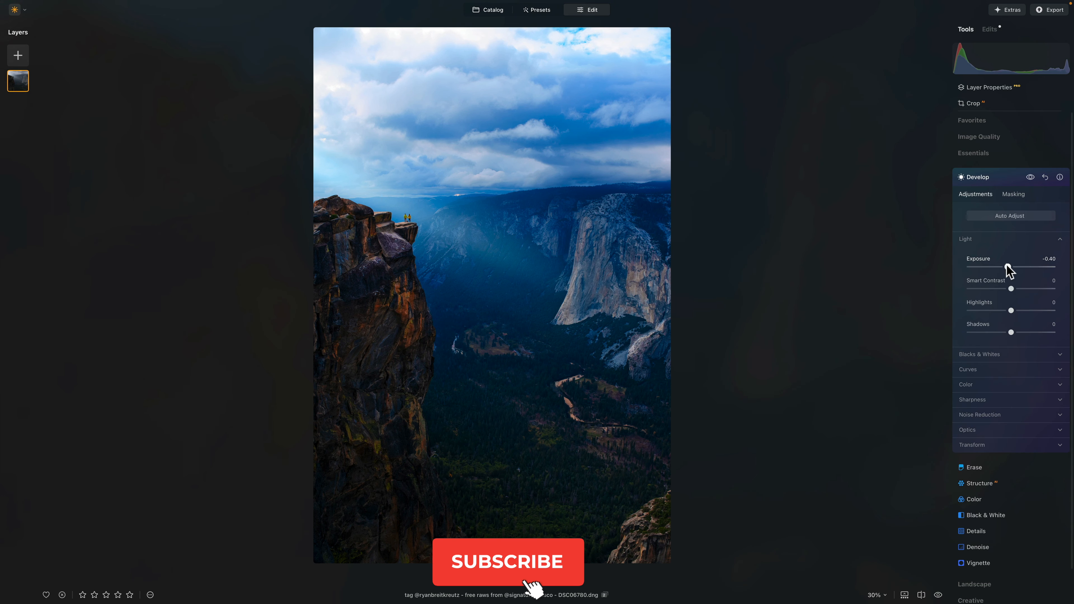
{"action": "left_click_drag", "start_coordinate": [1007, 267], "coordinate": [1002, 267]}
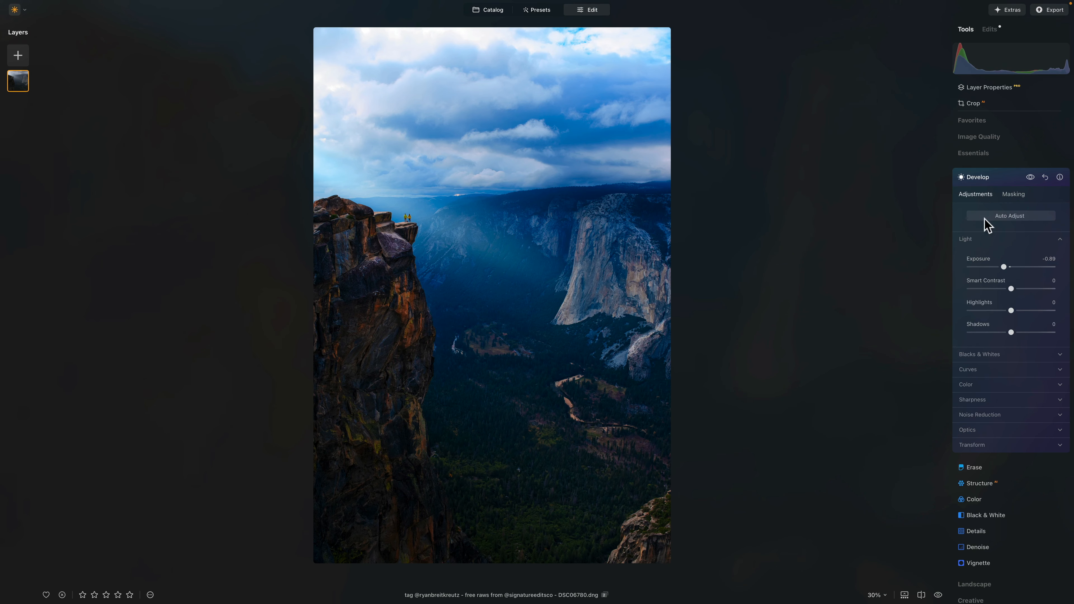
{"action": "left_click", "coordinate": [988, 179]}
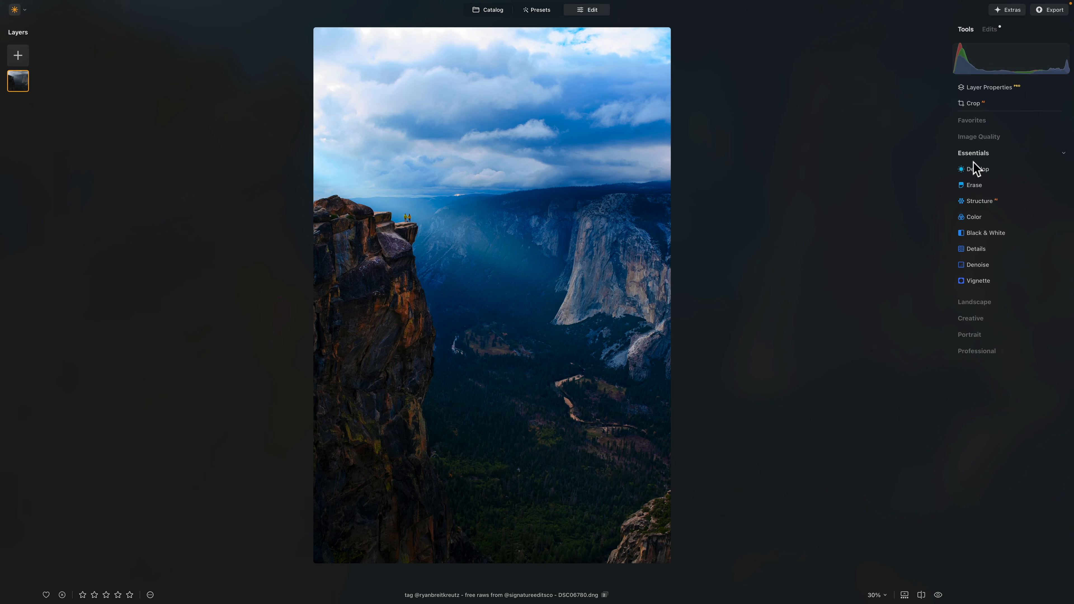
- Lower Exposure to about -0.41 in another Develop adjustment and draw a circular Radial Gradient mask over the valley center
{"action": "left_click", "coordinate": [978, 169]}
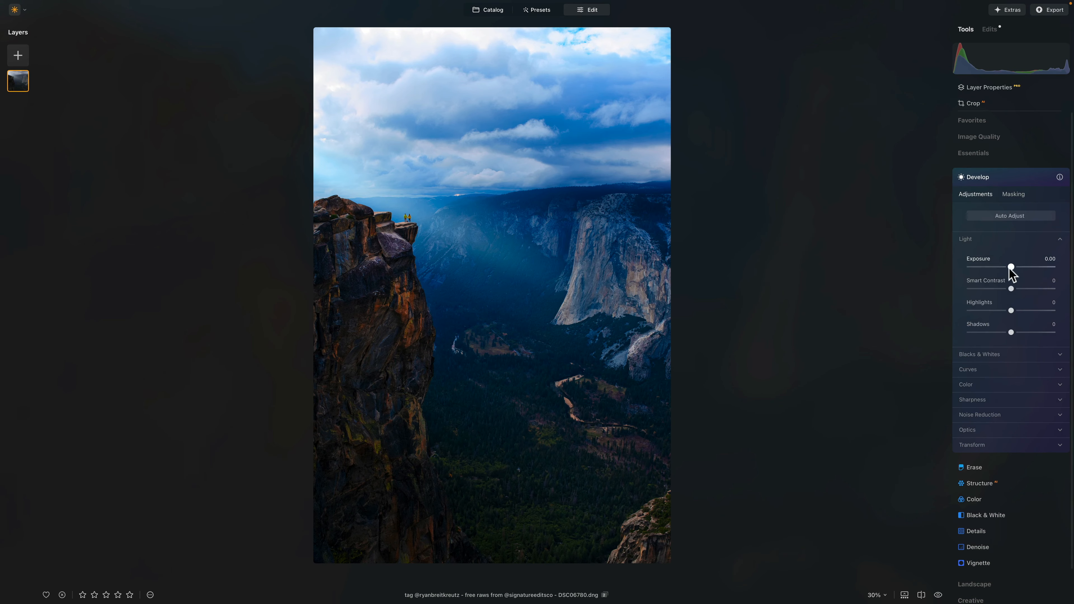
{"action": "left_click_drag", "start_coordinate": [1010, 268], "coordinate": [1007, 267]}
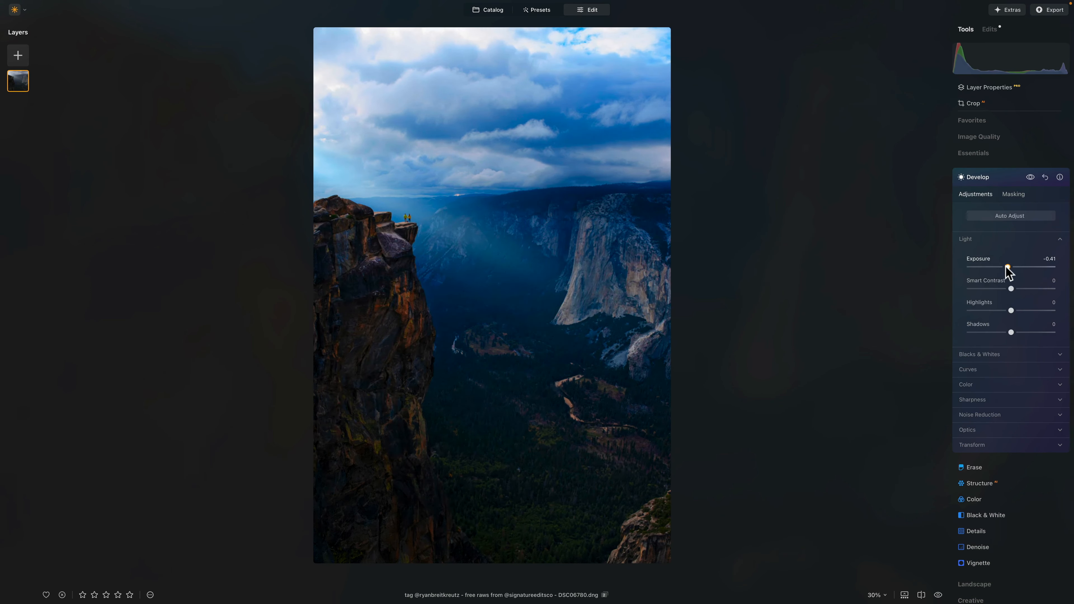
{"action": "left_click", "coordinate": [1011, 194]}
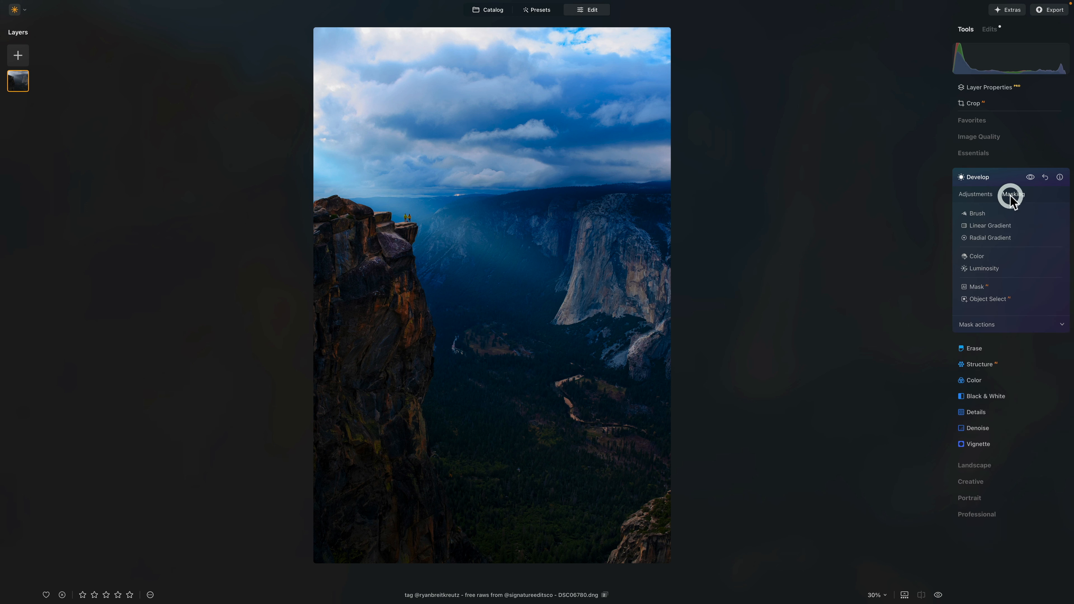
{"action": "left_click", "coordinate": [984, 238]}
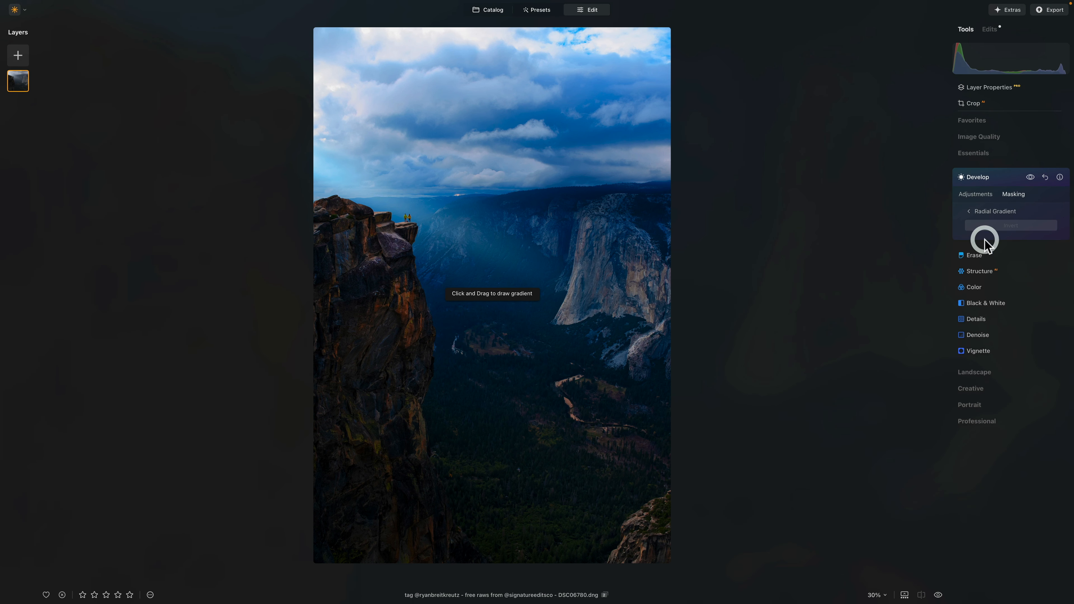
{"action": "left_click", "coordinate": [495, 374]}
{"action": "left_click_drag", "start_coordinate": [509, 389], "coordinate": [512, 391]}
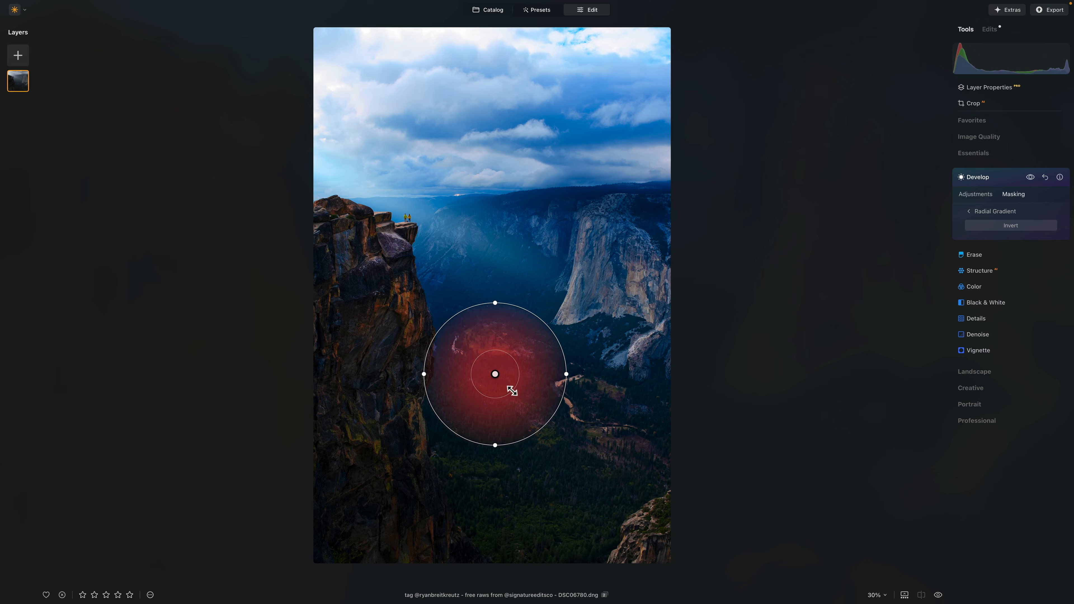
- Reshape the valley's radial mask into a tilted oval running diagonally from the near cliff toward the winding road
{"action": "left_click_drag", "start_coordinate": [497, 445], "coordinate": [495, 427]}
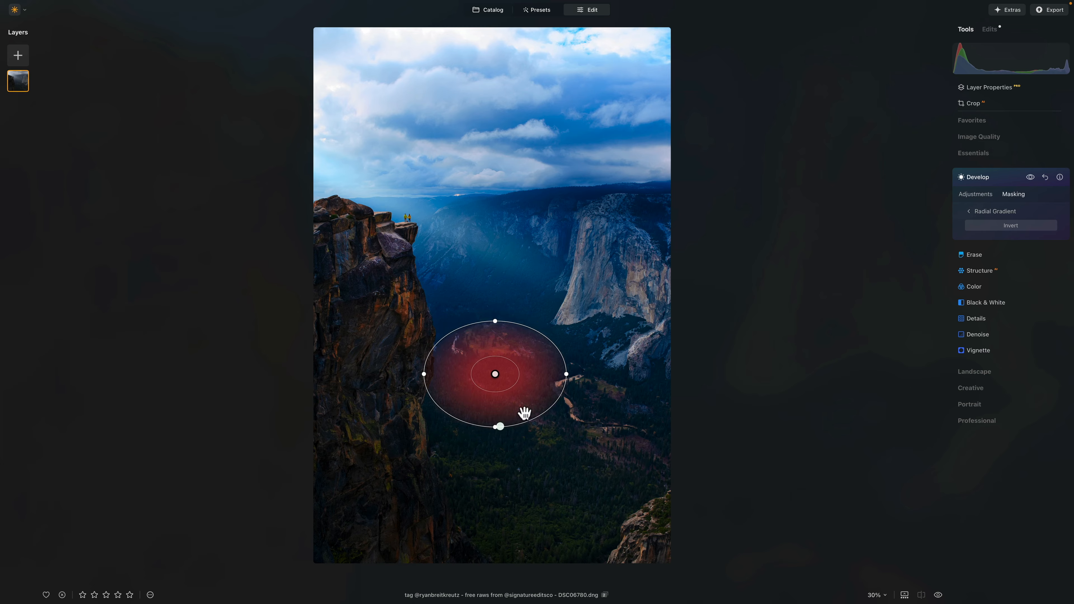
{"action": "left_click_drag", "start_coordinate": [566, 391], "coordinate": [544, 438]}
{"action": "left_click_drag", "start_coordinate": [496, 374], "coordinate": [512, 374]}
{"action": "left_click_drag", "start_coordinate": [457, 329], "coordinate": [444, 314]}
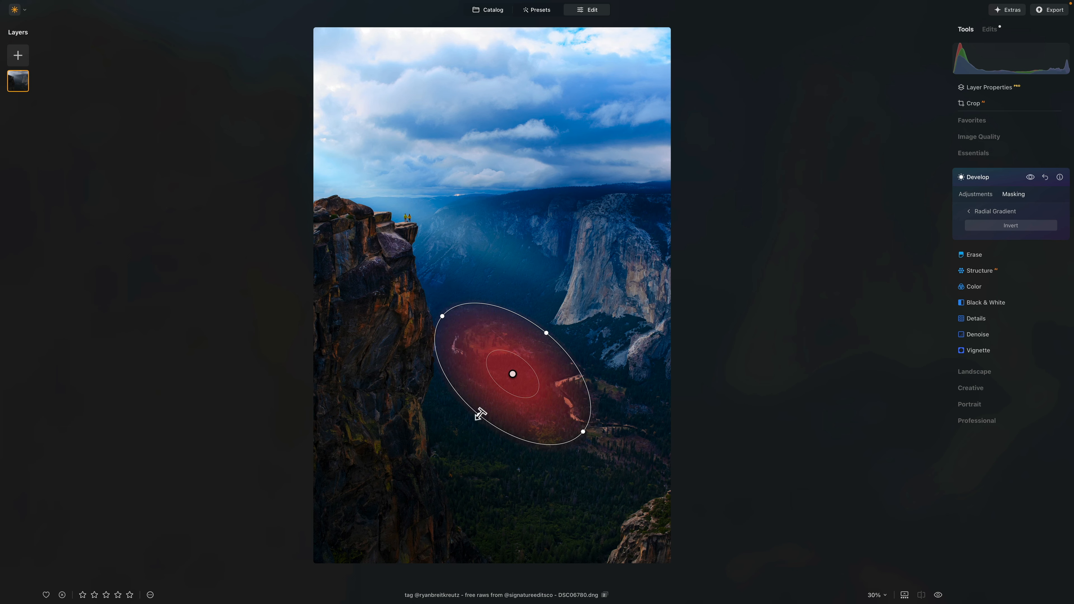
{"action": "left_click_drag", "start_coordinate": [479, 414], "coordinate": [473, 422]}
{"action": "left_click_drag", "start_coordinate": [512, 374], "coordinate": [504, 370]}
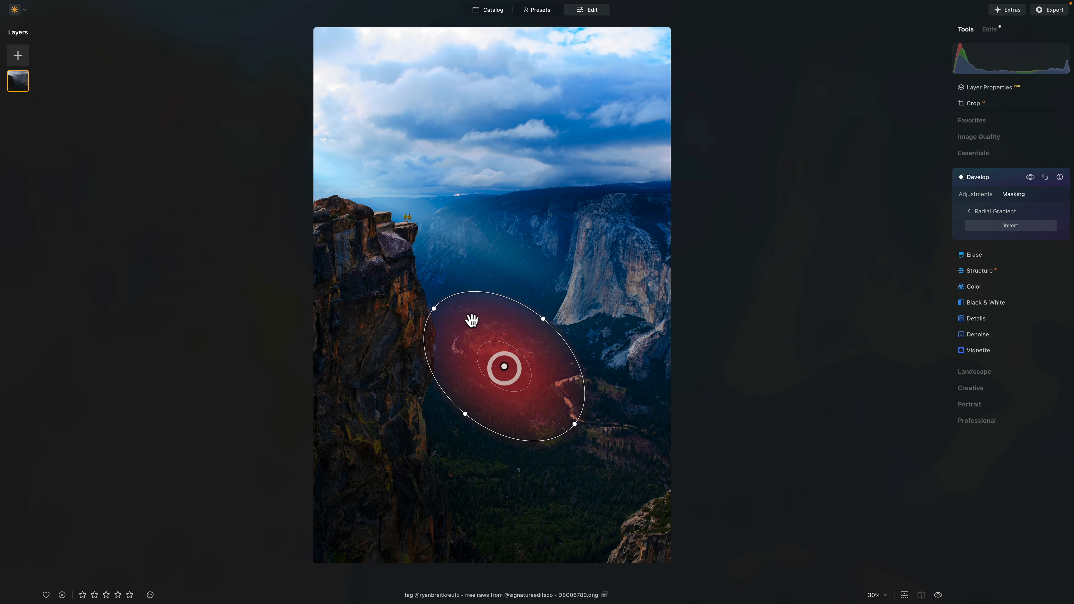
- Lengthen the valley's tilted radial mask toward the near cliff and the road, shift it slightly toward the road, and finish the mask
{"action": "left_click_drag", "start_coordinate": [432, 308], "coordinate": [420, 298]}
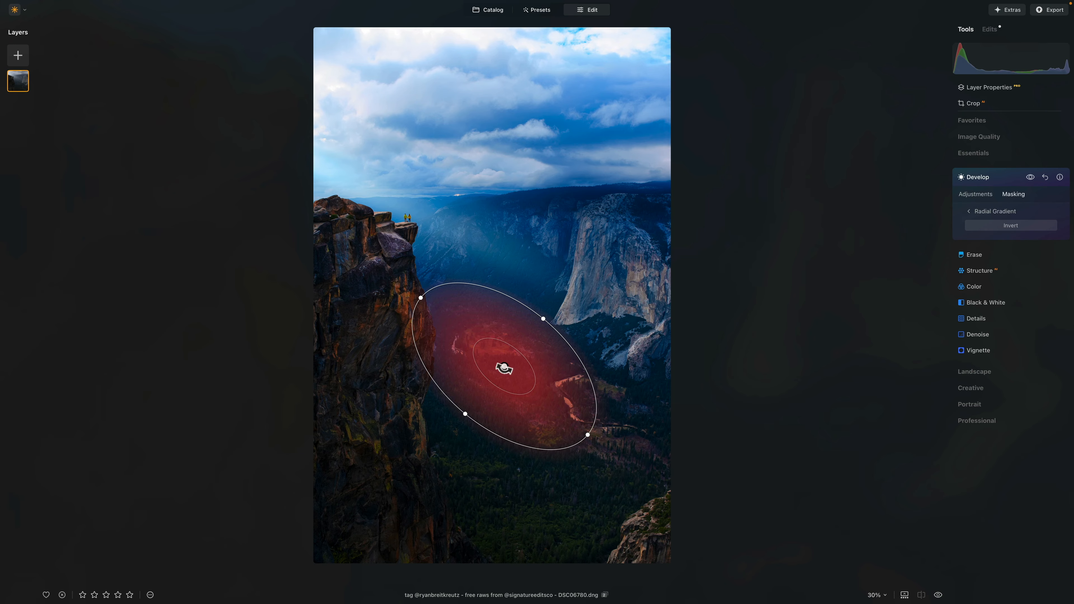
{"action": "left_click_drag", "start_coordinate": [504, 366], "coordinate": [508, 370]}
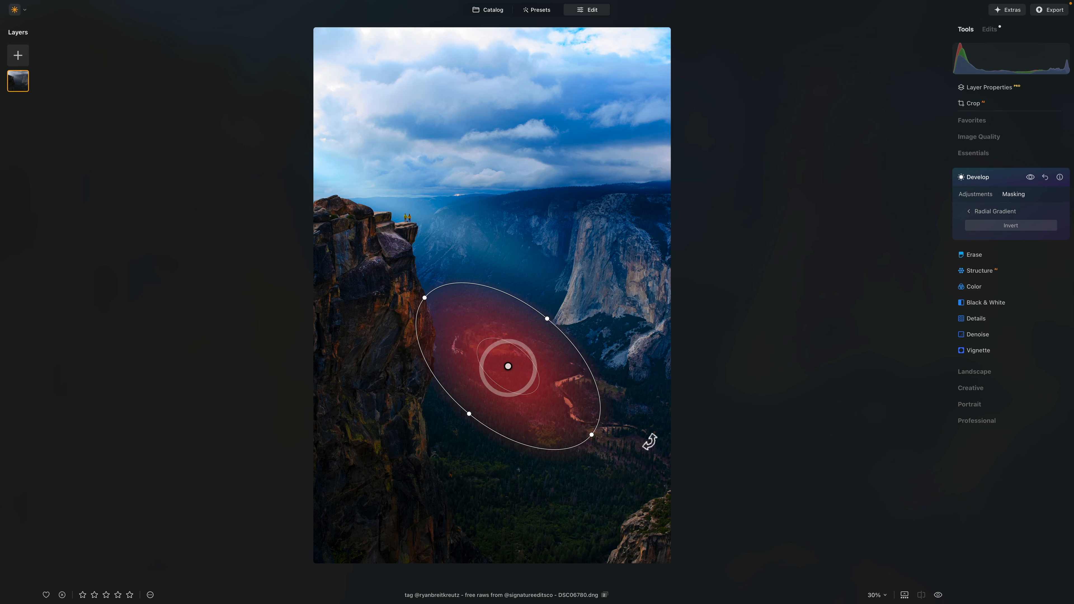
{"action": "left_click", "coordinate": [969, 211]}
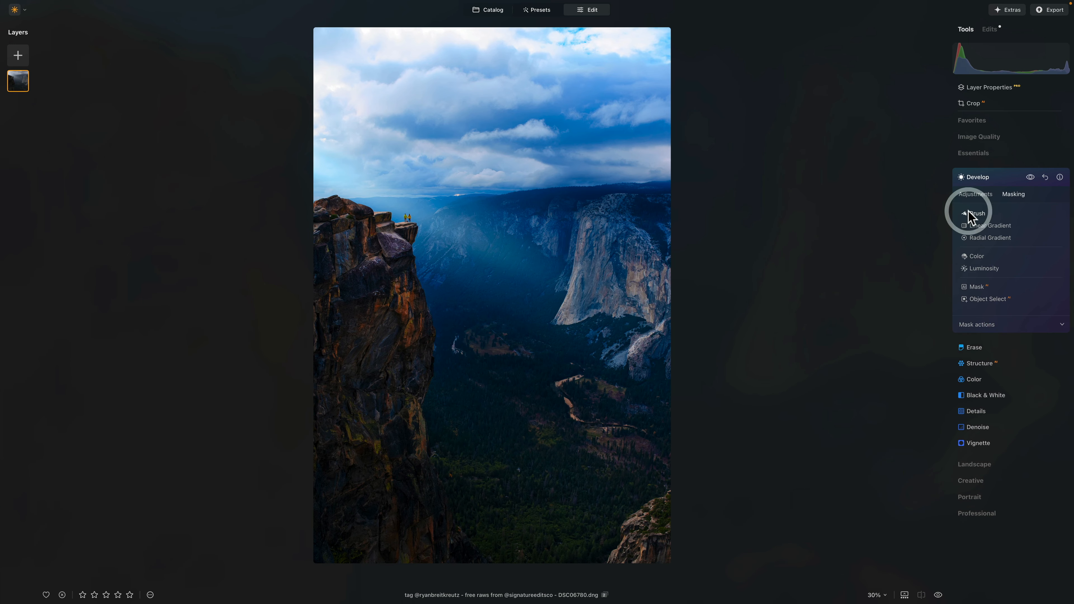
- Lower the valley-masked Develop Exposure to about -0.88 and close the tool
{"action": "left_click", "coordinate": [969, 195]}
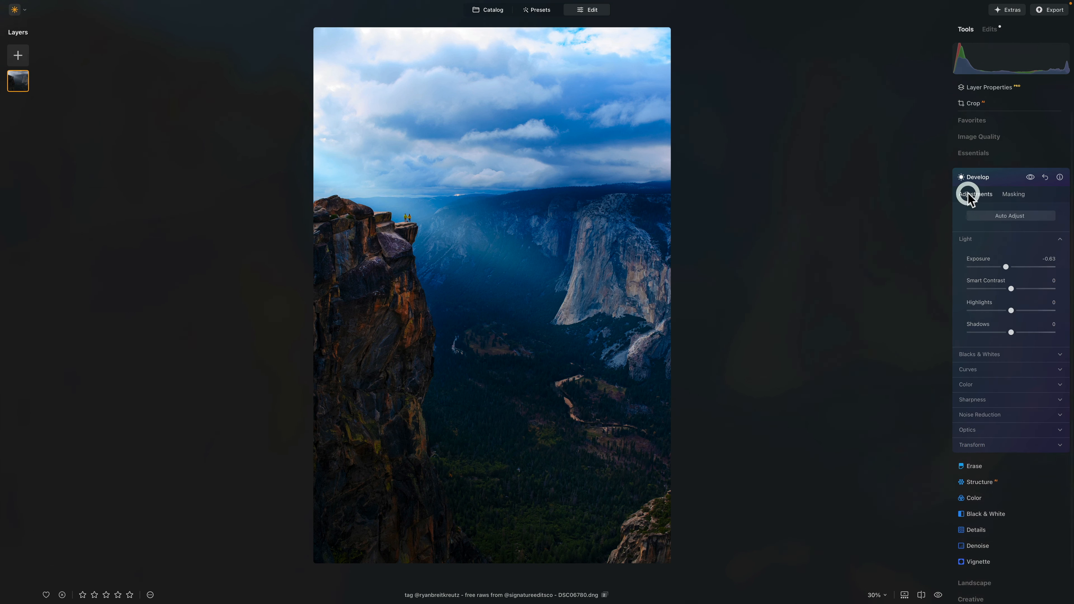
{"action": "left_click_drag", "start_coordinate": [1005, 267], "coordinate": [1001, 266]}
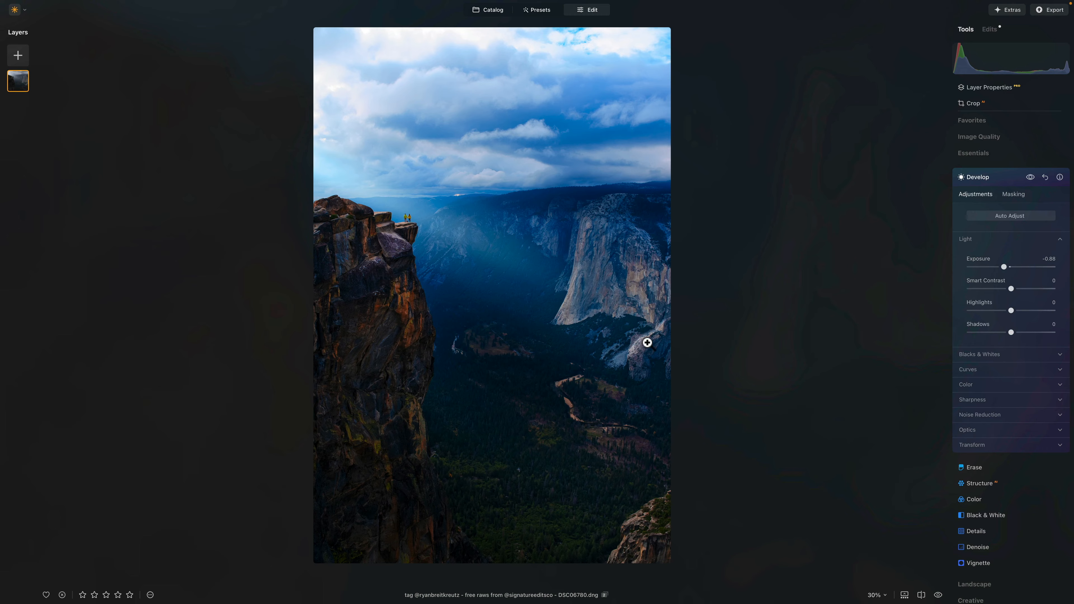
{"action": "left_click", "coordinate": [969, 181]}
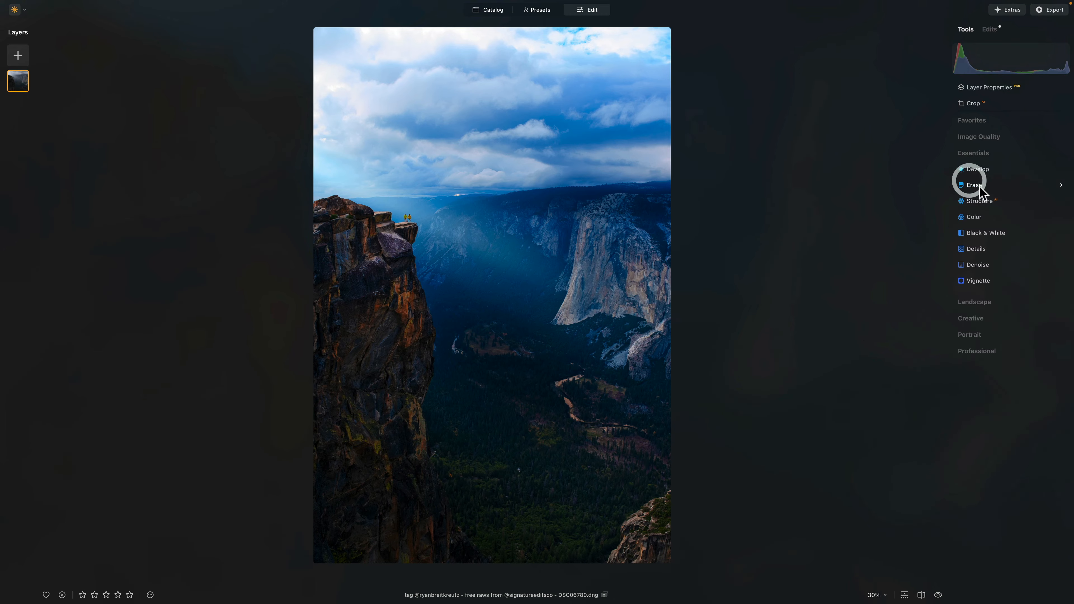
- Raise Exposure to about 0.45 in another Develop adjustment and start a Brush mask for it
{"action": "left_click", "coordinate": [977, 171]}
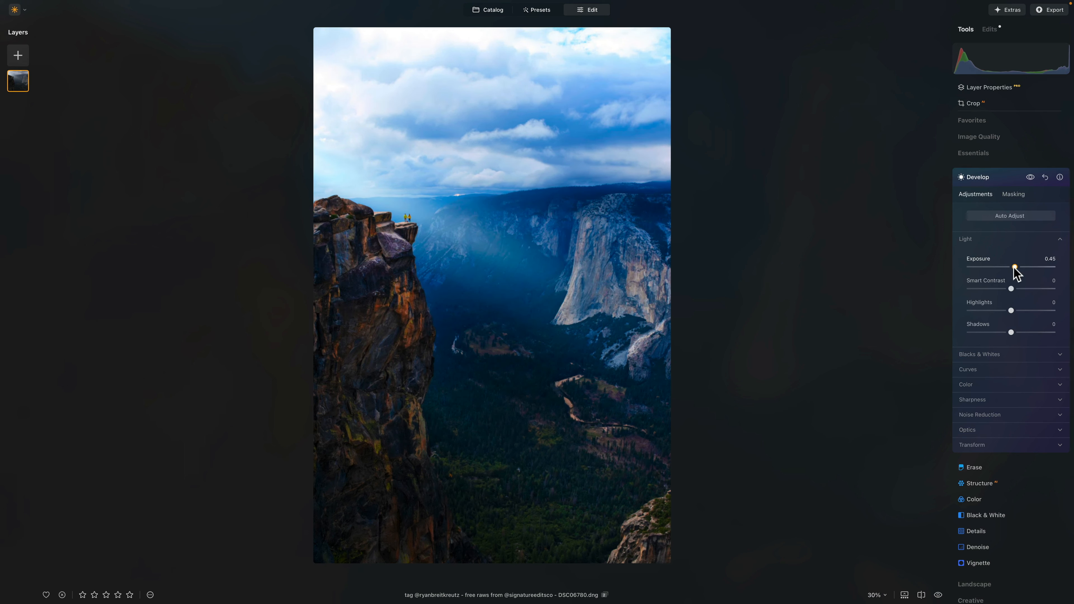
{"action": "left_click", "coordinate": [1015, 267]}
{"action": "left_click", "coordinate": [1011, 193]}
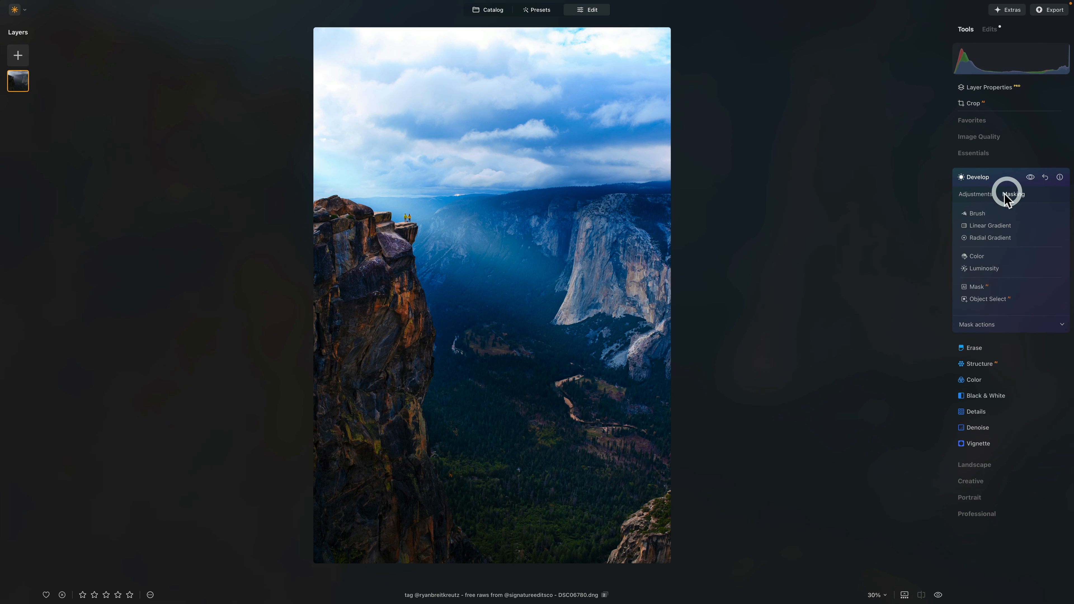
{"action": "left_click", "coordinate": [978, 214]}
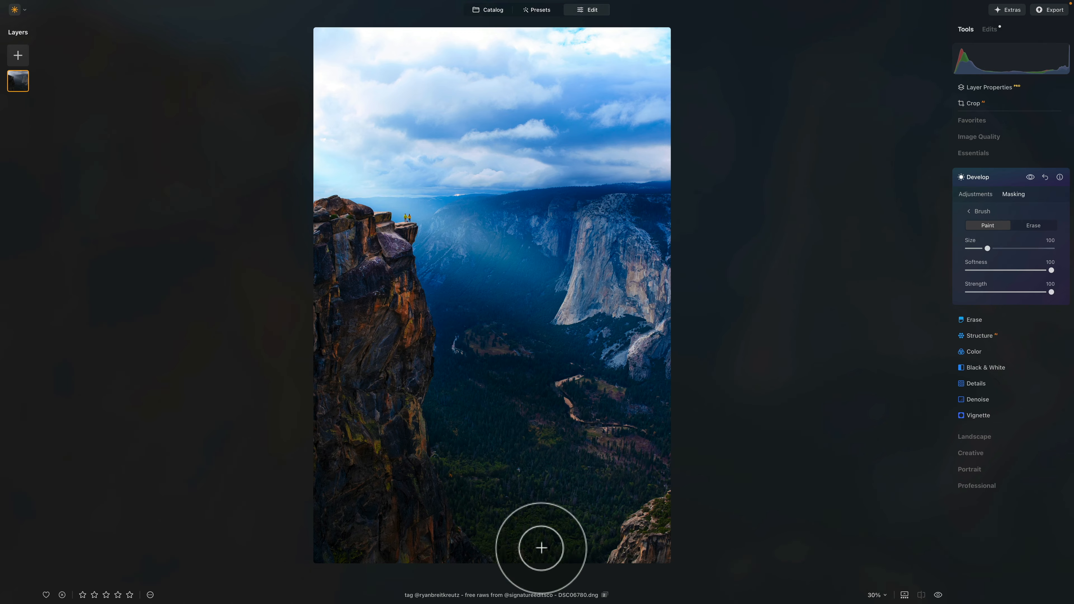
- Enlarge the mask brush to size 172 and reduce its strength to 27
{"action": "key", "text": "bracketright"}
{"action": "key", "text": "bracketright"}
{"action": "key", "text": "bracketright"}
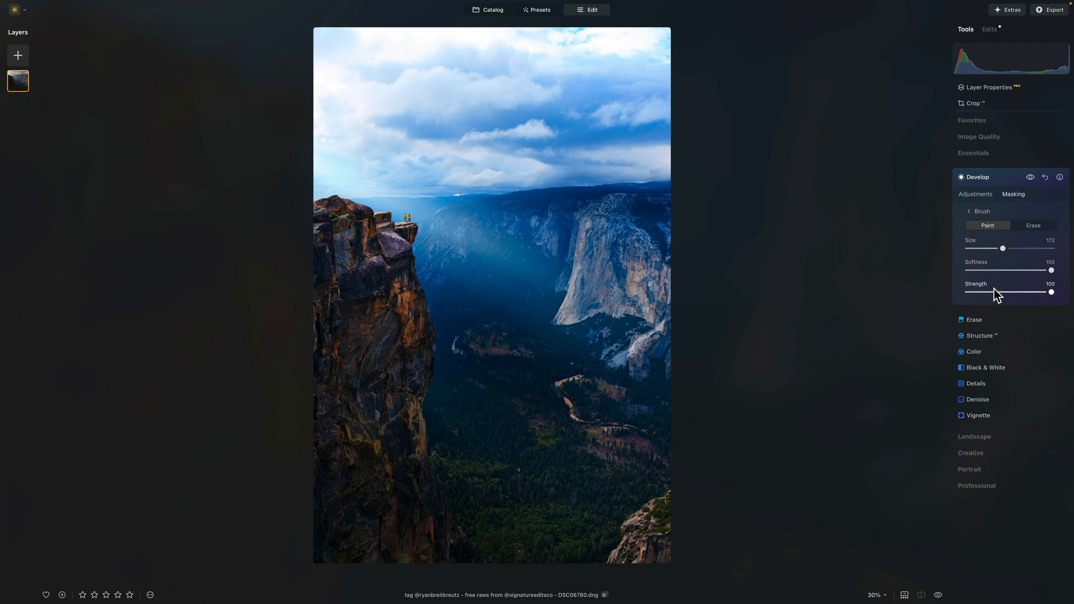
{"action": "left_click_drag", "start_coordinate": [1051, 292], "coordinate": [991, 292]}
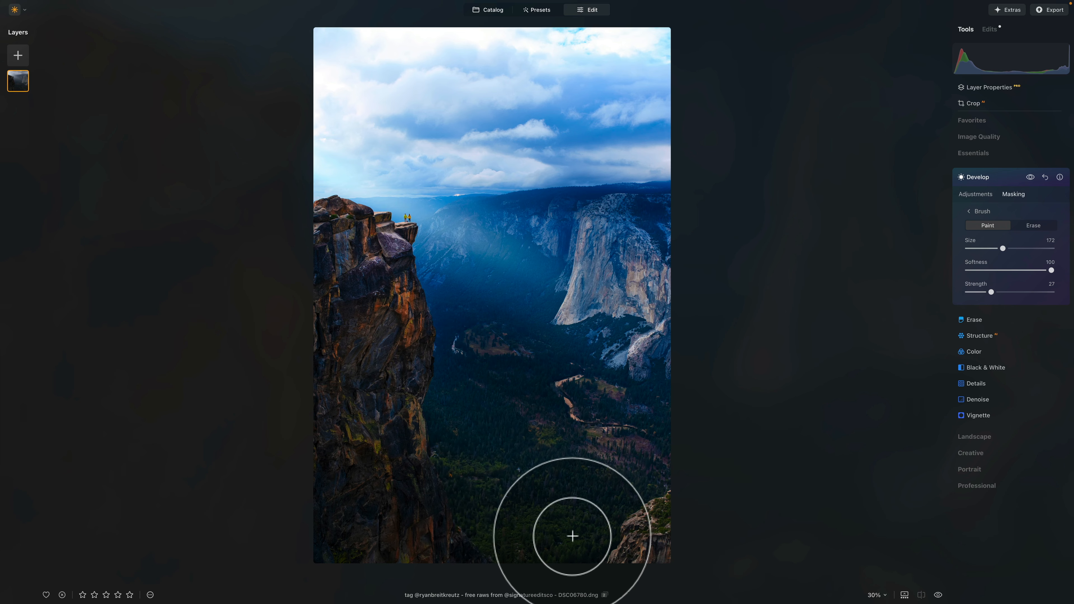
- Paint the brightening mask over the lower forest, the foreground rocks, the near cliff and the large granite face
{"action": "mouse_move", "coordinate": [572, 536]}
{"action": "left_mouse_down"}
{"action": "mouse_move", "coordinate": [496, 533]}
{"action": "mouse_move", "coordinate": [613, 542]}
{"action": "mouse_move", "coordinate": [664, 511]}
{"action": "mouse_move", "coordinate": [642, 556]}
{"action": "mouse_move", "coordinate": [659, 513]}
{"action": "mouse_move", "coordinate": [631, 549]}
{"action": "mouse_move", "coordinate": [642, 520]}
{"action": "mouse_move", "coordinate": [652, 514]}
{"action": "mouse_move", "coordinate": [627, 557]}
{"action": "left_mouse_up"}
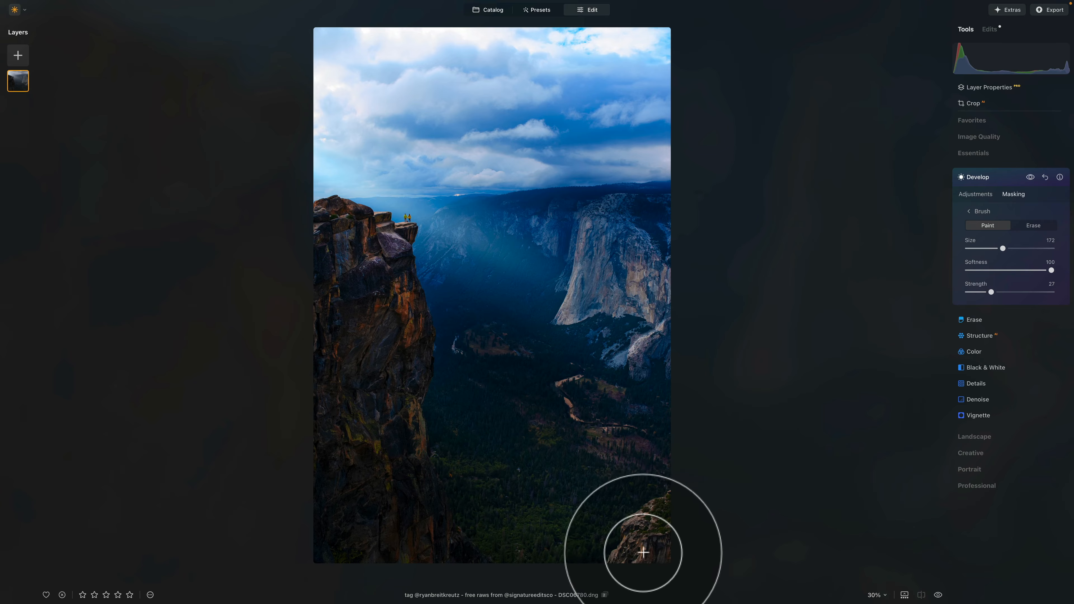
{"action": "mouse_move", "coordinate": [643, 552]}
{"action": "left_mouse_down"}
{"action": "mouse_move", "coordinate": [657, 515]}
{"action": "mouse_move", "coordinate": [633, 566]}
{"action": "left_mouse_up"}
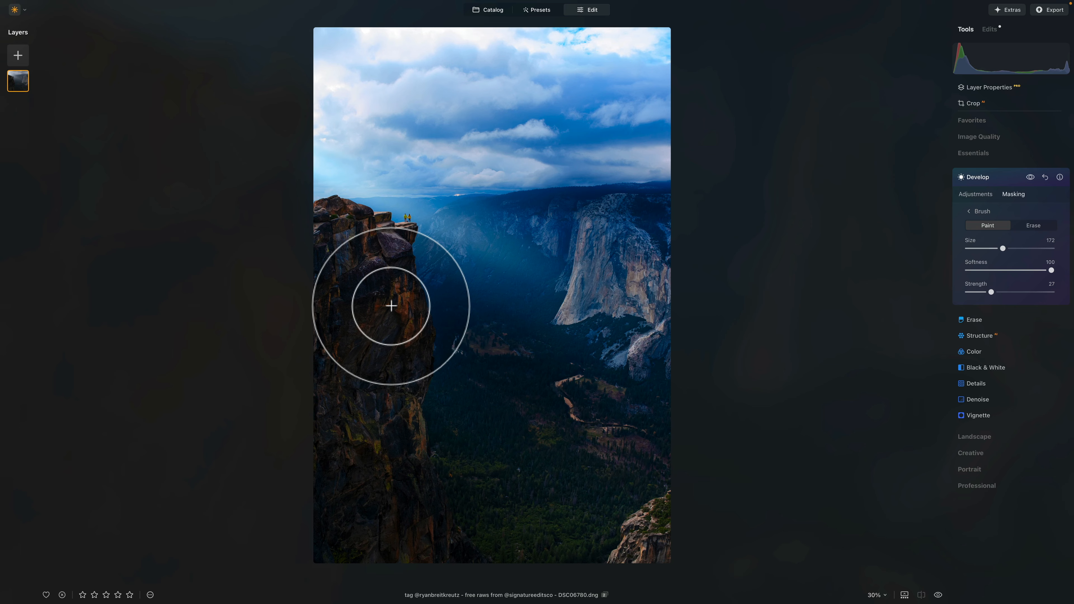
{"action": "mouse_move", "coordinate": [396, 291]}
{"action": "left_mouse_down"}
{"action": "mouse_move", "coordinate": [403, 341]}
{"action": "mouse_move", "coordinate": [402, 280]}
{"action": "mouse_move", "coordinate": [416, 345]}
{"action": "left_mouse_up"}
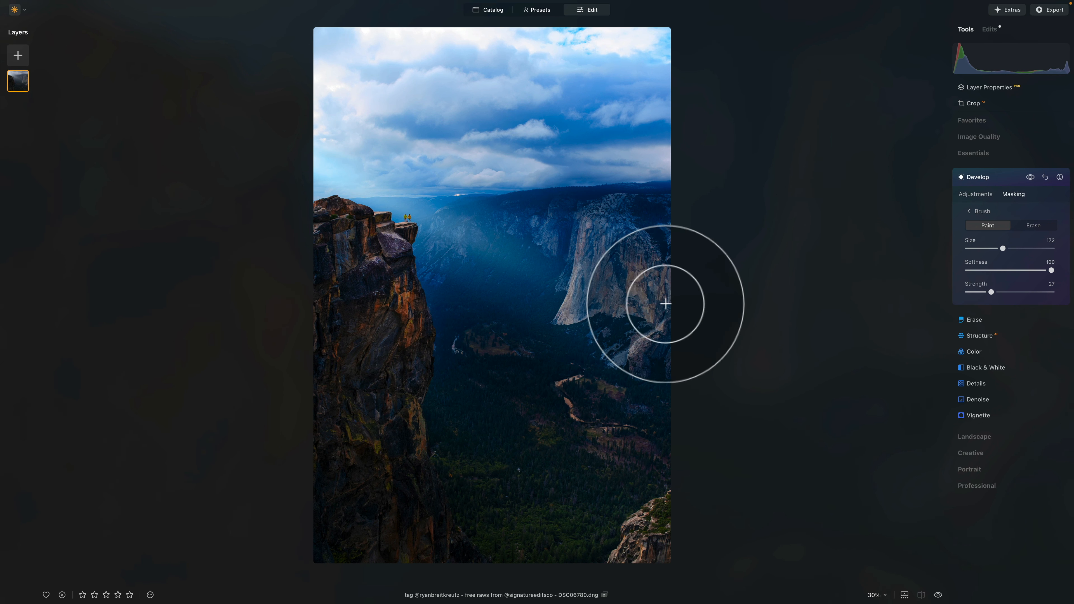
{"action": "left_click_drag", "start_coordinate": [343, 185], "coordinate": [444, 228]}
{"action": "mouse_move", "coordinate": [338, 163]}
{"action": "left_mouse_down"}
{"action": "mouse_move", "coordinate": [507, 272]}
{"action": "mouse_move", "coordinate": [537, 273]}
{"action": "mouse_move", "coordinate": [325, 167]}
{"action": "mouse_move", "coordinate": [533, 283]}
{"action": "mouse_move", "coordinate": [610, 301]}
{"action": "mouse_move", "coordinate": [584, 308]}
{"action": "mouse_move", "coordinate": [601, 289]}
{"action": "mouse_move", "coordinate": [657, 292]}
{"action": "left_mouse_up"}
{"action": "mouse_move", "coordinate": [651, 292]}
{"action": "left_mouse_down"}
{"action": "mouse_move", "coordinate": [602, 284]}
{"action": "mouse_move", "coordinate": [570, 312]}
{"action": "mouse_move", "coordinate": [588, 294]}
{"action": "mouse_move", "coordinate": [662, 294]}
{"action": "mouse_move", "coordinate": [667, 331]}
{"action": "mouse_move", "coordinate": [626, 370]}
{"action": "mouse_move", "coordinate": [643, 345]}
{"action": "mouse_move", "coordinate": [624, 355]}
{"action": "mouse_move", "coordinate": [672, 332]}
{"action": "mouse_move", "coordinate": [642, 290]}
{"action": "mouse_move", "coordinate": [604, 277]}
{"action": "mouse_move", "coordinate": [586, 293]}
{"action": "mouse_move", "coordinate": [597, 258]}
{"action": "mouse_move", "coordinate": [637, 292]}
{"action": "left_mouse_up"}
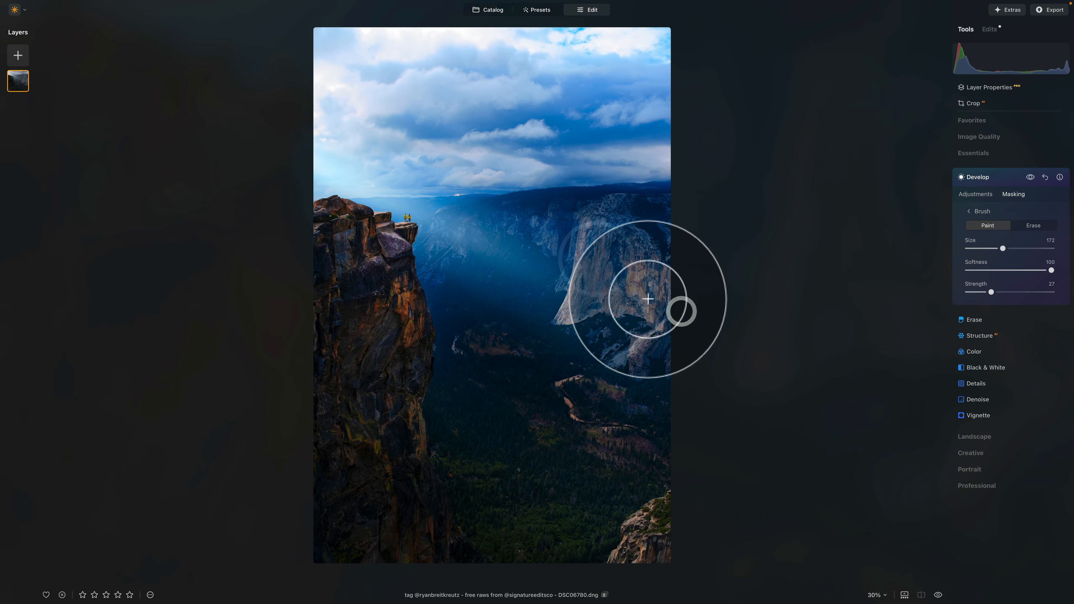
- Paint the brightening mask across the hazy valley behind the cliff, the cliff top, and the clouds in the sky
{"action": "mouse_move", "coordinate": [541, 265]}
{"action": "left_mouse_down"}
{"action": "mouse_move", "coordinate": [430, 211]}
{"action": "mouse_move", "coordinate": [507, 251]}
{"action": "mouse_move", "coordinate": [445, 221]}
{"action": "mouse_move", "coordinate": [482, 253]}
{"action": "left_mouse_up"}
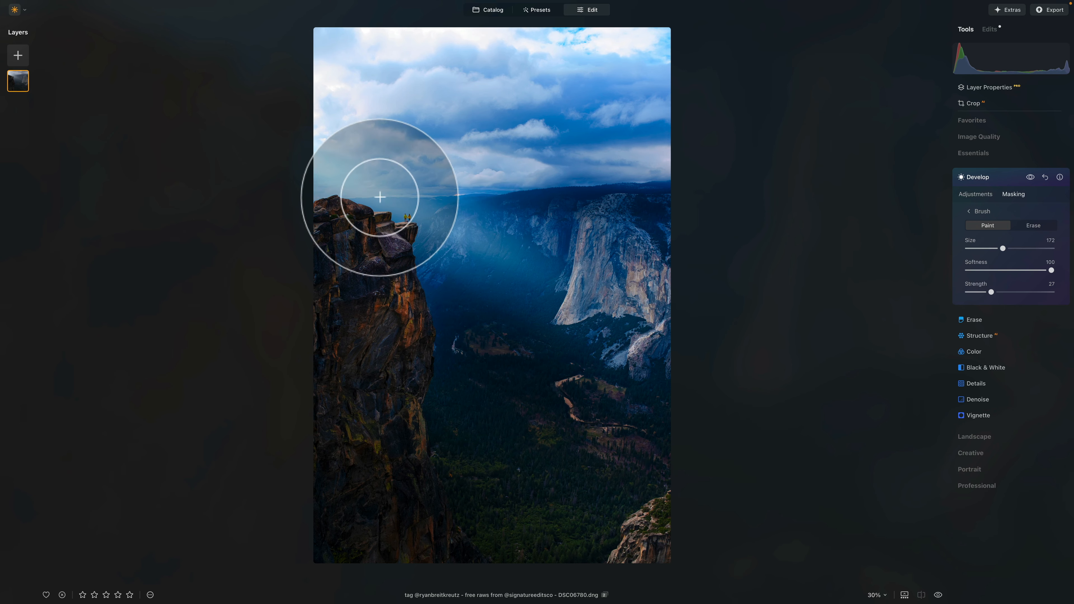
{"action": "left_click_drag", "start_coordinate": [380, 196], "coordinate": [319, 163]}
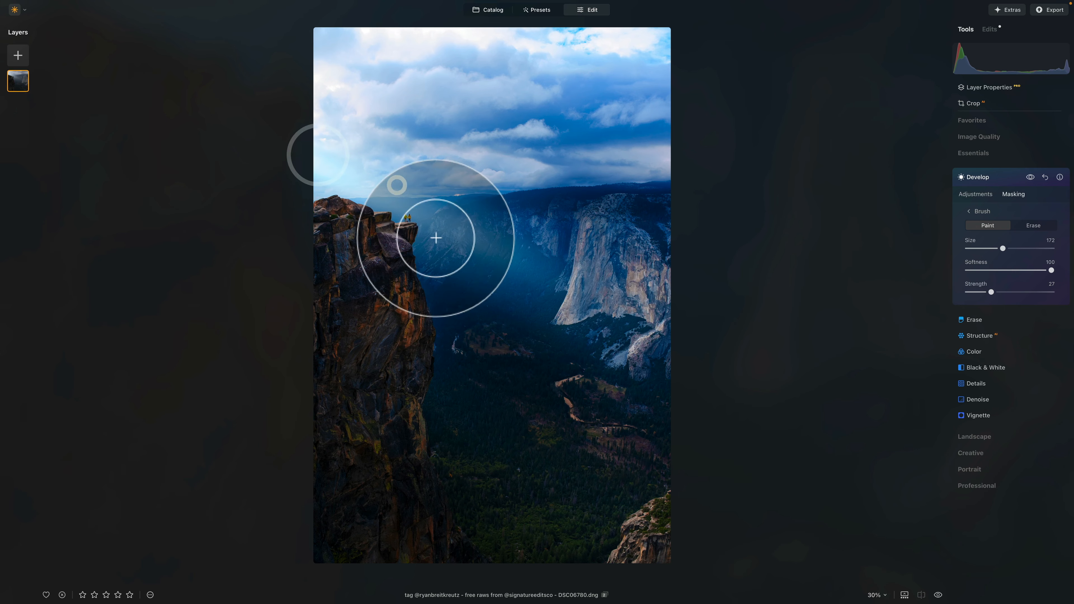
{"action": "mouse_move", "coordinate": [424, 105]}
{"action": "left_mouse_down"}
{"action": "mouse_move", "coordinate": [372, 94]}
{"action": "mouse_move", "coordinate": [535, 91]}
{"action": "mouse_move", "coordinate": [372, 86]}
{"action": "left_mouse_up"}
{"action": "left_click_drag", "start_coordinate": [366, 48], "coordinate": [632, 44]}
{"action": "left_click_drag", "start_coordinate": [655, 47], "coordinate": [527, 47]}
{"action": "mouse_move", "coordinate": [469, 163]}
{"action": "left_mouse_down"}
{"action": "mouse_move", "coordinate": [551, 160]}
{"action": "mouse_move", "coordinate": [523, 137]}
{"action": "mouse_move", "coordinate": [666, 100]}
{"action": "mouse_move", "coordinate": [621, 115]}
{"action": "mouse_move", "coordinate": [652, 122]}
{"action": "left_mouse_up"}
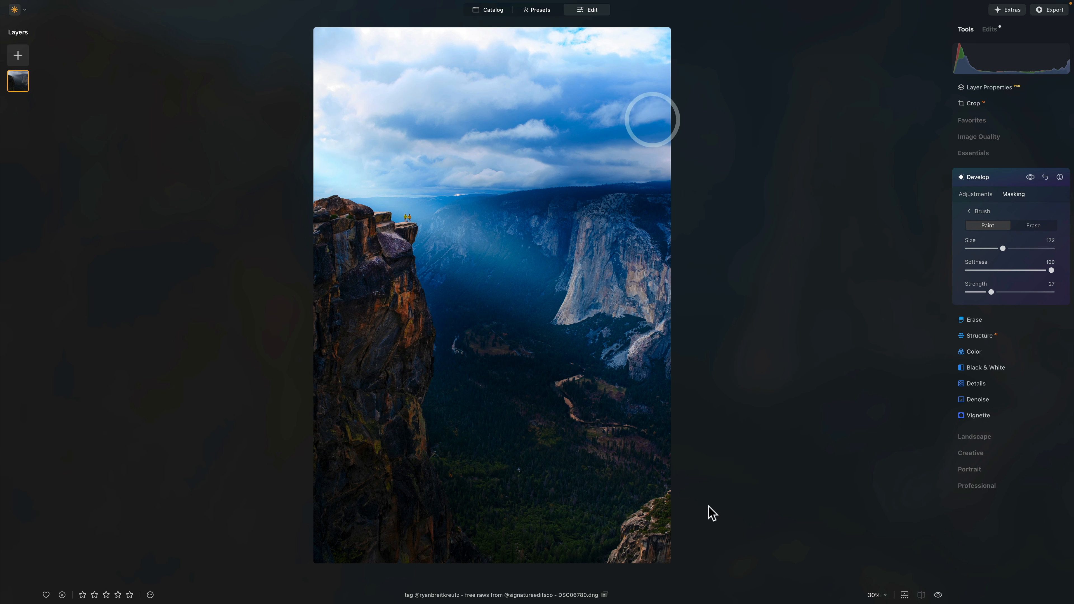
- Compare the photo with and without the brush-masked Develop adjustment by toggling its visibility
{"action": "left_click", "coordinate": [1027, 177]}
{"action": "left_click", "coordinate": [1027, 177]}
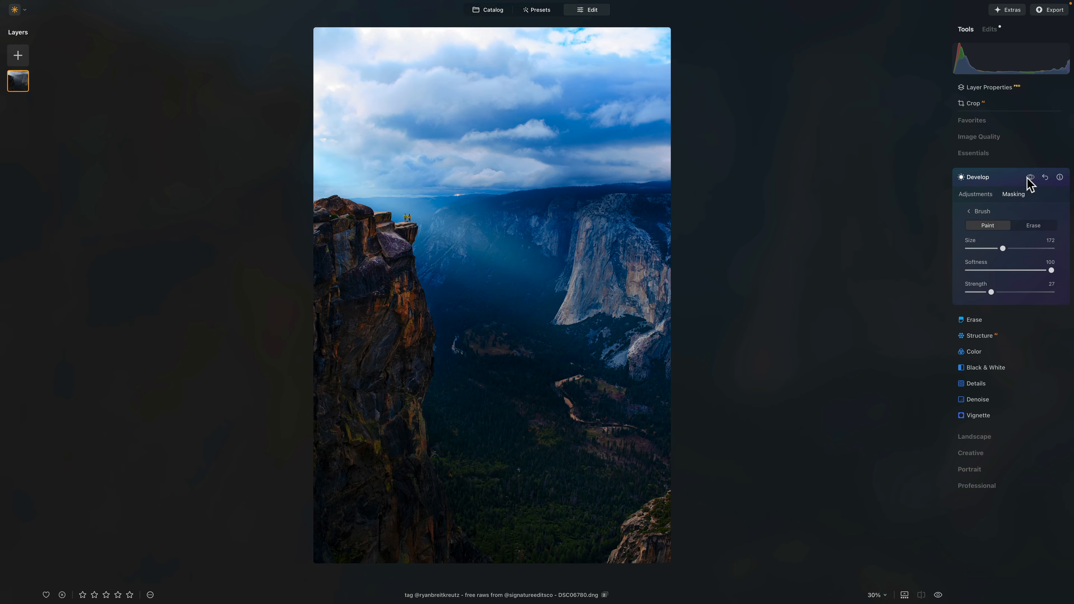
{"action": "left_click", "coordinate": [1029, 178]}
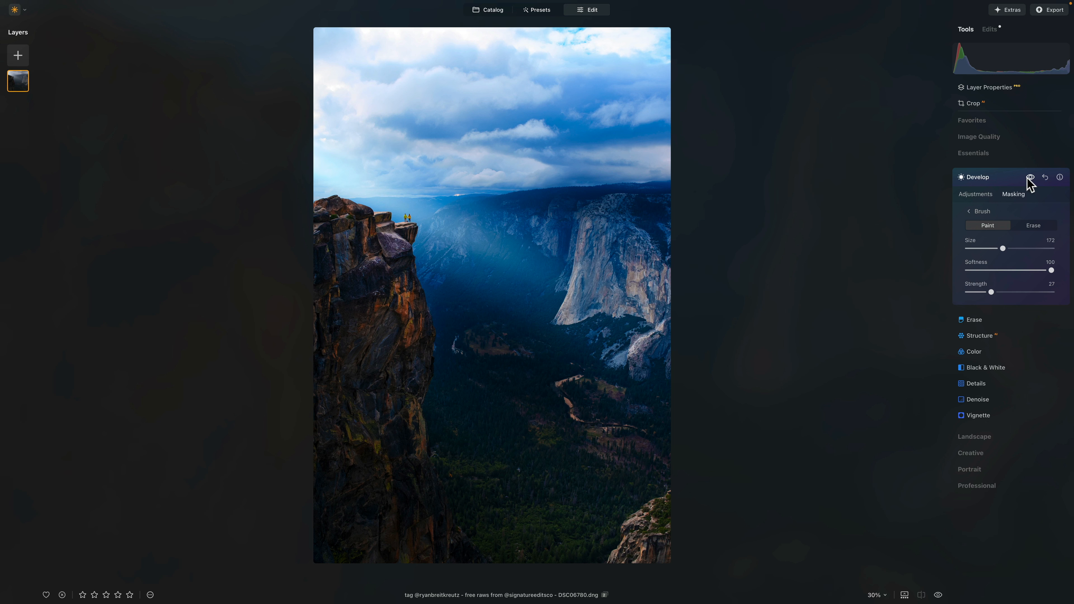
{"action": "left_click", "coordinate": [1029, 178]}
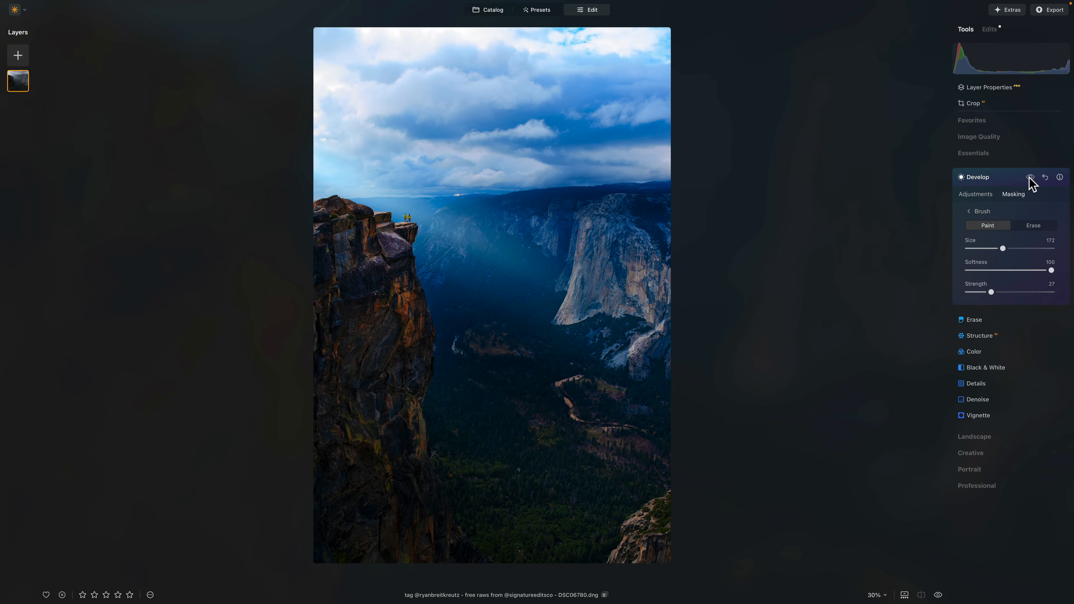
{"action": "left_click", "coordinate": [1029, 178]}
{"action": "left_click", "coordinate": [1028, 179]}
{"action": "left_click", "coordinate": [1029, 179]}
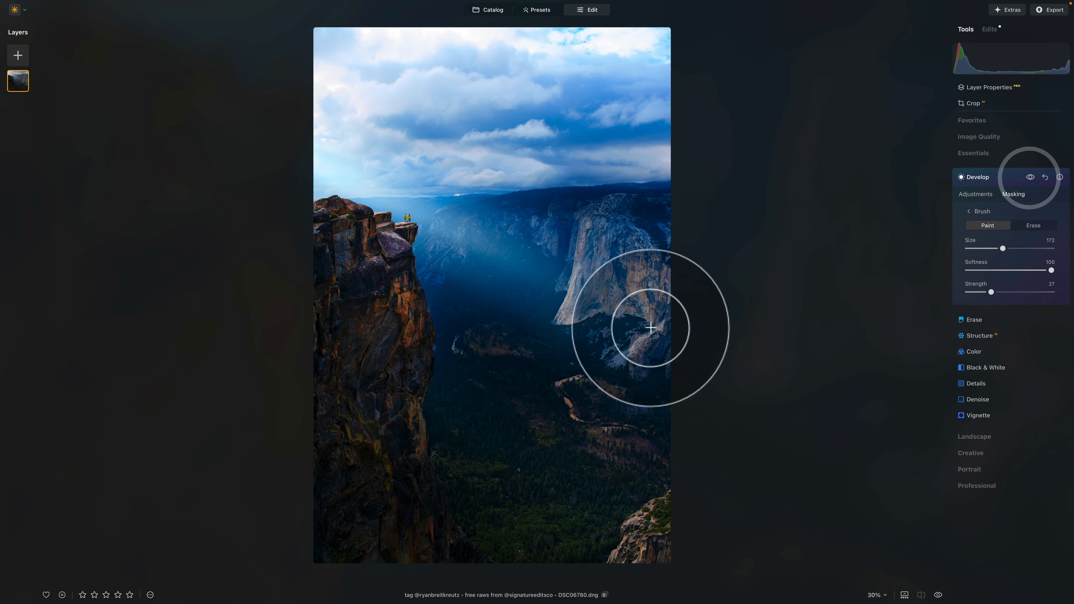
- Paint more of the brightening mask over the granite face, the slope below the winding road, and the top of the near cliff
{"action": "mouse_move", "coordinate": [567, 295]}
{"action": "left_mouse_down"}
{"action": "mouse_move", "coordinate": [358, 183]}
{"action": "mouse_move", "coordinate": [581, 302]}
{"action": "left_mouse_up"}
{"action": "mouse_move", "coordinate": [581, 302]}
{"action": "left_mouse_down"}
{"action": "mouse_move", "coordinate": [372, 197]}
{"action": "mouse_move", "coordinate": [319, 152]}
{"action": "mouse_move", "coordinate": [528, 275]}
{"action": "mouse_move", "coordinate": [599, 302]}
{"action": "left_mouse_up"}
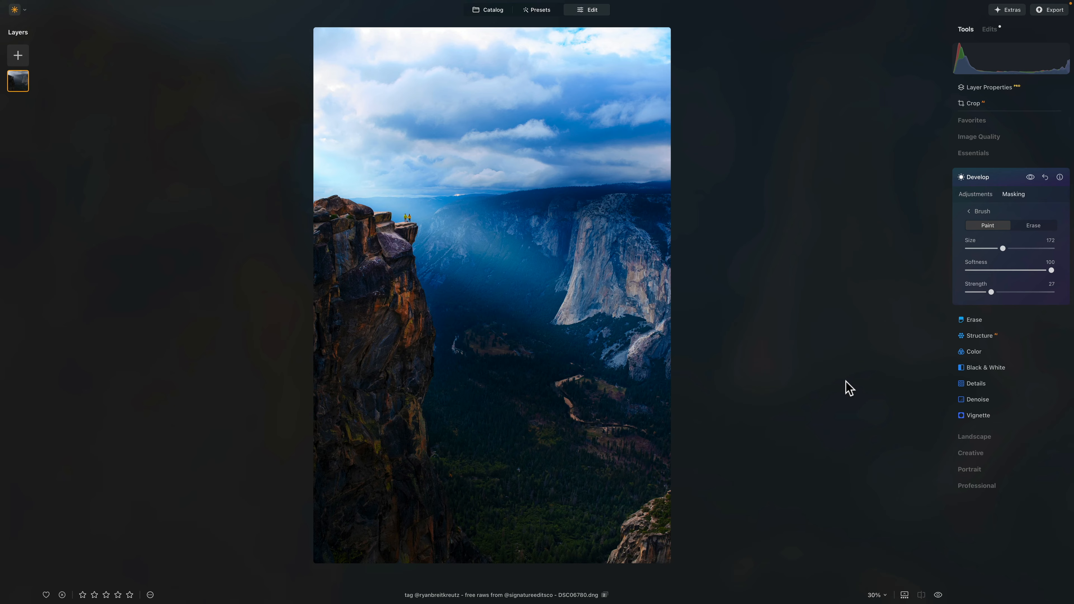
{"action": "mouse_move", "coordinate": [614, 453]}
{"action": "left_mouse_down"}
{"action": "mouse_move", "coordinate": [589, 452]}
{"action": "mouse_move", "coordinate": [627, 455]}
{"action": "mouse_move", "coordinate": [588, 428]}
{"action": "mouse_move", "coordinate": [646, 461]}
{"action": "left_mouse_up"}
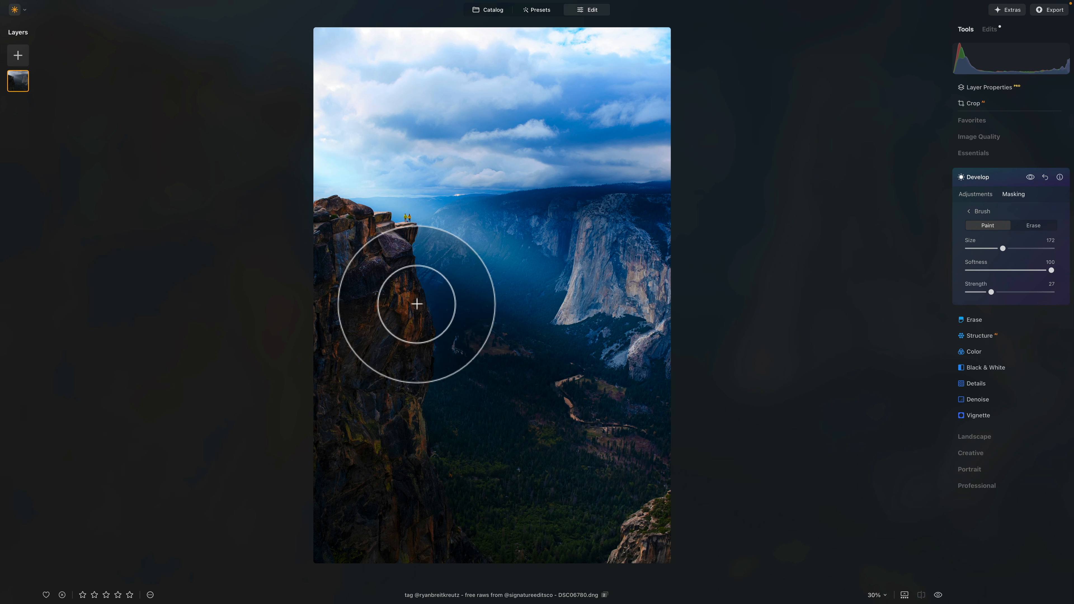
{"action": "mouse_move", "coordinate": [343, 202]}
{"action": "left_mouse_down"}
{"action": "mouse_move", "coordinate": [399, 249]}
{"action": "mouse_move", "coordinate": [407, 231]}
{"action": "mouse_move", "coordinate": [394, 216]}
{"action": "mouse_move", "coordinate": [410, 223]}
{"action": "left_mouse_up"}
{"action": "mouse_move", "coordinate": [410, 223]}
{"action": "left_mouse_down"}
{"action": "mouse_move", "coordinate": [402, 253]}
{"action": "mouse_move", "coordinate": [402, 216]}
{"action": "mouse_move", "coordinate": [403, 235]}
{"action": "left_mouse_up"}
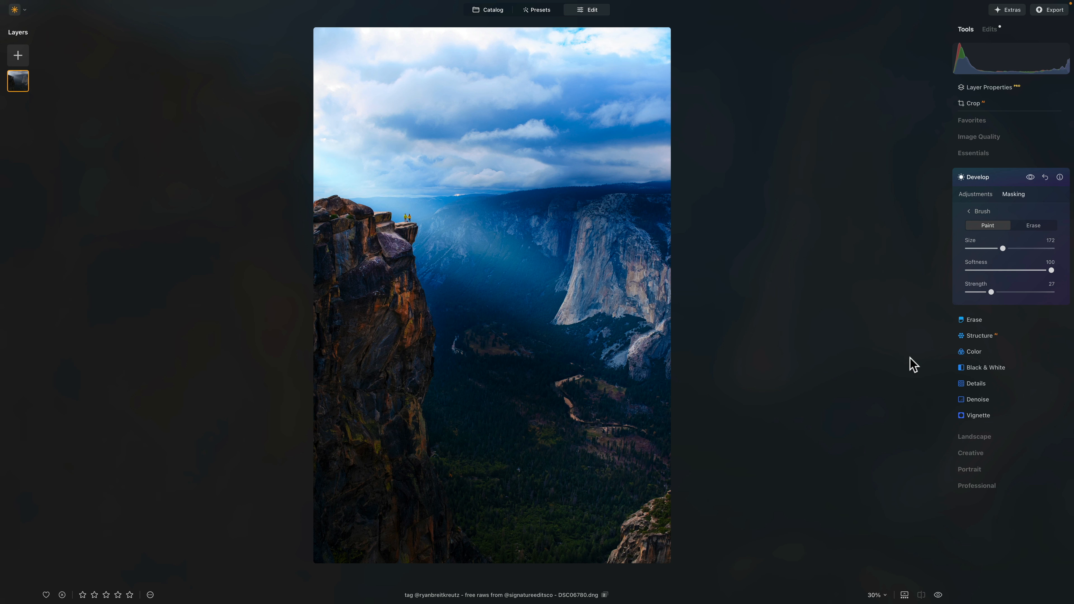
- Toggle the Develop adjustment's preview repeatedly to check the newly painted highlights against the unadjusted photo
{"action": "left_click", "coordinate": [1031, 177]}
{"action": "left_click", "coordinate": [1030, 177]}
{"action": "left_click", "coordinate": [1030, 177]}
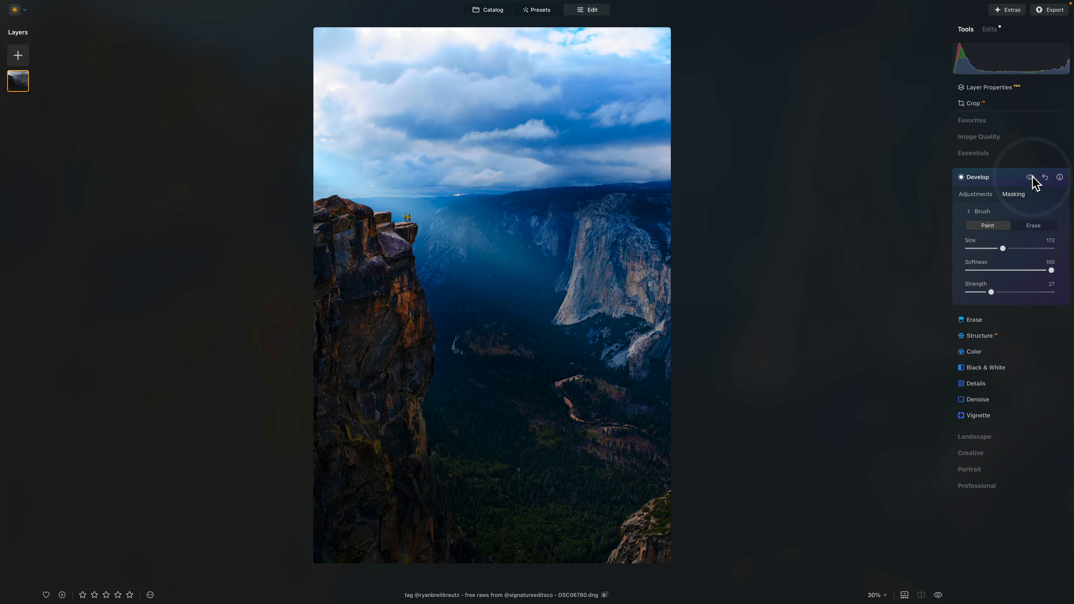
{"action": "left_click", "coordinate": [1031, 177]}
{"action": "left_click", "coordinate": [1030, 177]}
{"action": "left_click", "coordinate": [1030, 177]}
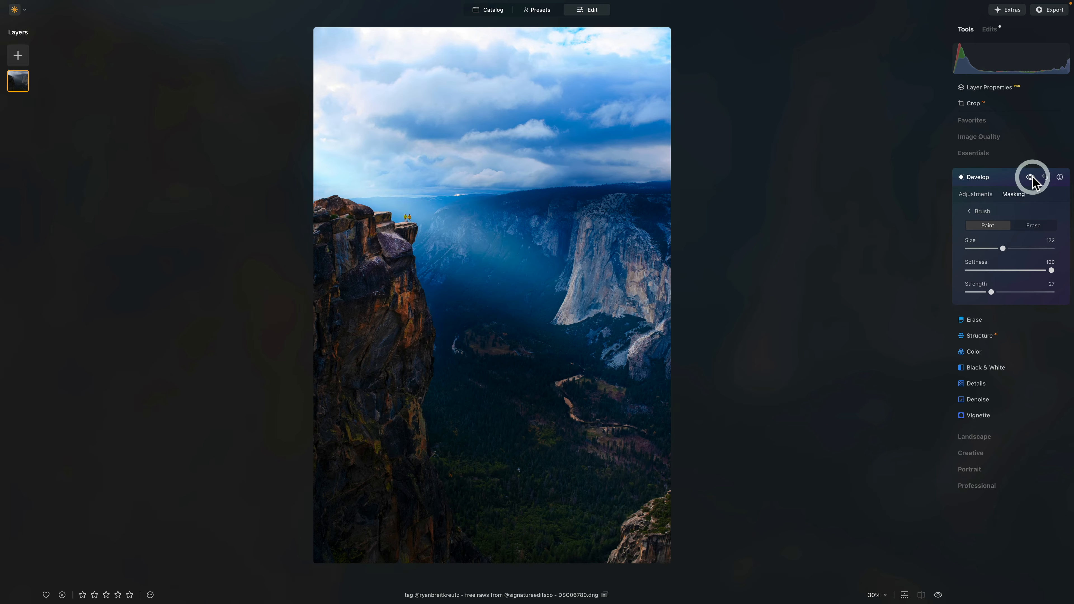
{"action": "left_click", "coordinate": [1031, 177]}
{"action": "left_click", "coordinate": [1030, 176]}
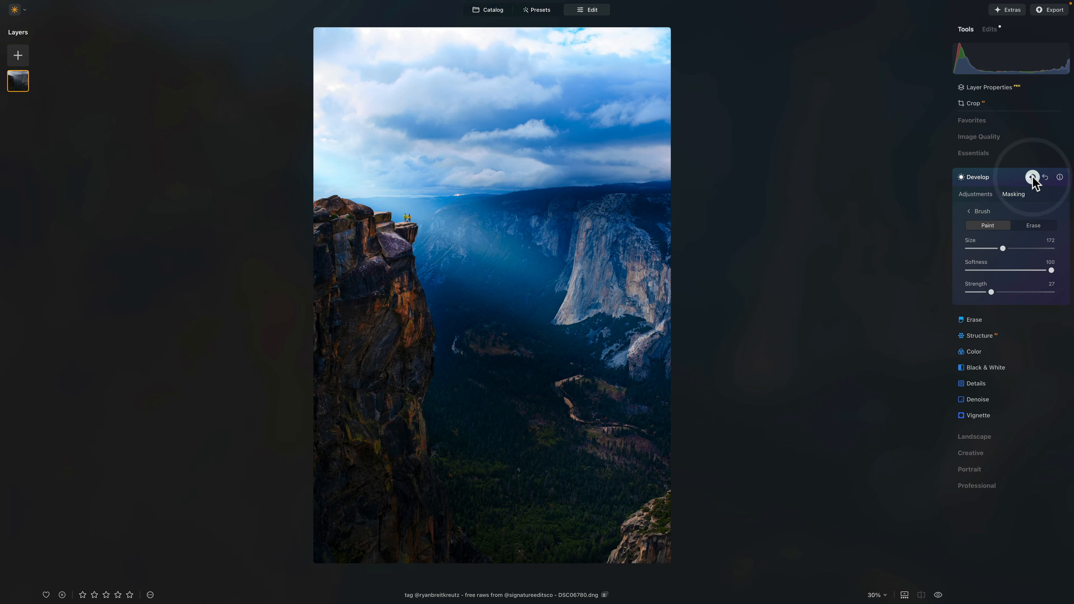
- Set the brush-masked Develop Exposure to about 0.62 and close the tool
{"action": "left_click", "coordinate": [984, 193]}
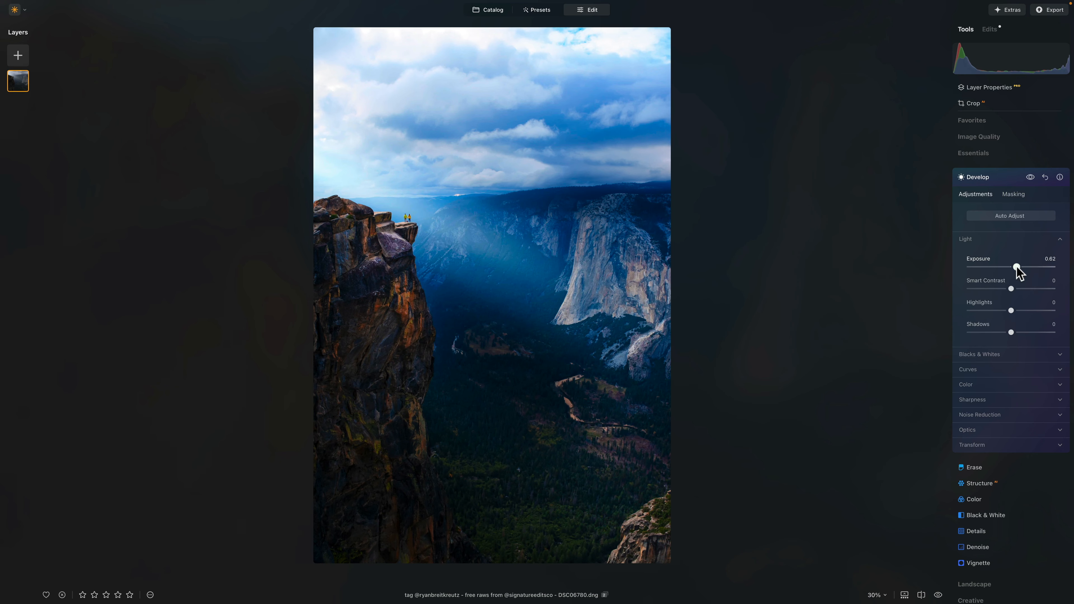
{"action": "left_click", "coordinate": [1017, 269]}
{"action": "left_click", "coordinate": [992, 180]}
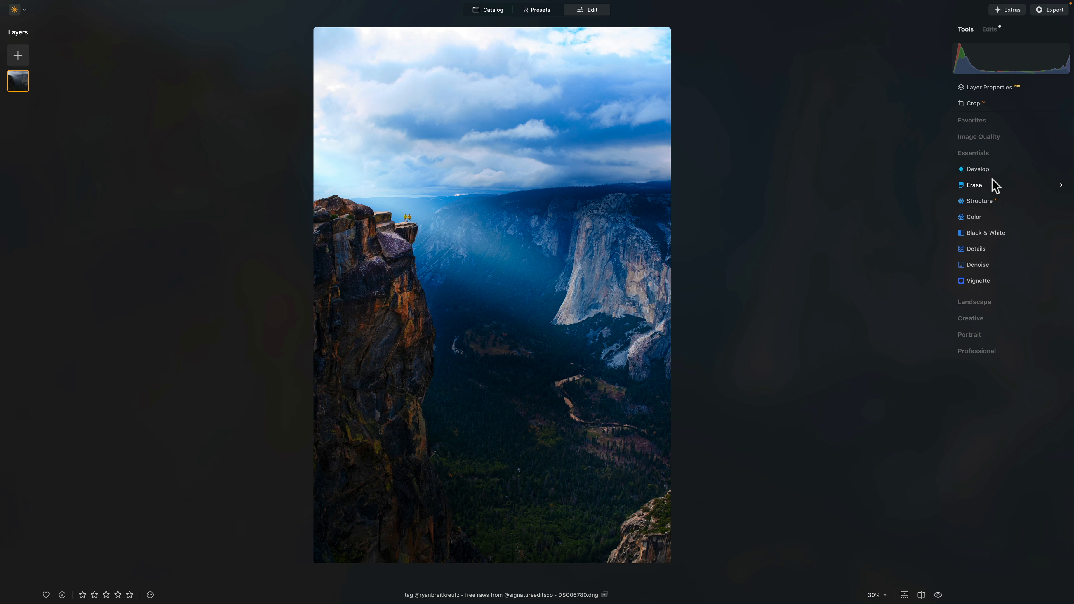
- Collapse the Essentials tools and compare the fully edited photo with the original raw image
{"action": "left_click", "coordinate": [985, 154]}
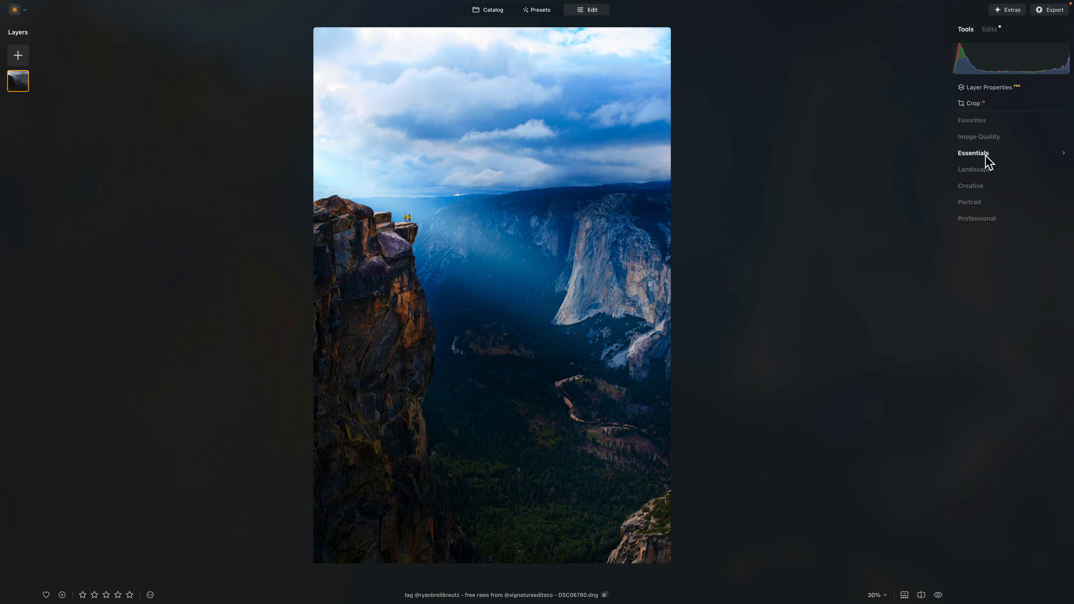
{"action": "key", "text": "backslash"}
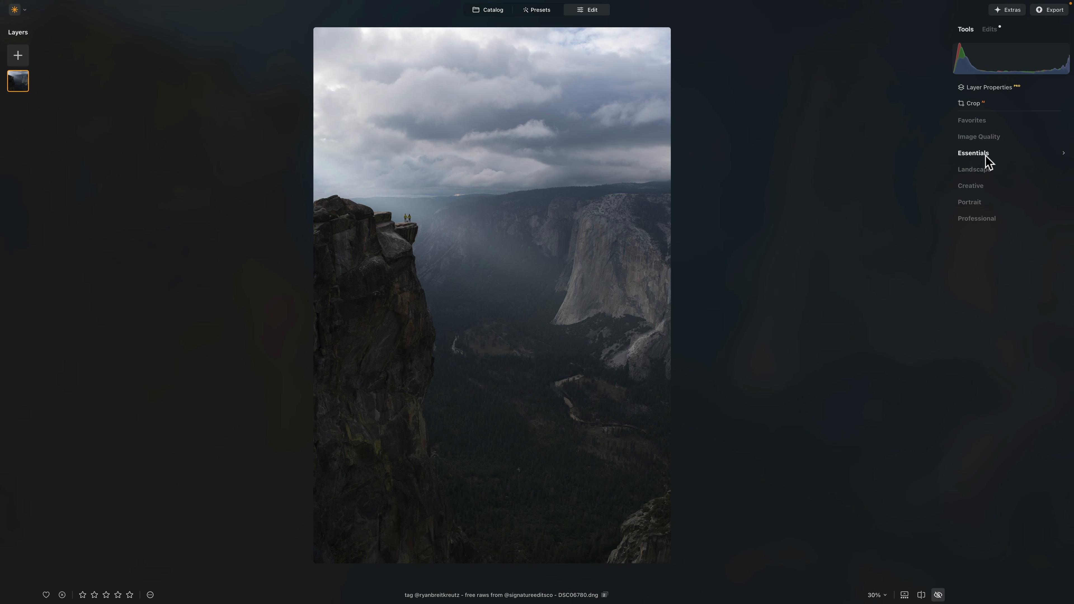
{"action": "key", "text": "backslash"}
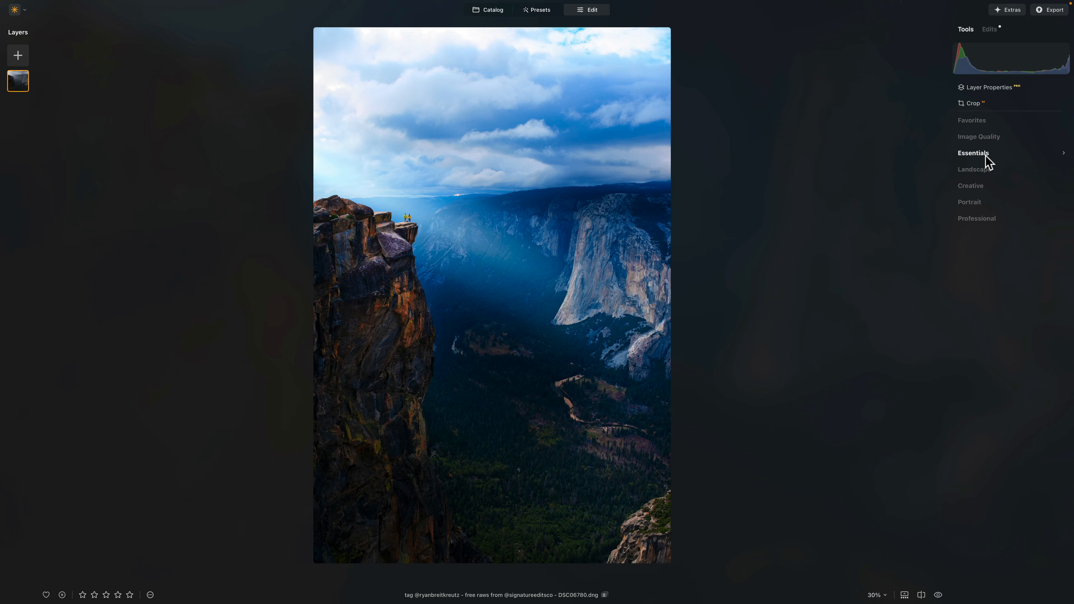
- Apply the creative Mystical effect to the photo with an Amount of 32
{"action": "left_click", "coordinate": [979, 186]}
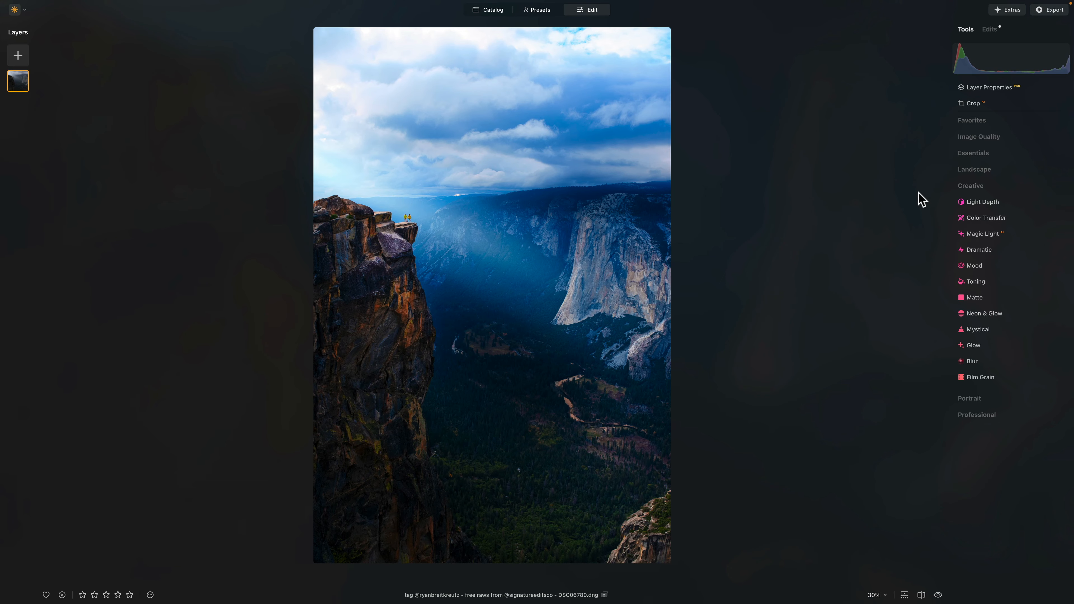
{"action": "left_click", "coordinate": [983, 332]}
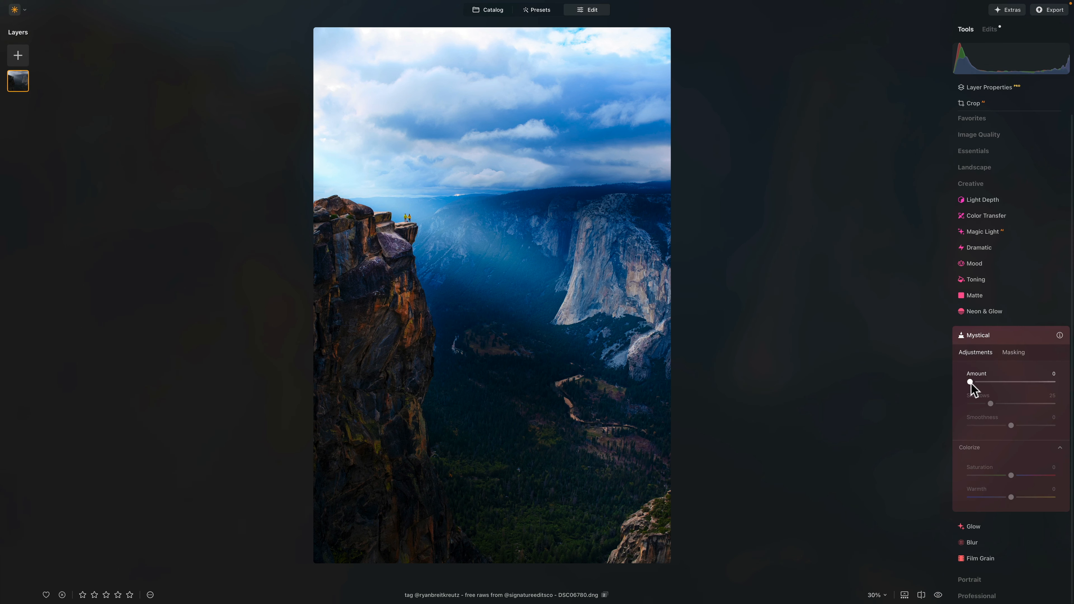
{"action": "left_click", "coordinate": [970, 382]}
{"action": "left_click_drag", "start_coordinate": [974, 382], "coordinate": [998, 382]}
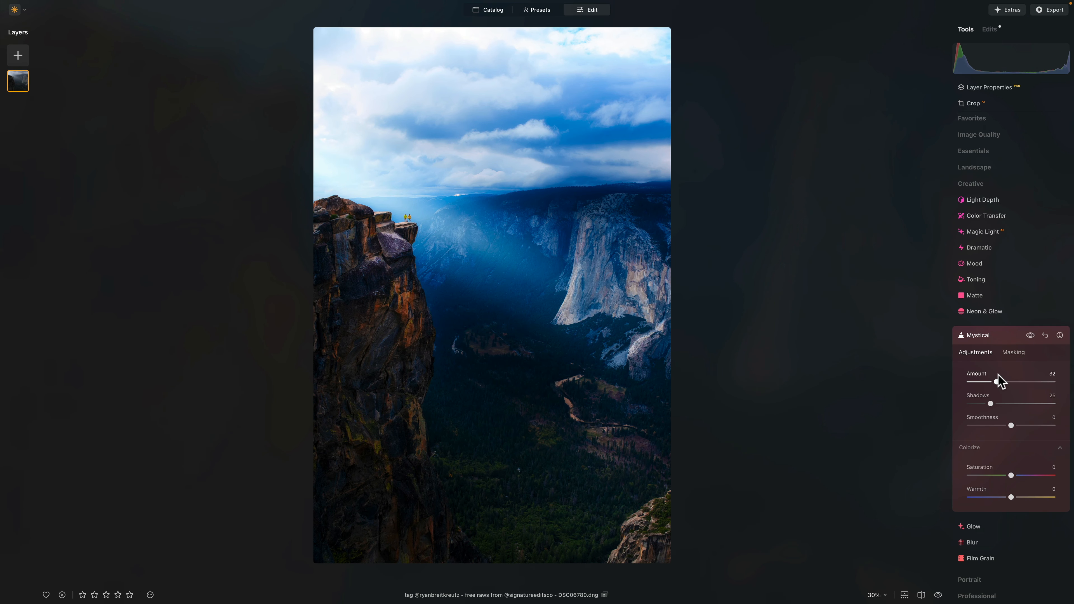
{"action": "scroll", "coordinate": [465, 302], "scroll_direction": "up", "scroll_amount": 1}
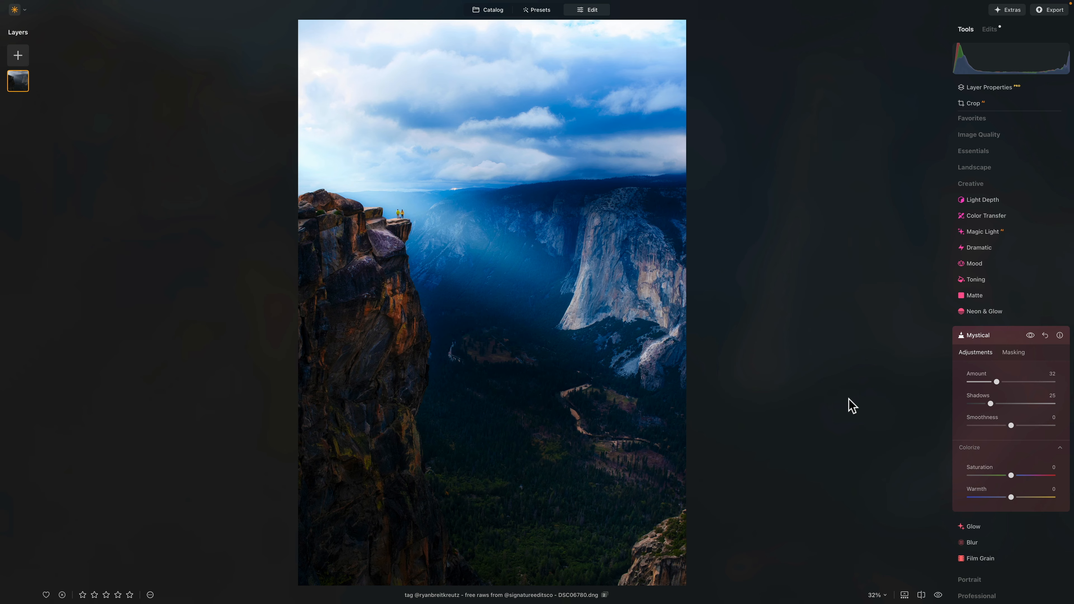
- Compare the photo with and without Mystical, and try stronger settings of Shadows 61 and Amount 54
{"action": "left_click", "coordinate": [1030, 335]}
{"action": "left_click", "coordinate": [1030, 335]}
{"action": "left_click_drag", "start_coordinate": [990, 404], "coordinate": [1020, 404]}
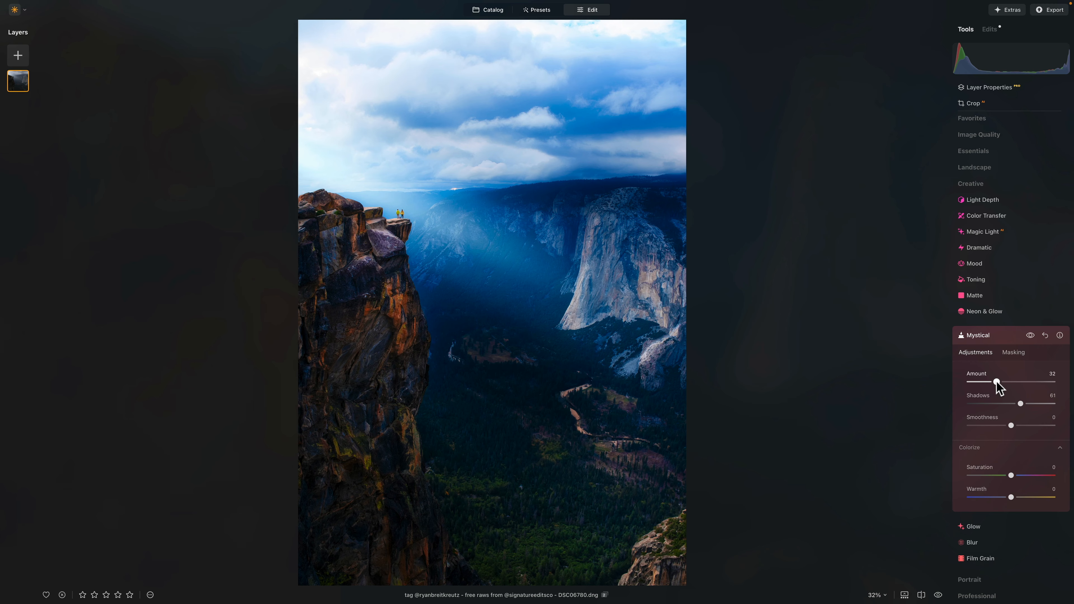
{"action": "left_click_drag", "start_coordinate": [998, 384], "coordinate": [1015, 383]}
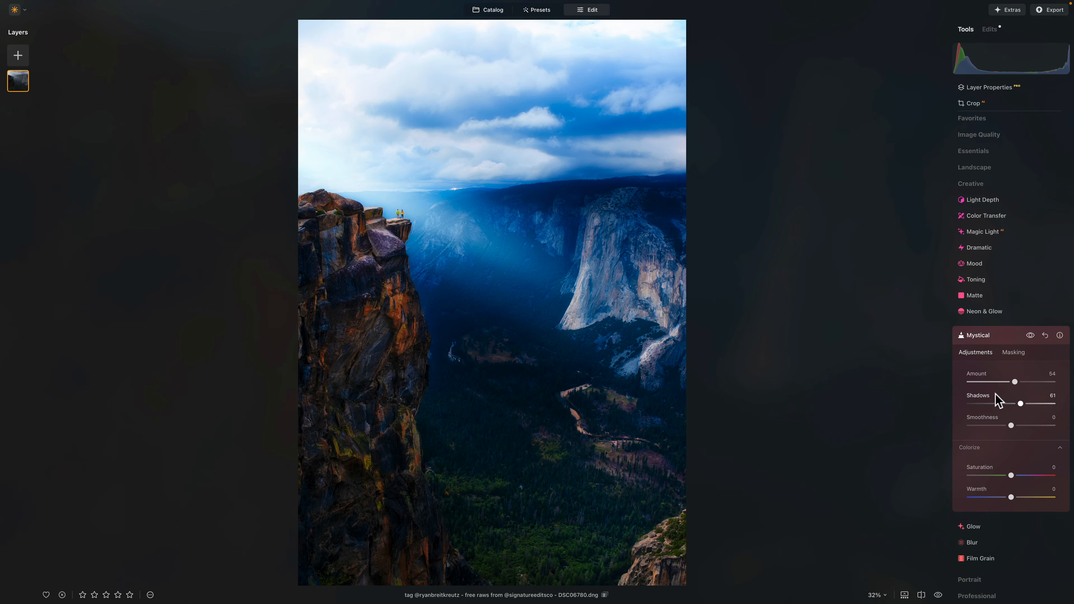
- Set Mystical's Amount to 32 and Shadows to 29, and colorize it with Warmth -19 and Saturation 4
{"action": "left_click_drag", "start_coordinate": [1011, 382], "coordinate": [993, 404]}
{"action": "left_click", "coordinate": [997, 404]}
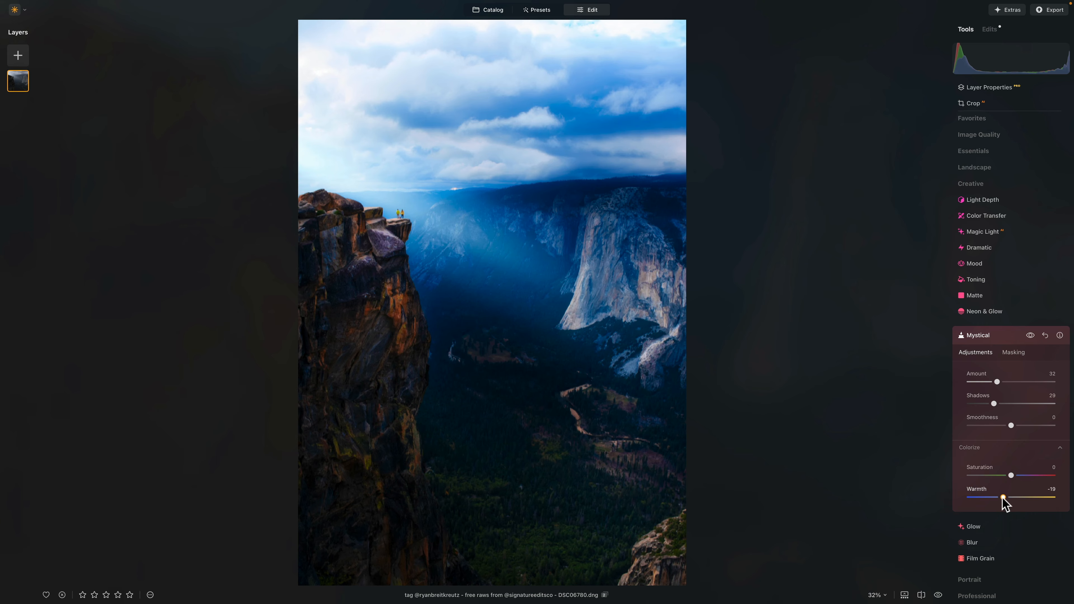
{"action": "left_click_drag", "start_coordinate": [1003, 497], "coordinate": [1002, 498]}
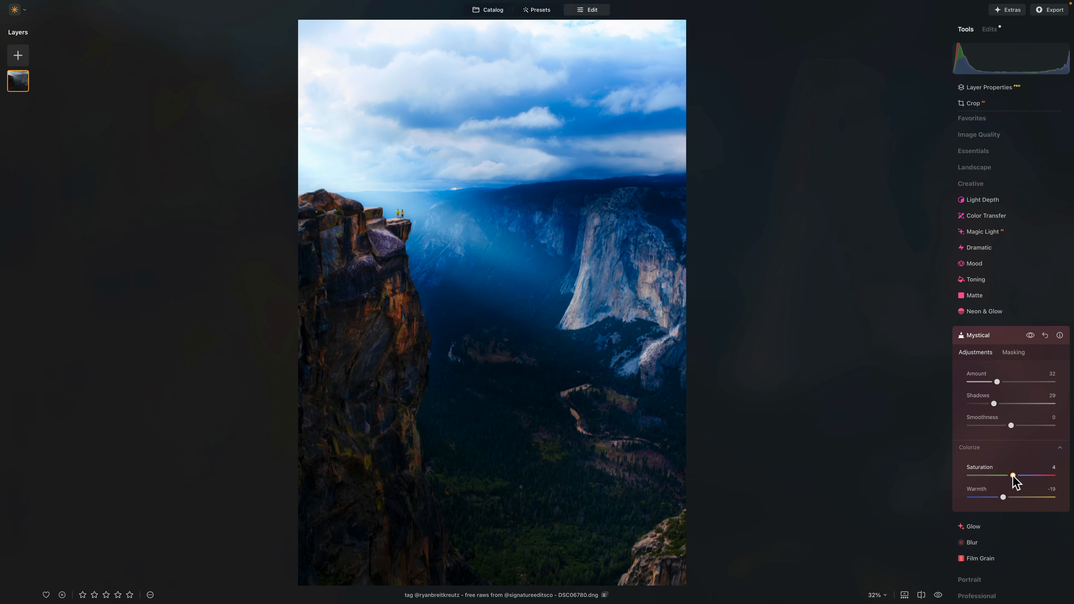
{"action": "left_click_drag", "start_coordinate": [1013, 476], "coordinate": [1012, 476]}
- Toggle the Mystical effect's preview repeatedly to judge its impact on the photo, and close the tool
{"action": "left_click", "coordinate": [1029, 335]}
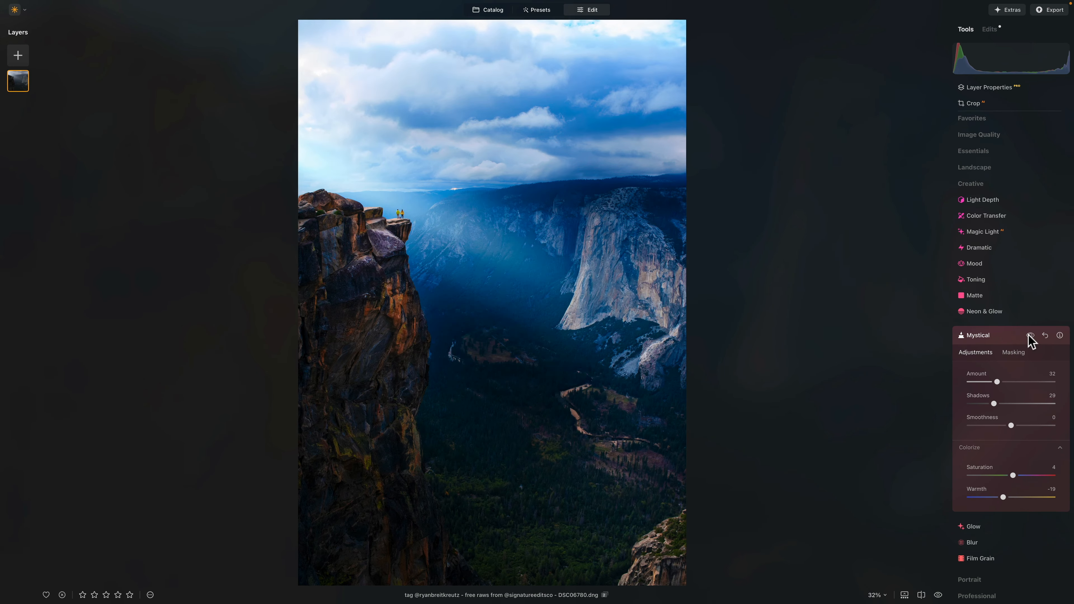
{"action": "left_click", "coordinate": [1030, 335]}
{"action": "left_click", "coordinate": [1030, 335]}
{"action": "left_click", "coordinate": [1030, 335]}
{"action": "left_click", "coordinate": [1030, 335]}
{"action": "left_click", "coordinate": [1030, 335]}
{"action": "left_click", "coordinate": [1030, 335]}
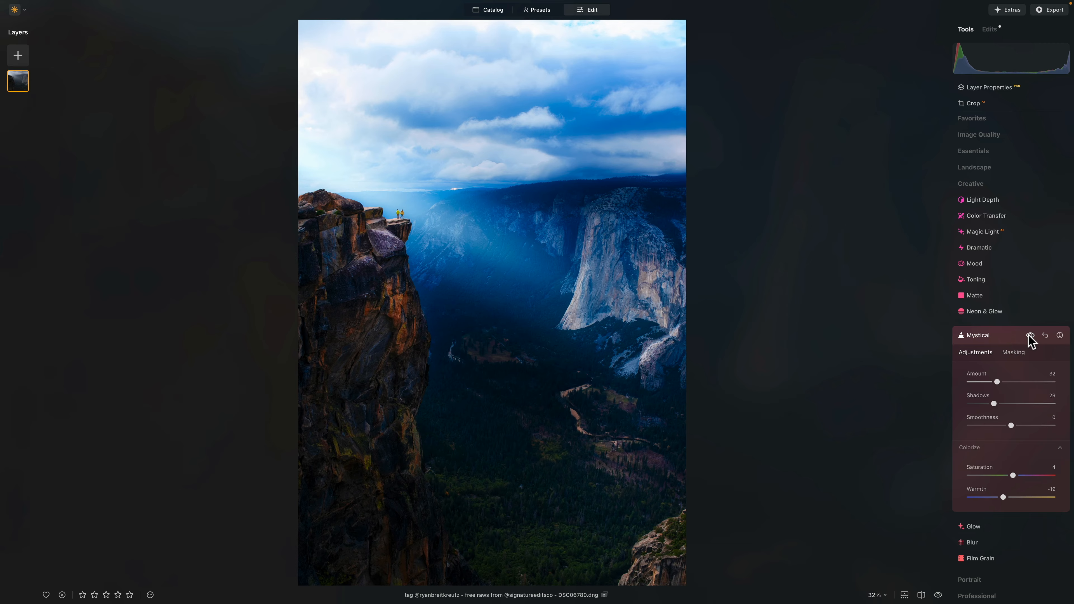
{"action": "left_click", "coordinate": [978, 336]}
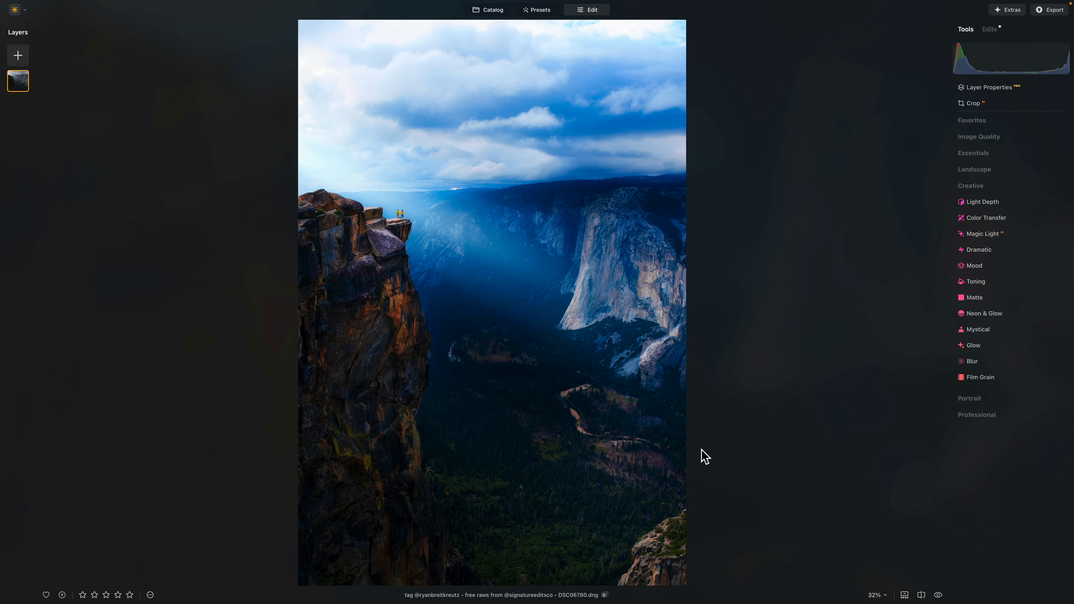
- Compare the edited photo with the original raw image and collapse the Creative tools
{"action": "key", "text": "backslash"}
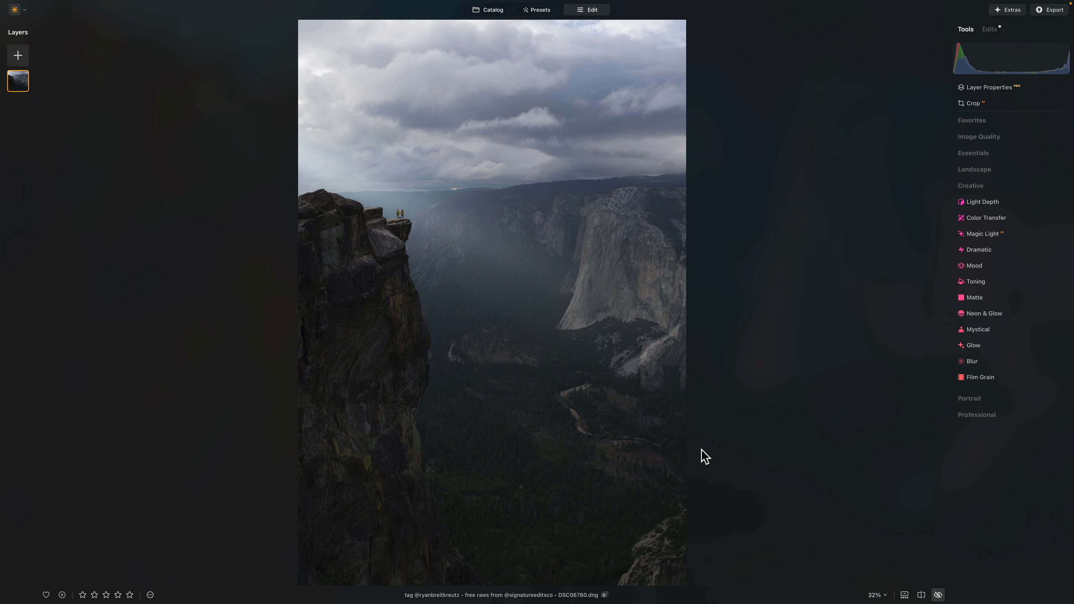
{"action": "key", "text": "backslash"}
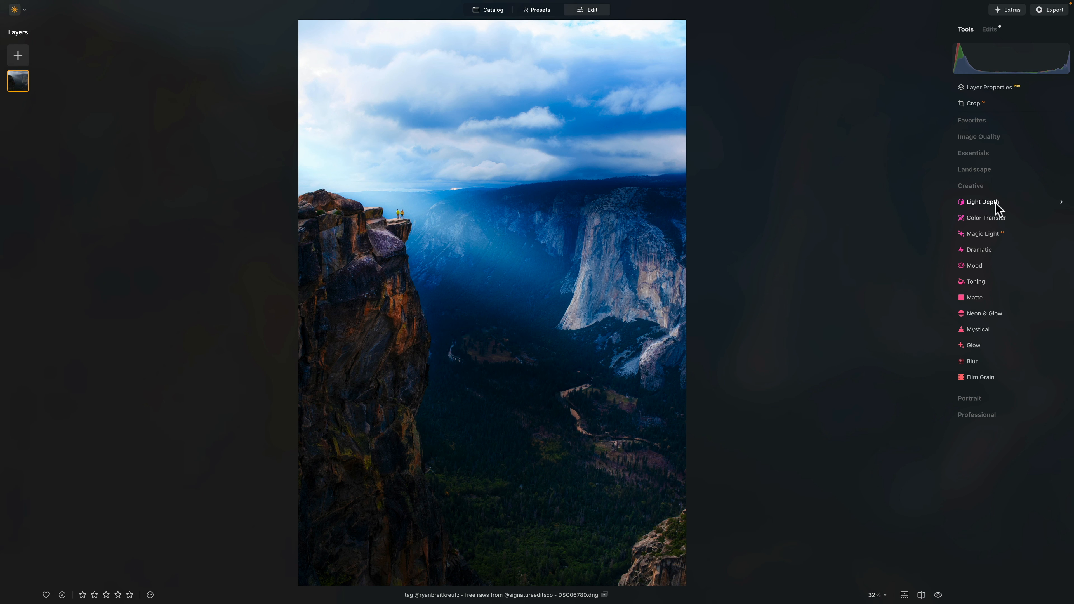
{"action": "left_click", "coordinate": [976, 185]}
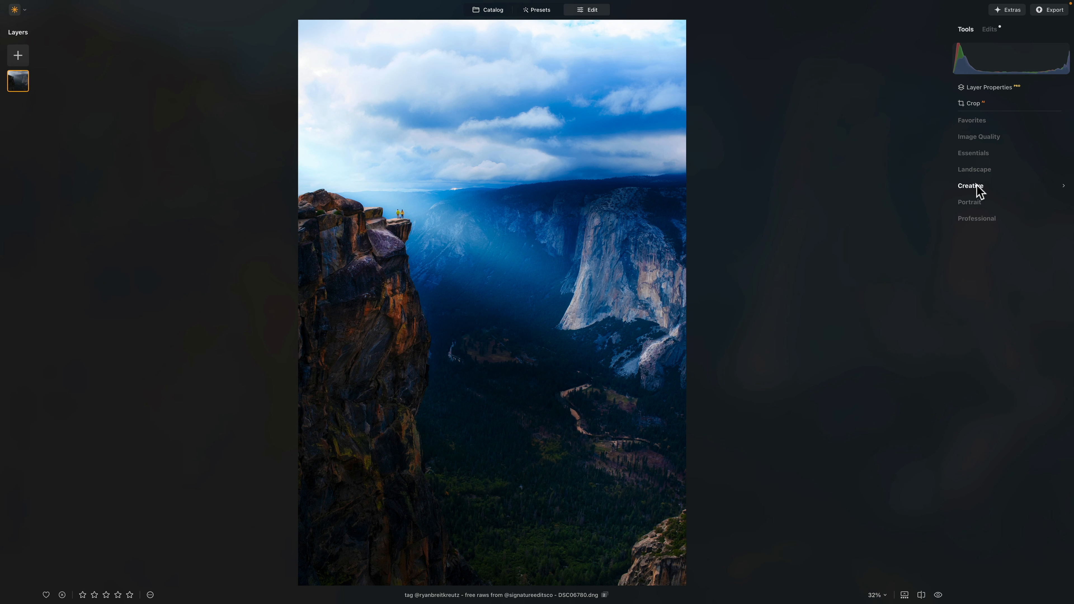
- Darken a new Develop adjustment to Exposure -2.47 and draw a circular radial gradient mask over the valley haze beside the cliff edge
{"action": "left_click", "coordinate": [976, 154]}
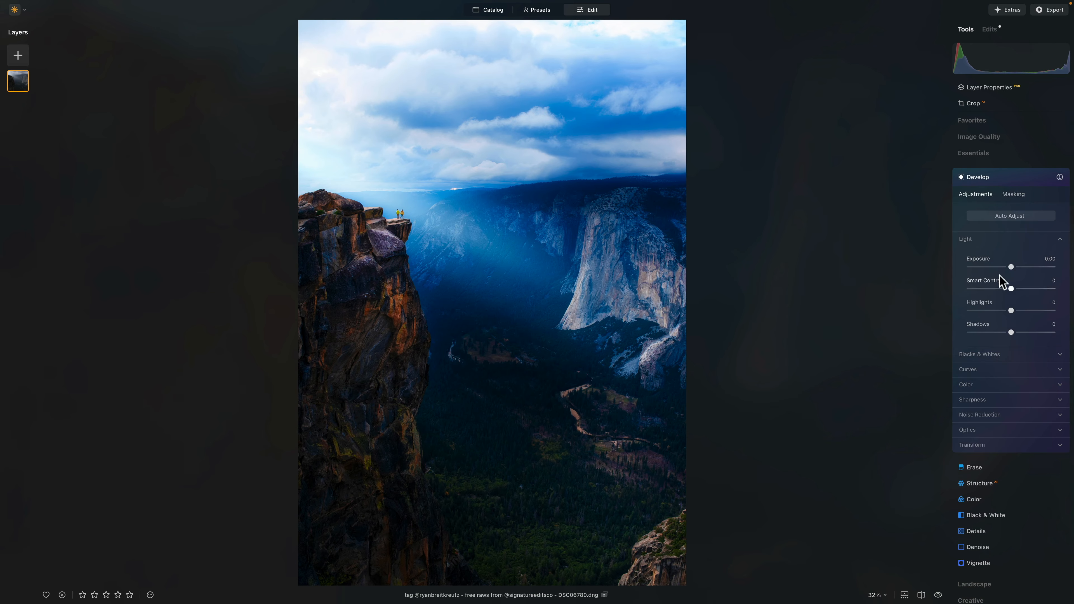
{"action": "left_click_drag", "start_coordinate": [1010, 267], "coordinate": [989, 268]}
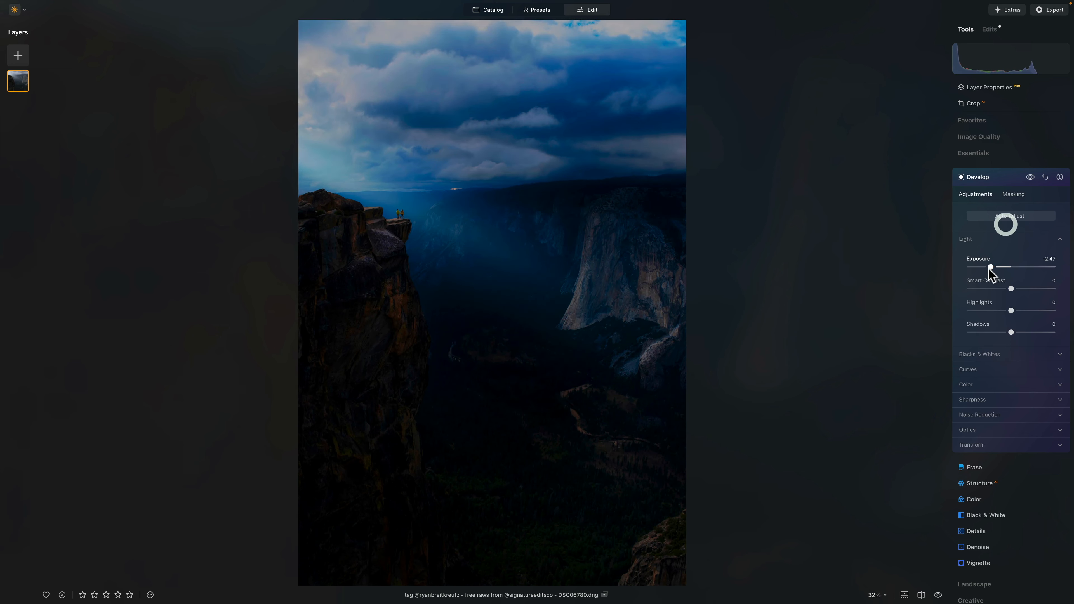
{"action": "left_click", "coordinate": [1012, 195]}
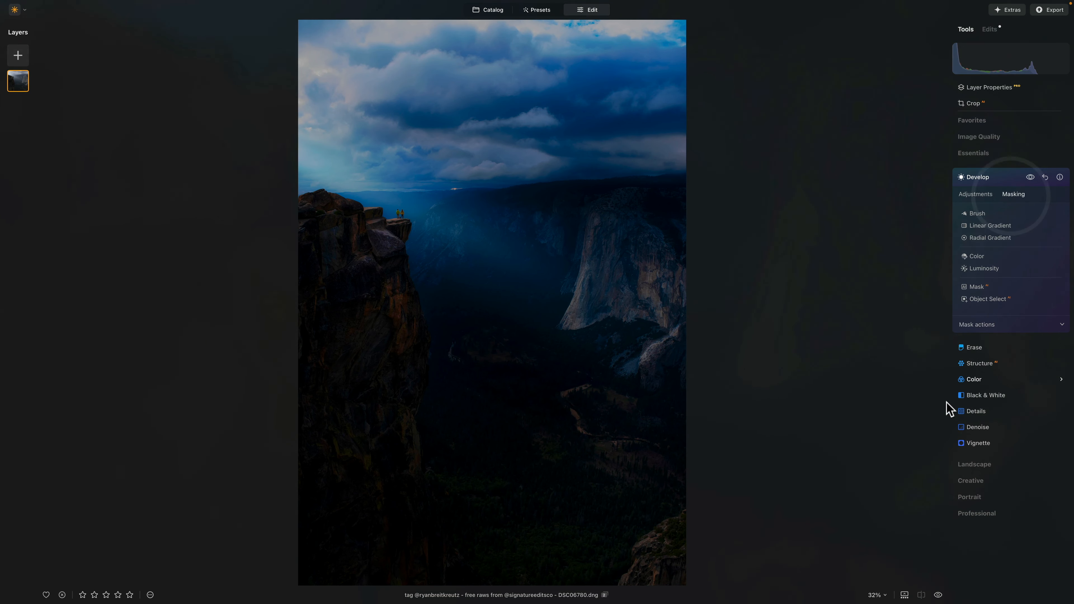
{"action": "left_click", "coordinate": [980, 237]}
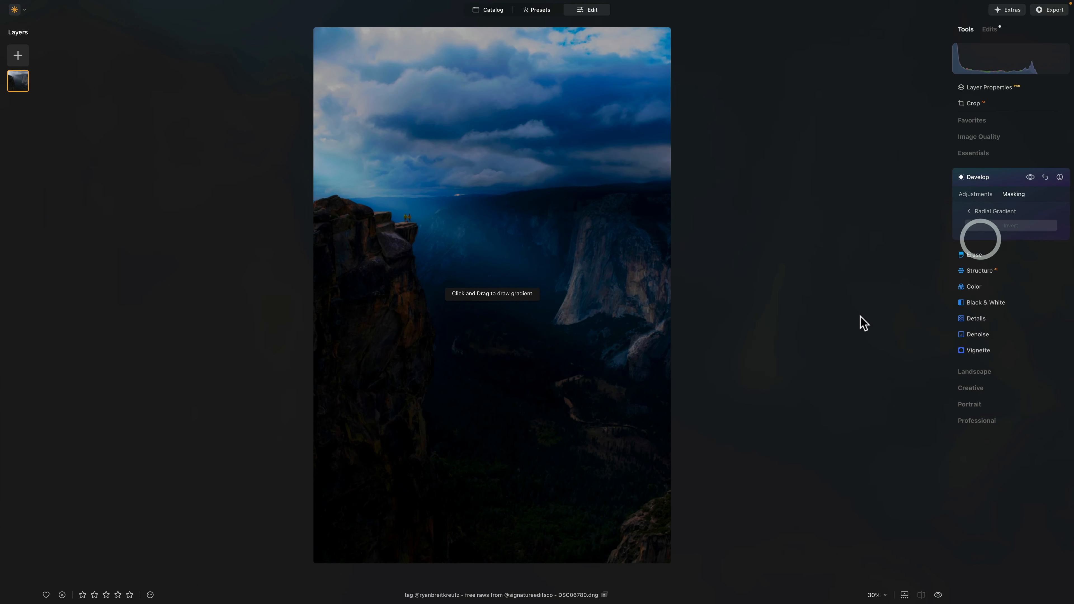
{"action": "left_click_drag", "start_coordinate": [456, 228], "coordinate": [506, 249]}
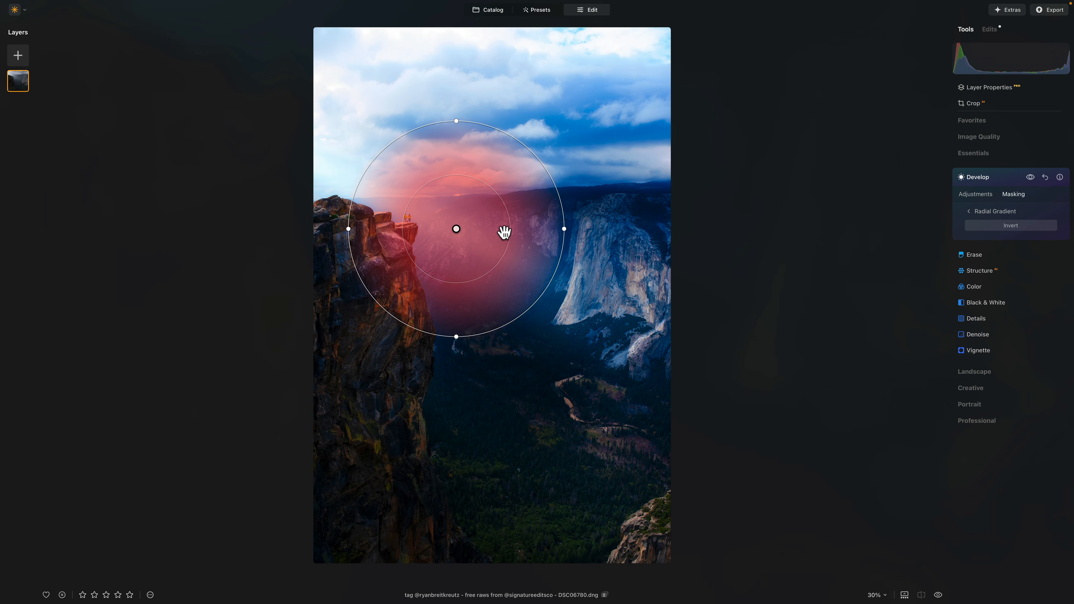
- Reshape the radial mask into a large tilted ellipse spanning the hikers' cliff top, the valley haze and the granite face
{"action": "left_click_drag", "start_coordinate": [576, 264], "coordinate": [726, 343]}
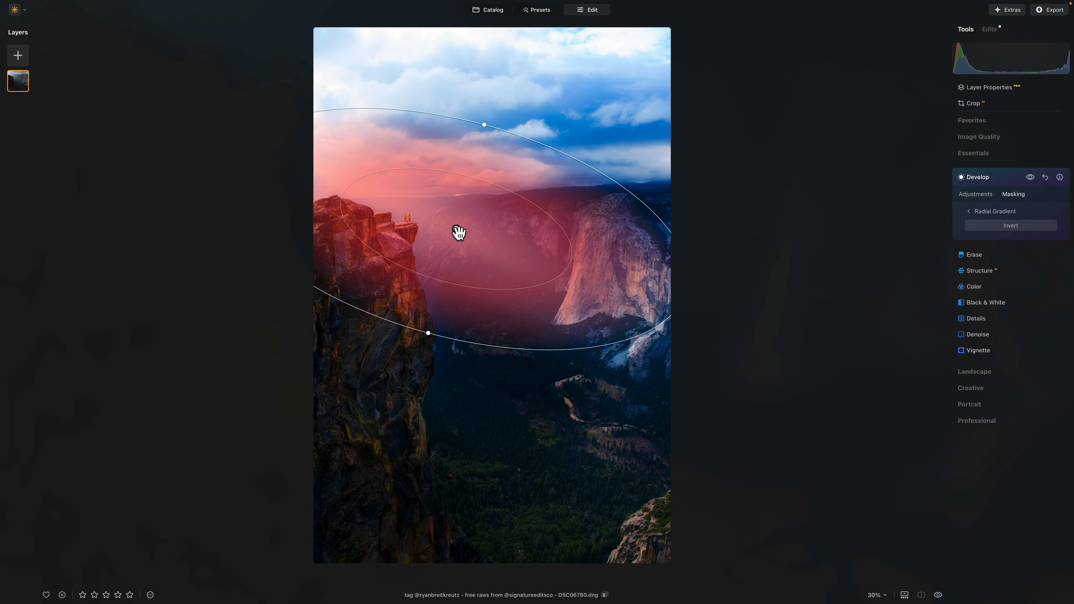
{"action": "left_click_drag", "start_coordinate": [455, 228], "coordinate": [395, 191]}
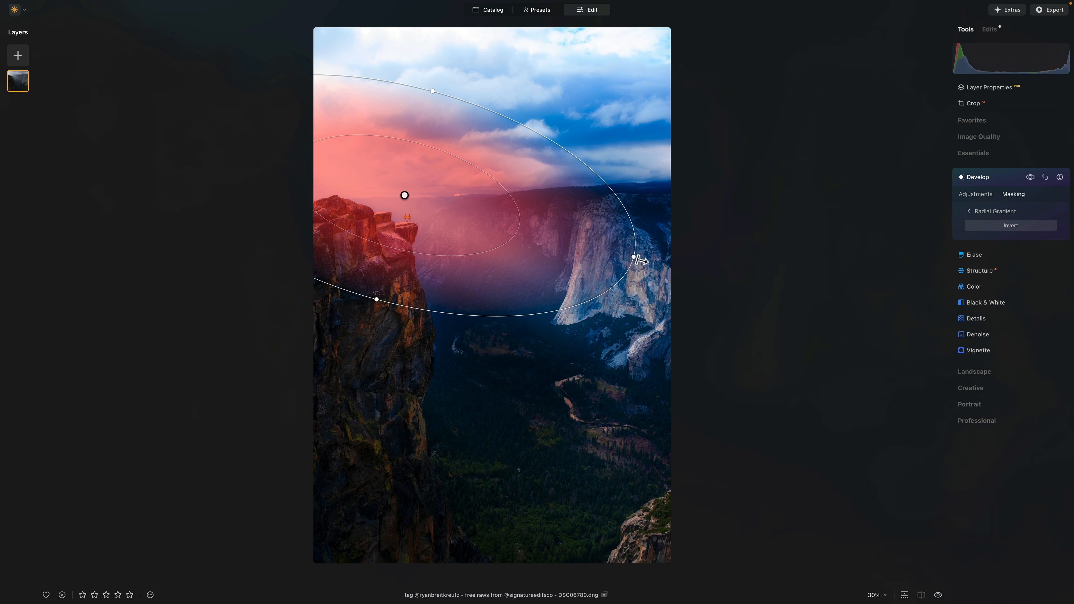
{"action": "left_click_drag", "start_coordinate": [641, 259], "coordinate": [900, 363]}
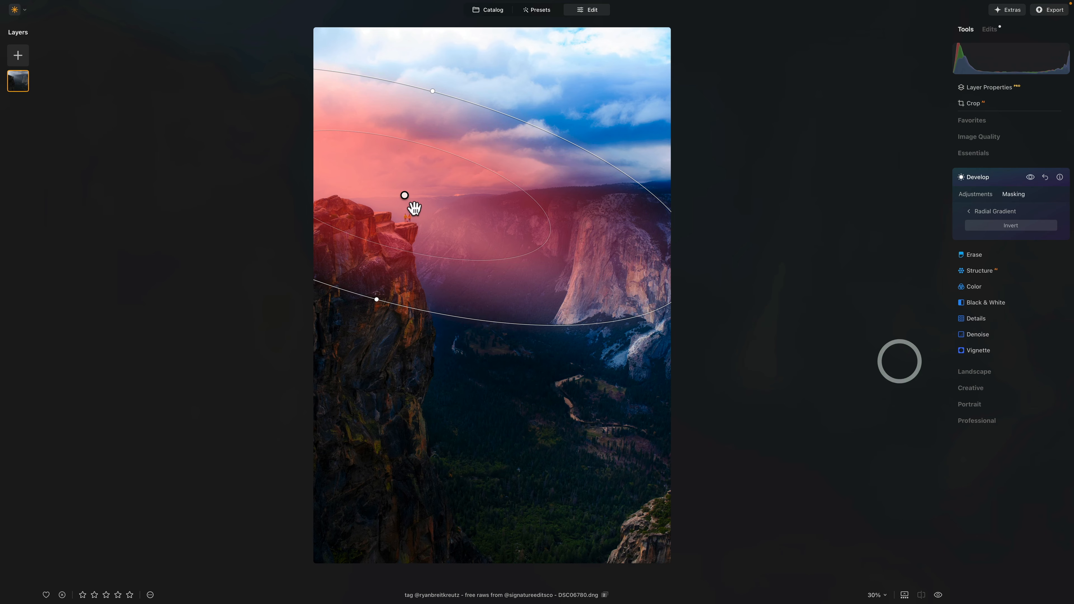
{"action": "left_click_drag", "start_coordinate": [405, 195], "coordinate": [472, 233]}
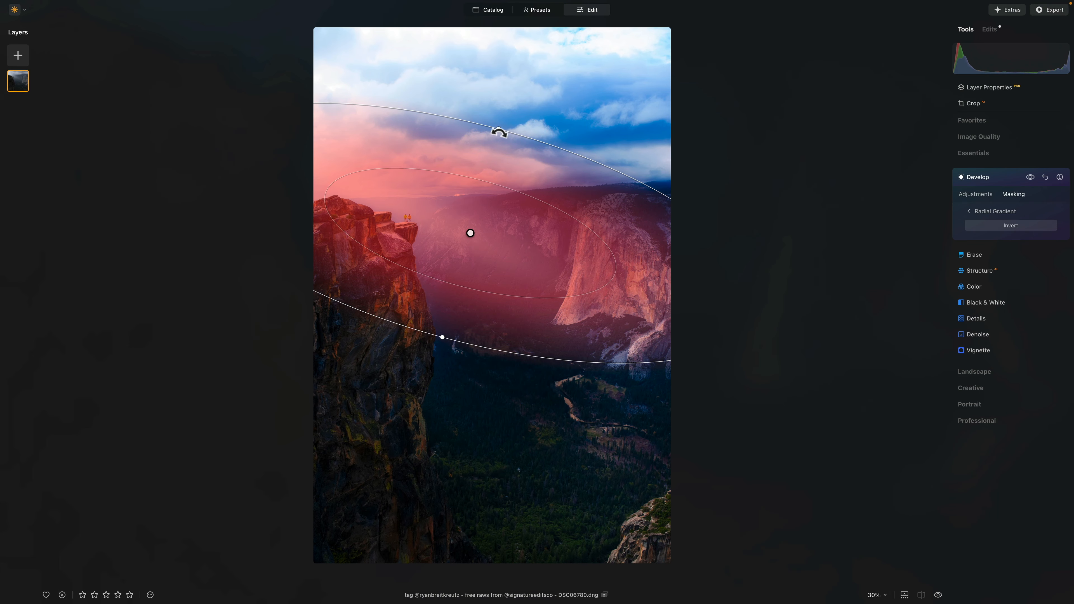
{"action": "left_click_drag", "start_coordinate": [497, 130], "coordinate": [510, 83]}
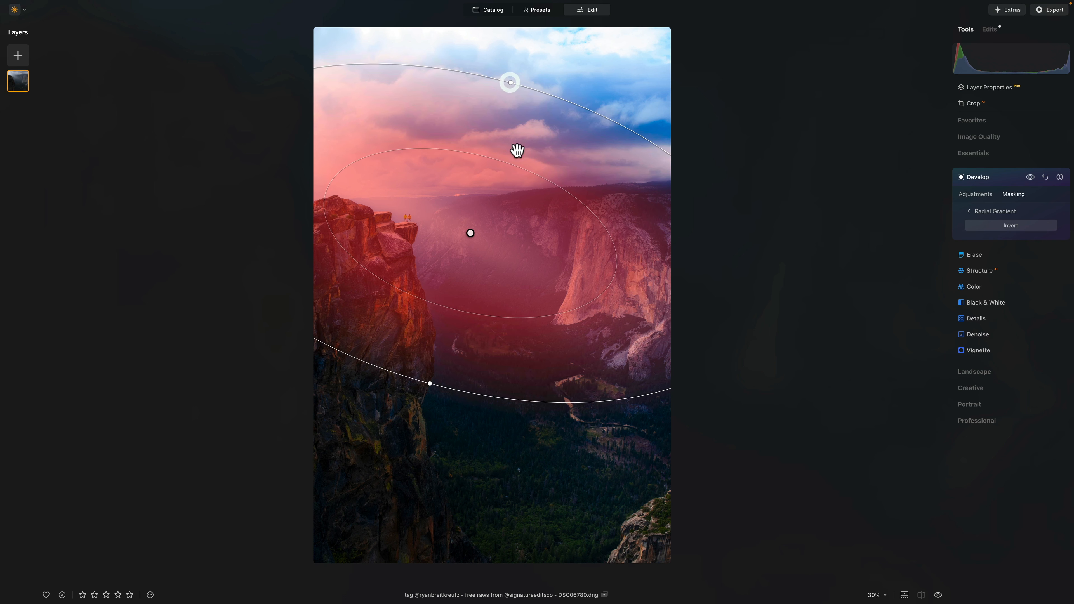
- Invert the radial mask to darken only the surroundings, slightly narrow the ellipse's height, and finish the gradient
{"action": "left_click", "coordinate": [999, 228]}
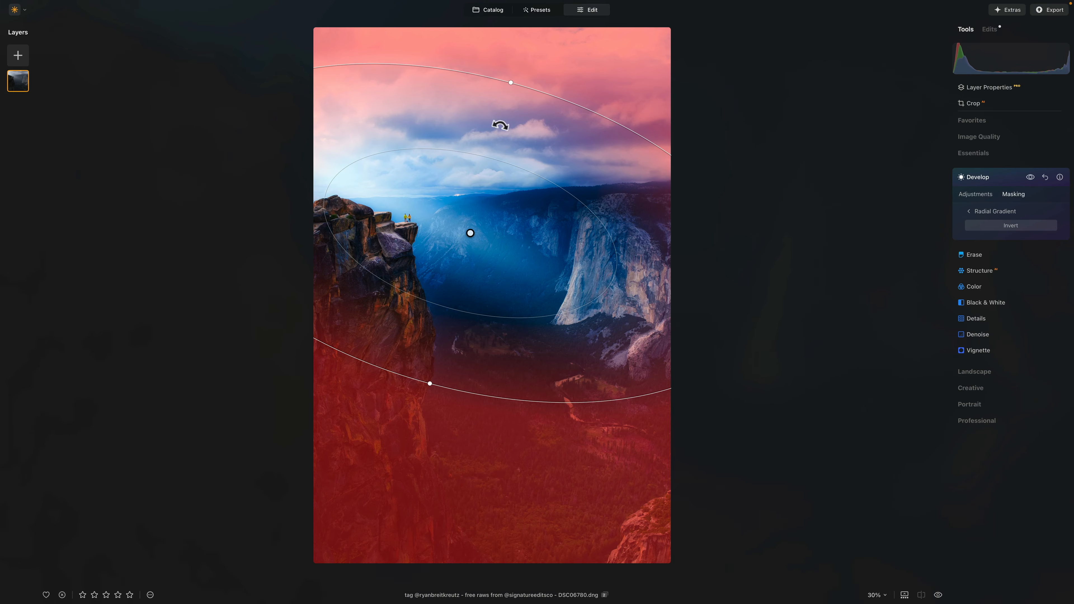
{"action": "left_click_drag", "start_coordinate": [508, 82], "coordinate": [502, 108]}
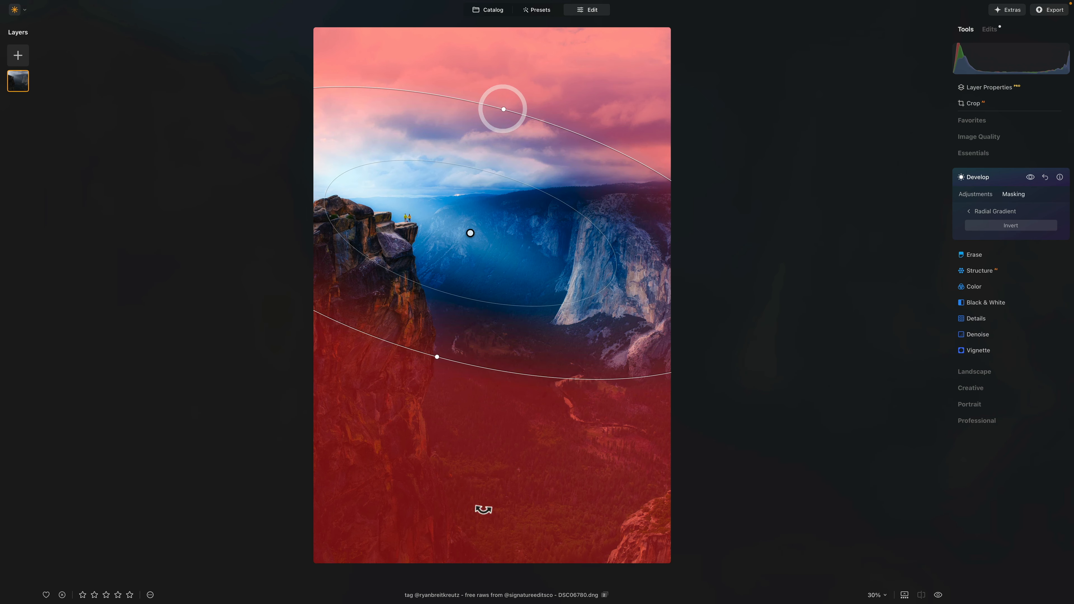
{"action": "left_click", "coordinate": [974, 210]}
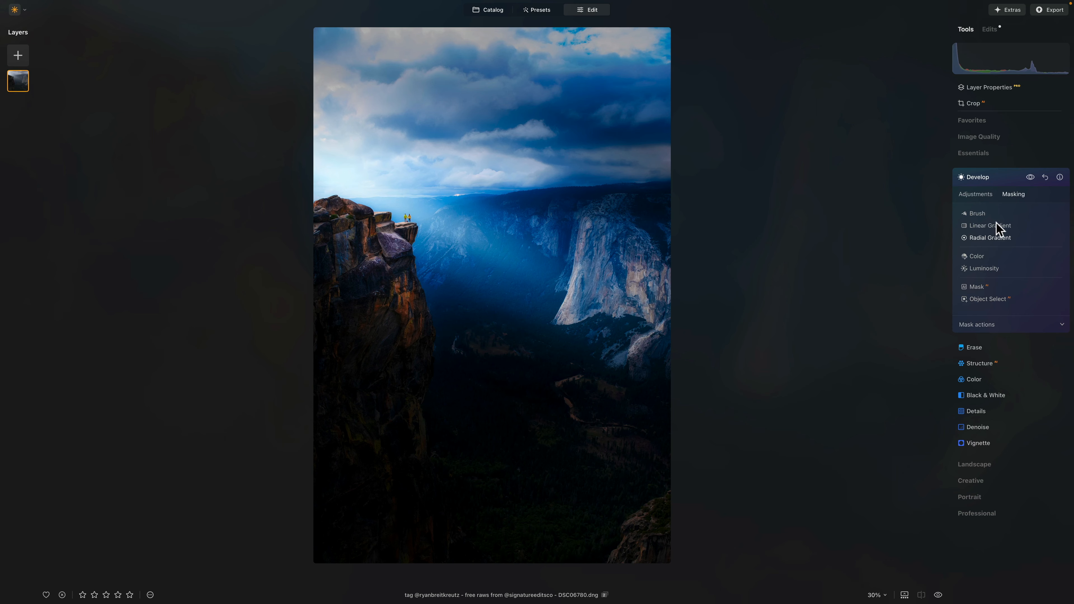
- Raise the radially masked Develop Exposure to -1.34 and compare the photo with and without the vignette-like darkening
{"action": "left_click", "coordinate": [985, 198]}
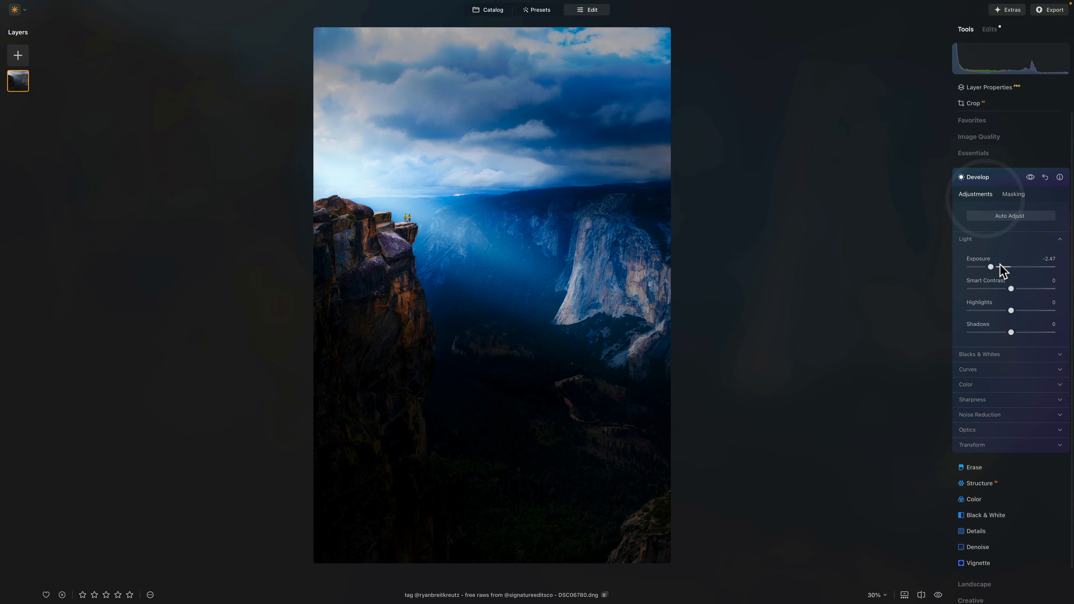
{"action": "left_click_drag", "start_coordinate": [990, 266], "coordinate": [999, 266]}
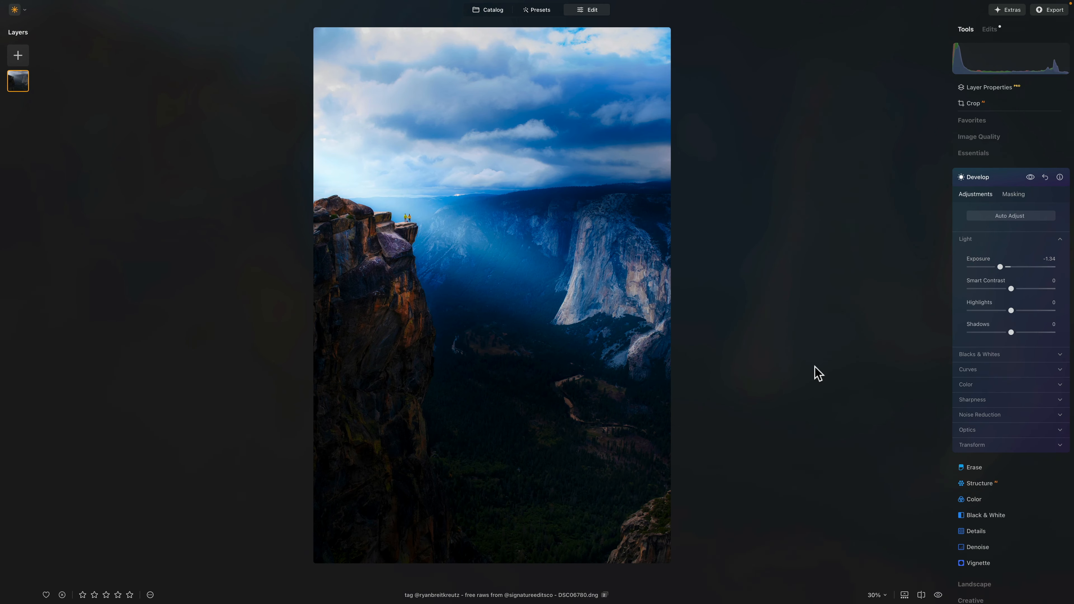
{"action": "left_click", "coordinate": [1030, 177]}
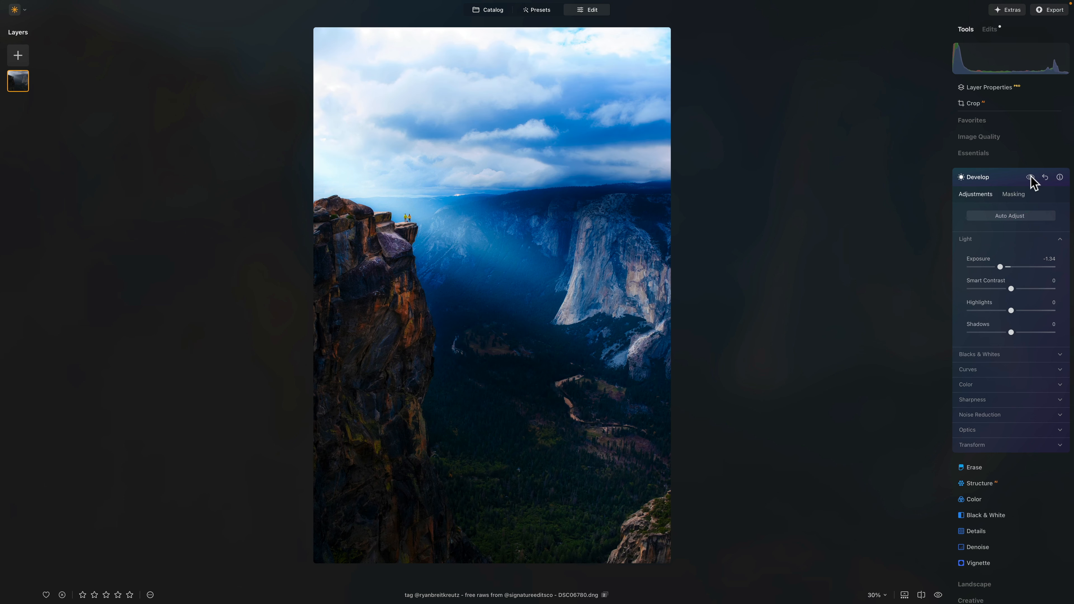
{"action": "left_click", "coordinate": [1030, 177]}
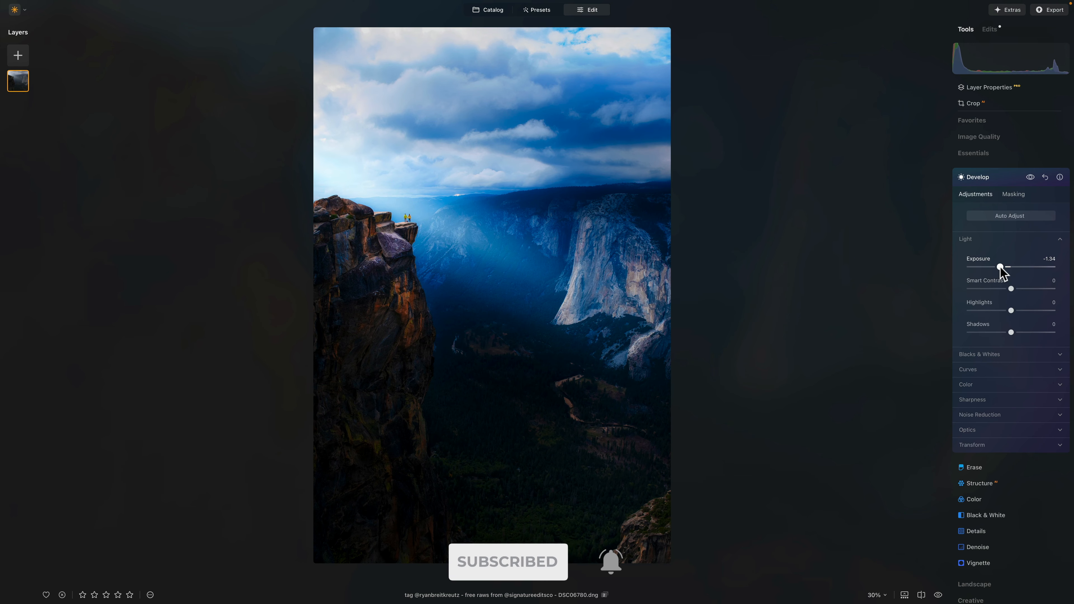
- Soften the masked darkening to Exposure -0.90 and check it against the photo without the adjustment
{"action": "left_click_drag", "start_coordinate": [1000, 266], "coordinate": [1004, 267]}
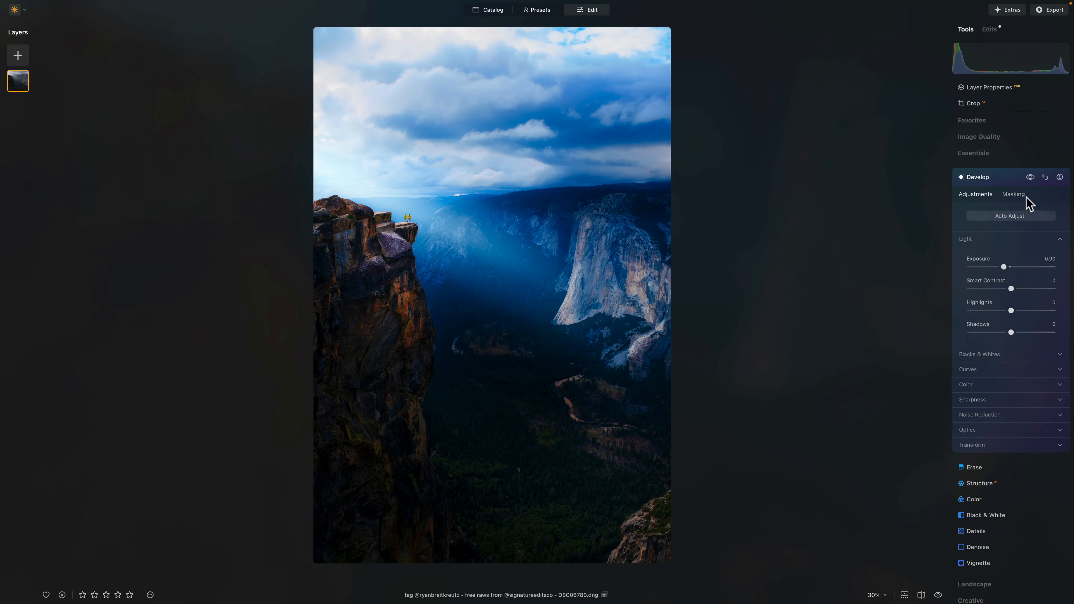
{"action": "left_click", "coordinate": [1030, 178]}
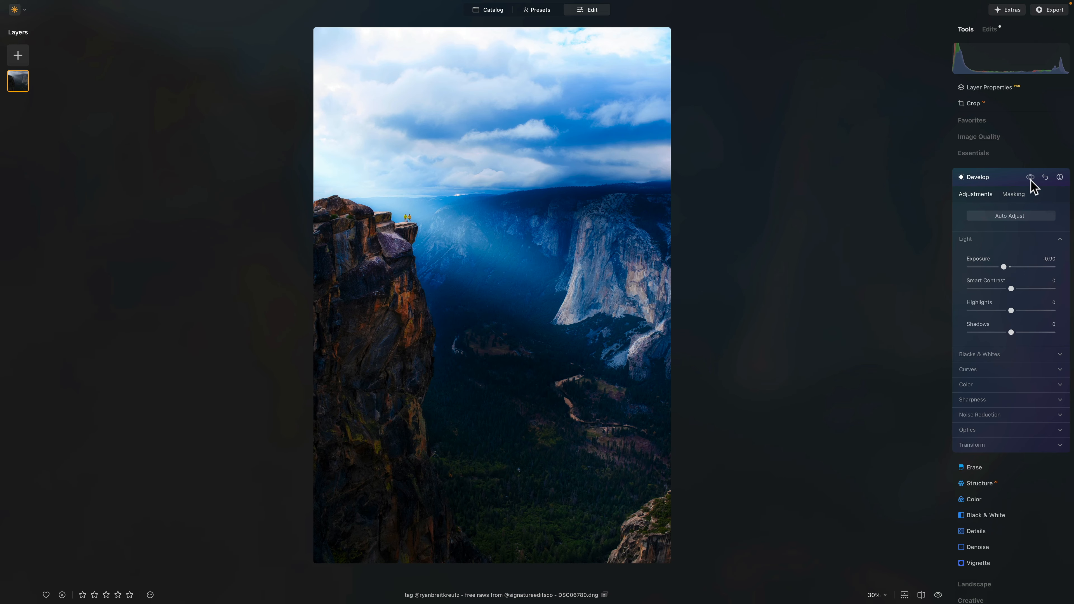
{"action": "left_click", "coordinate": [1031, 178]}
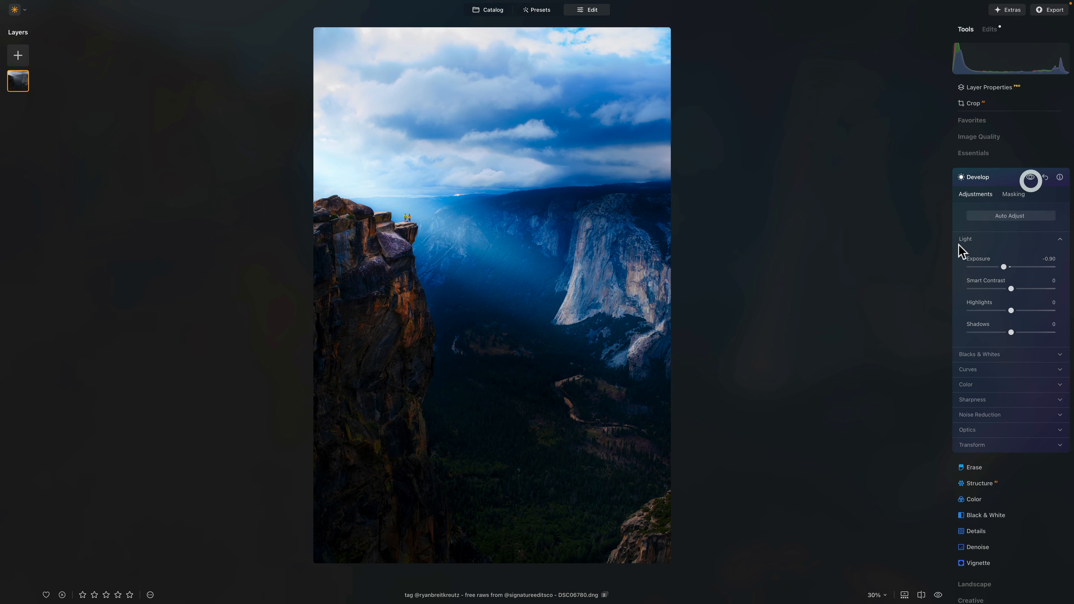